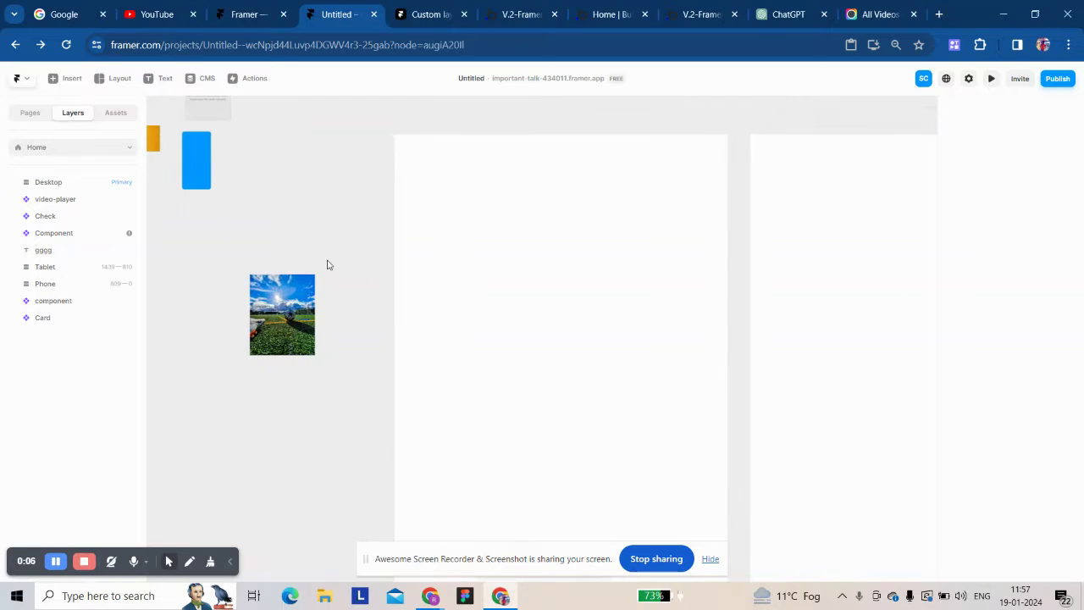
Step: Inspect the Card component and preview how it behaves
scroll(327, 262, right, 5)
scroll(738, 218, right, 3)
scroll(734, 221, left, 10)
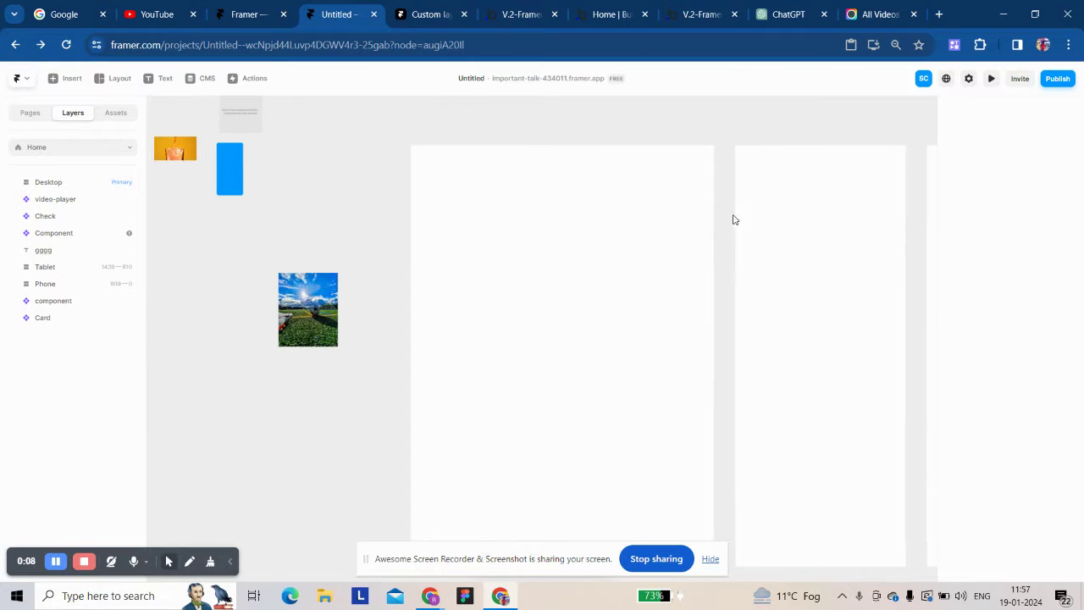
click(317, 327)
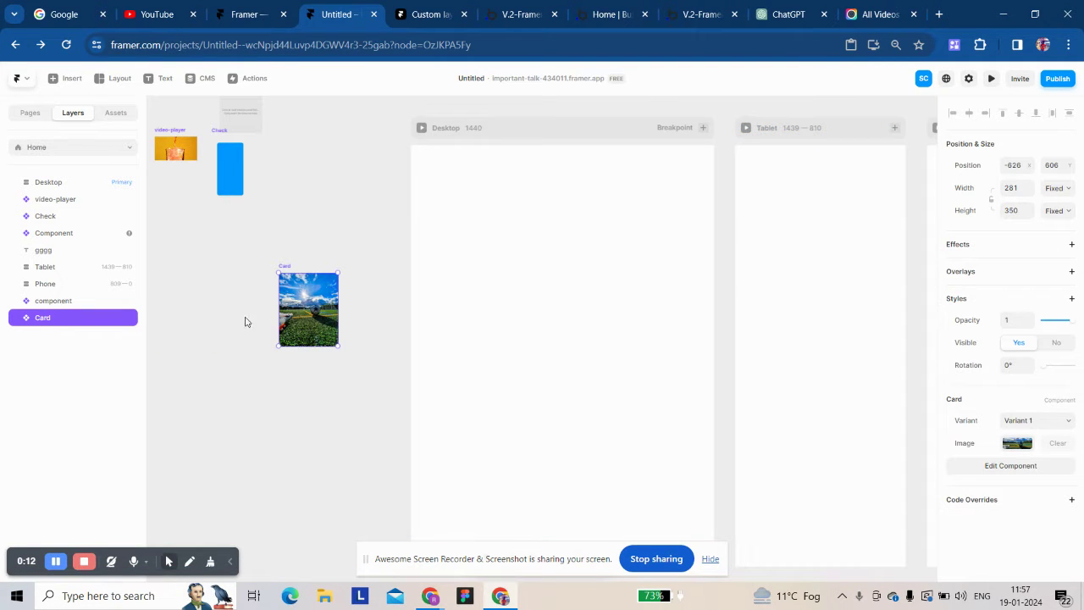
double_click(299, 310)
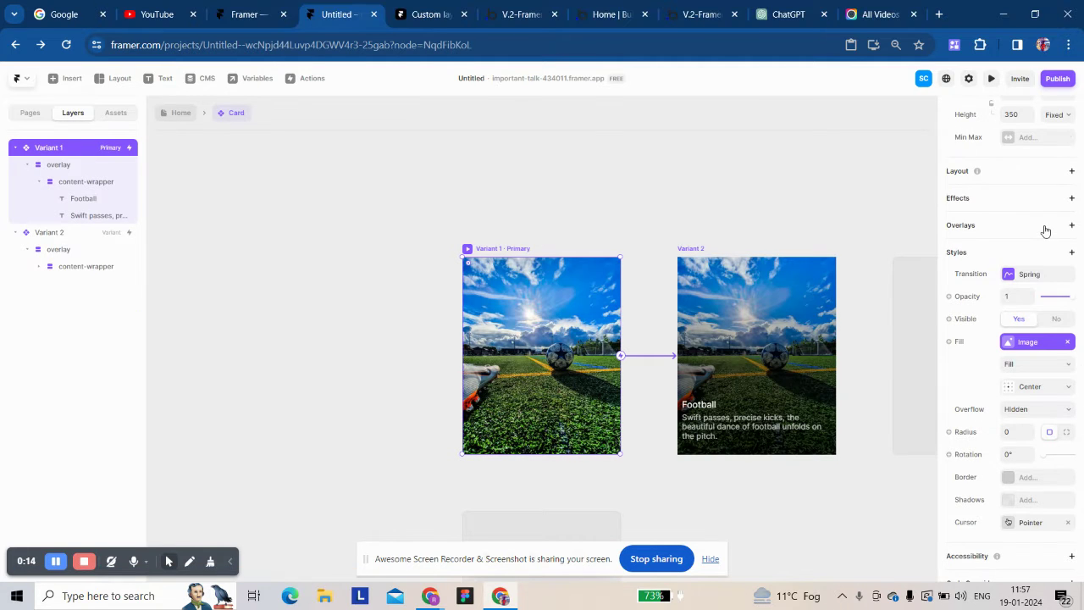
scroll(1046, 230, up, 3)
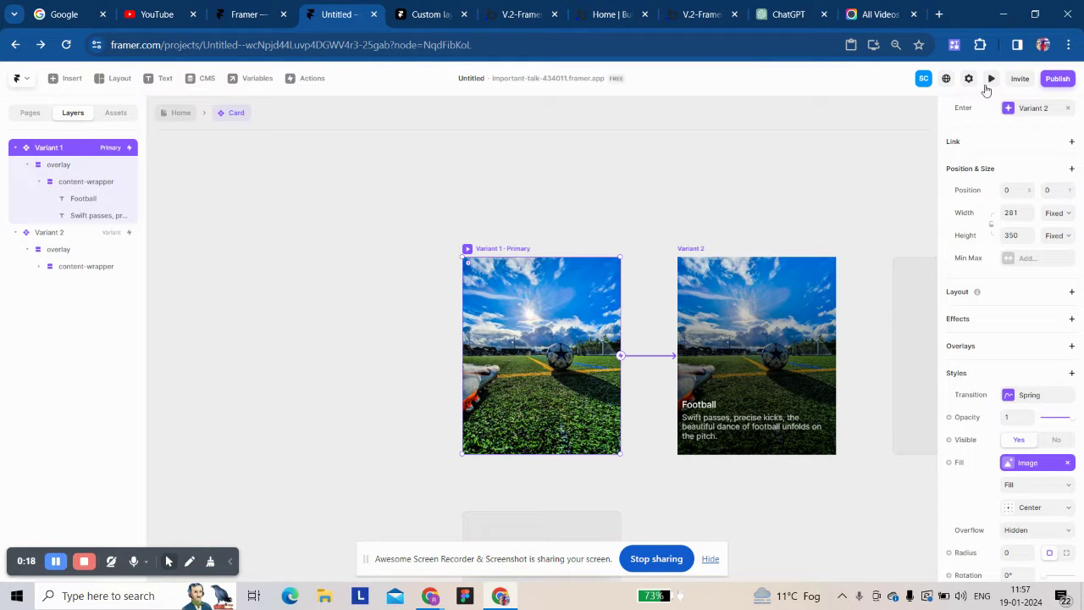
click(991, 78)
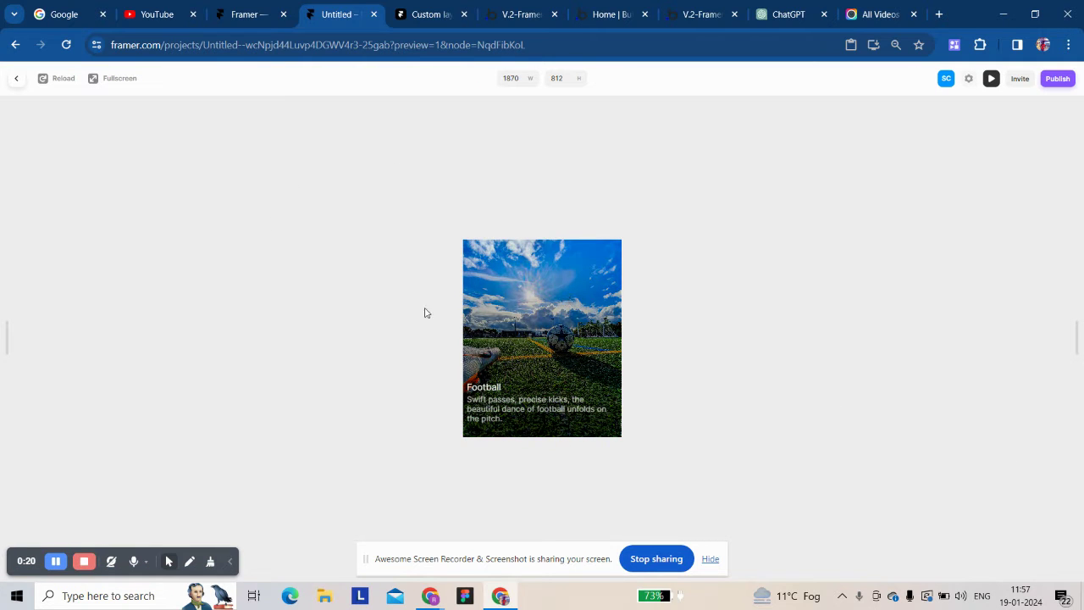
click(16, 78)
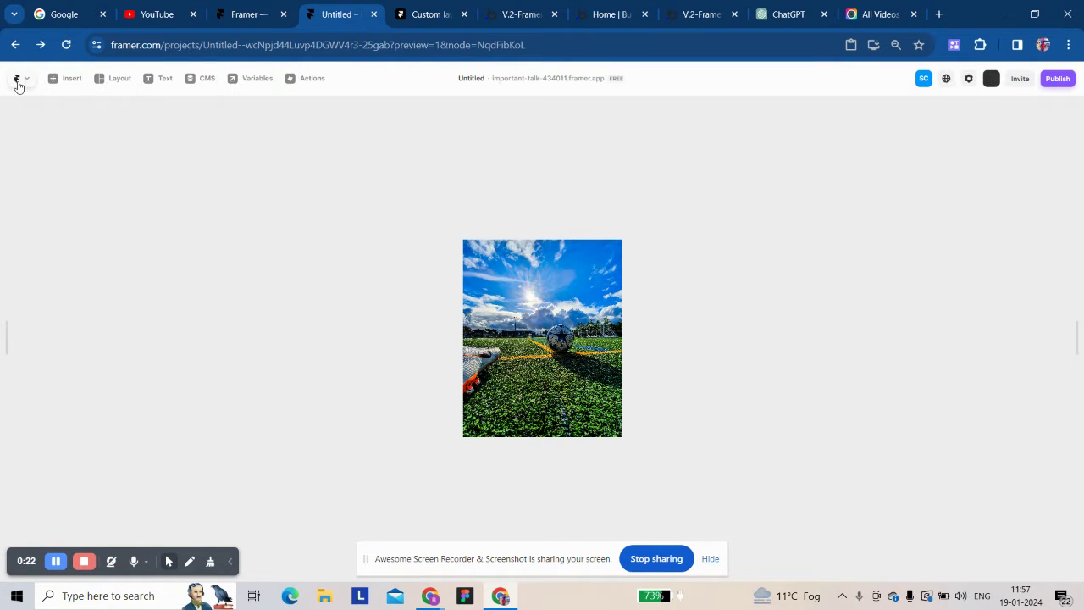
Step: Draw a two-by-two grid of placeholder frames on the Desktop page
click(179, 118)
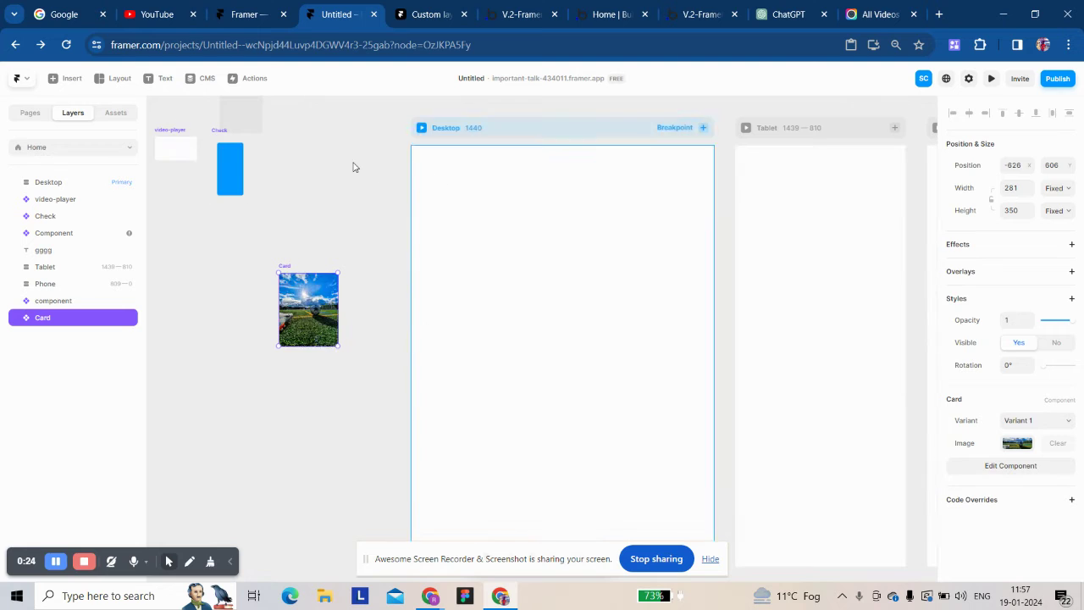
click(477, 217)
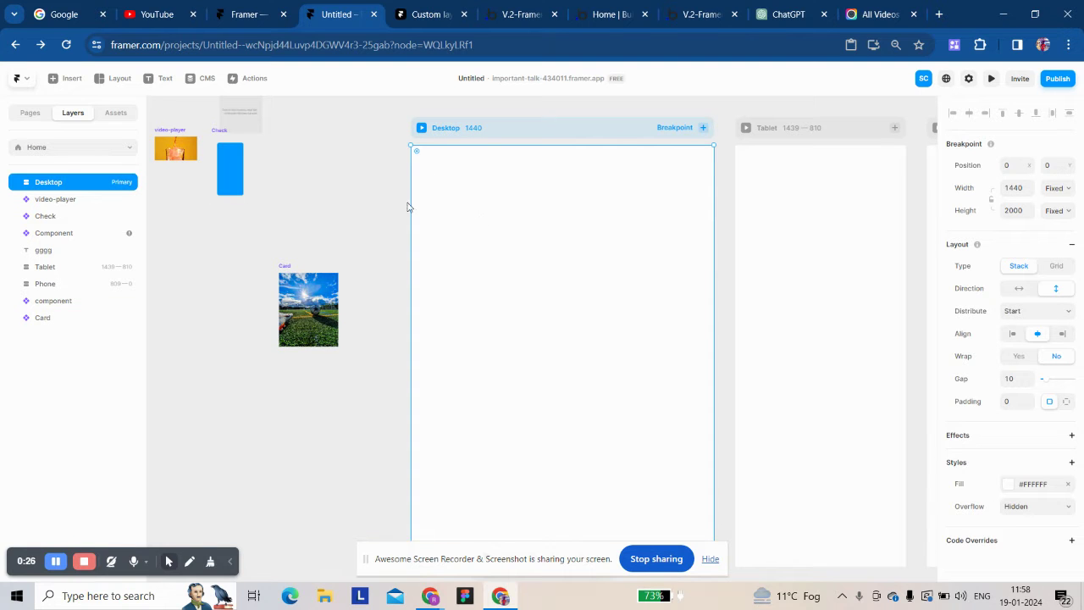
click(105, 80)
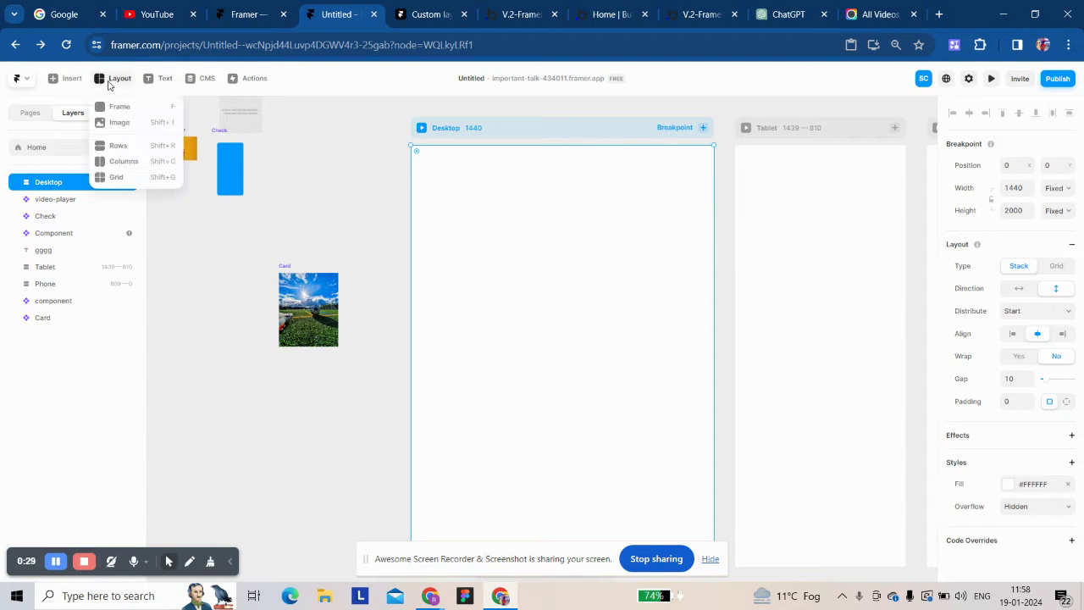
click(116, 177)
drag(451, 199, 630, 350)
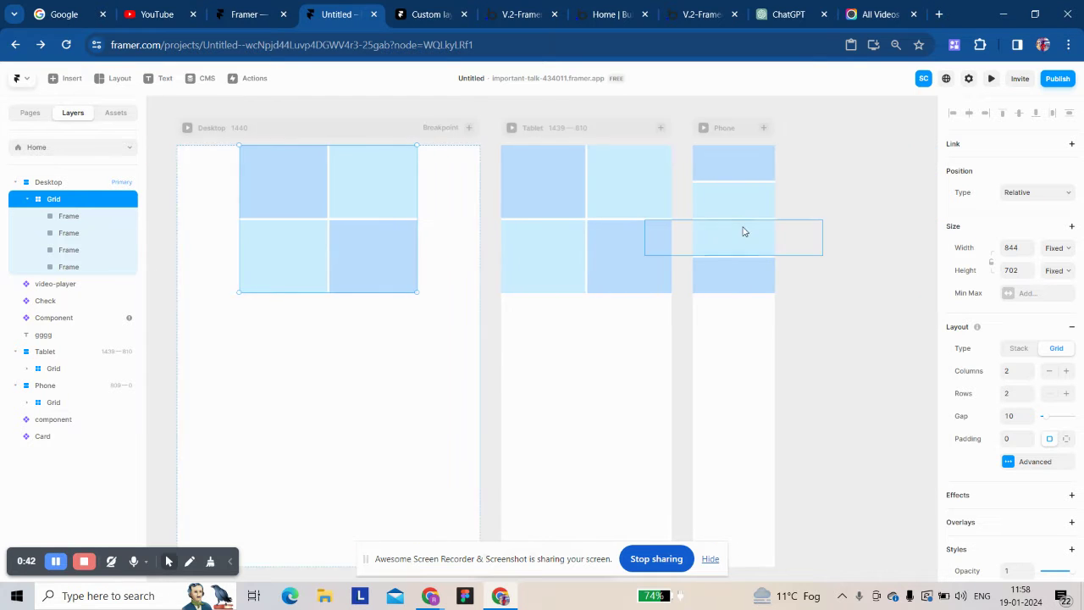
Step: Wrap the grid in a horizontal stack named Columns with Ctrl+Enter
scroll(744, 230, left, 2)
scroll(744, 231, left, 3)
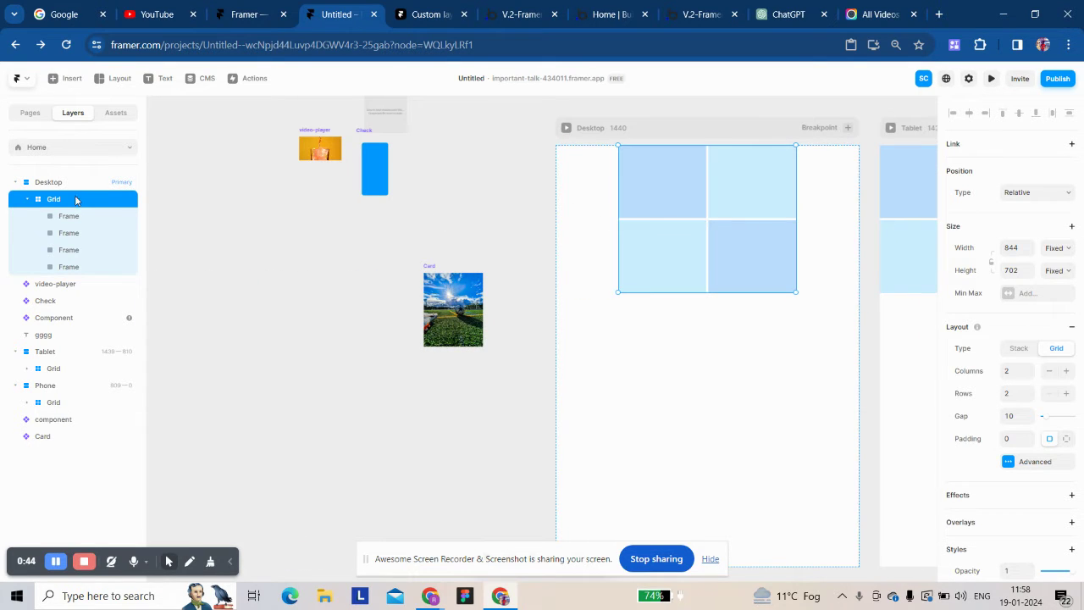
key(ctrl+Return)
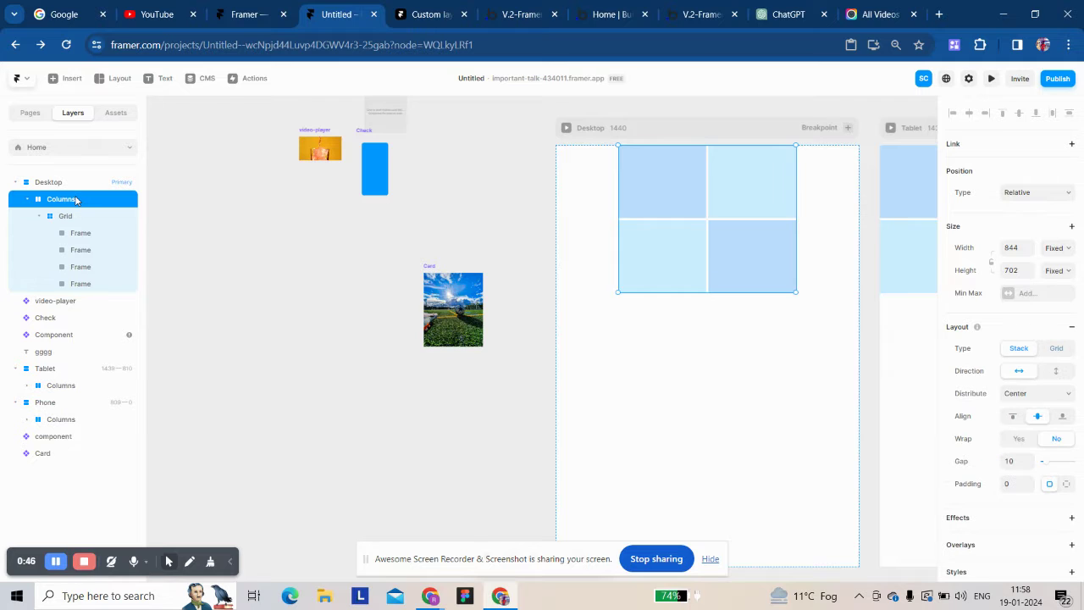
Step: Rename the wrapper stack to section, with Fill width and Fit height
double_click(75, 198)
text(section)
key(Return)
click(105, 203)
click(1055, 247)
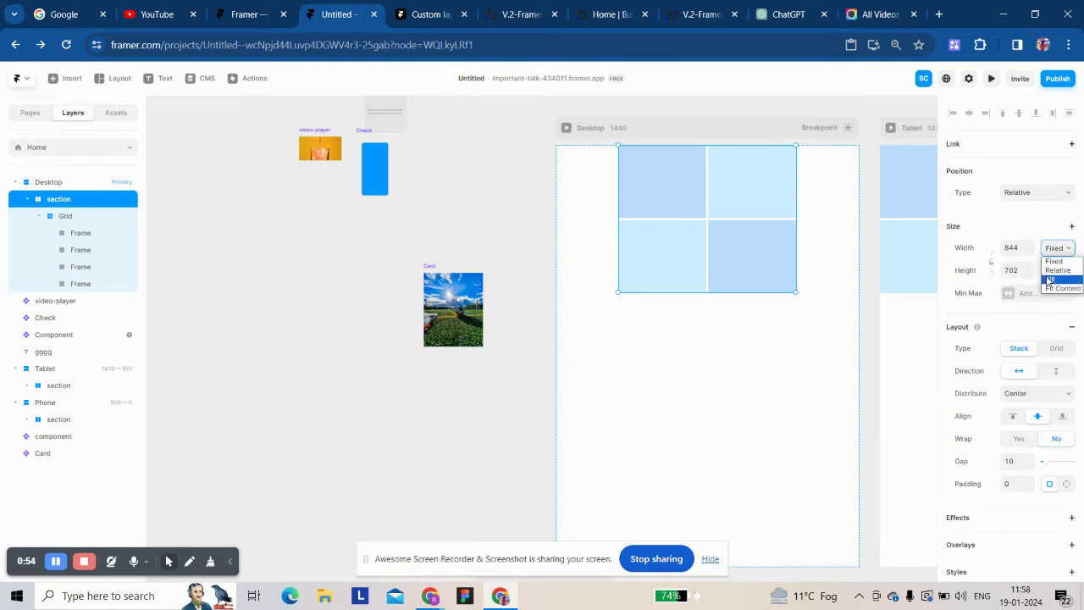
click(1051, 280)
click(1062, 311)
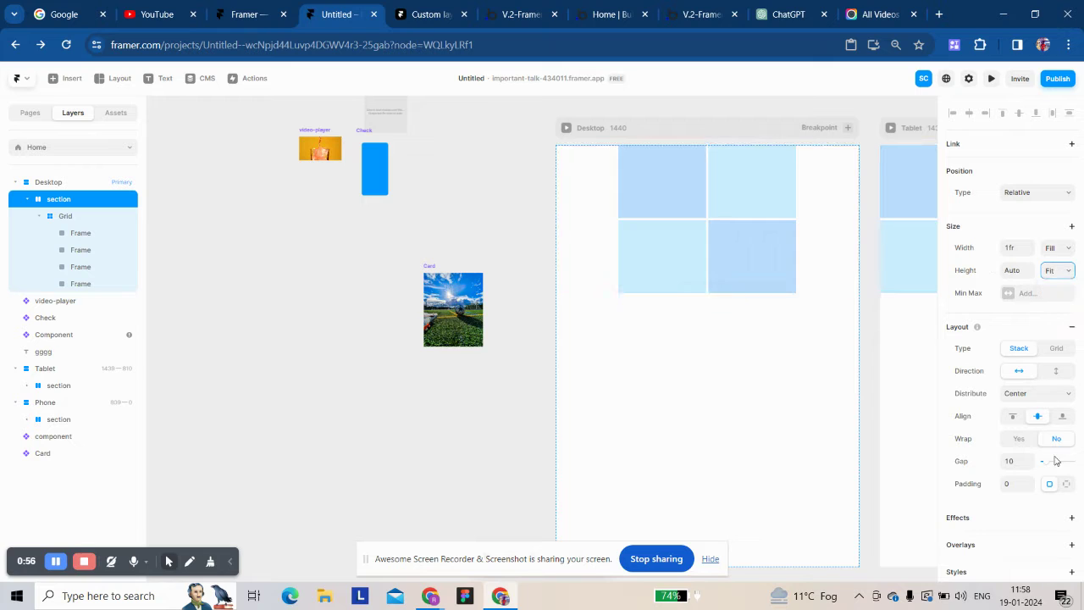
Step: Give the section individual padding: 80 top and bottom, 16 left and right
click(1067, 484)
click(1027, 506)
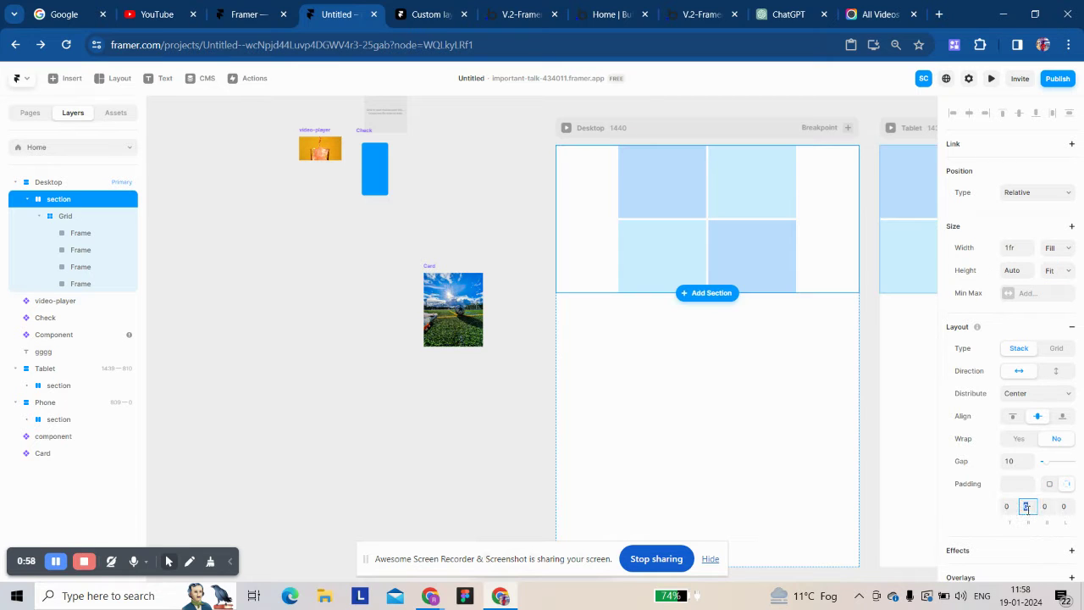
click(1065, 506)
text(16)
key(Return)
click(1006, 506)
click(1045, 506)
text(80)
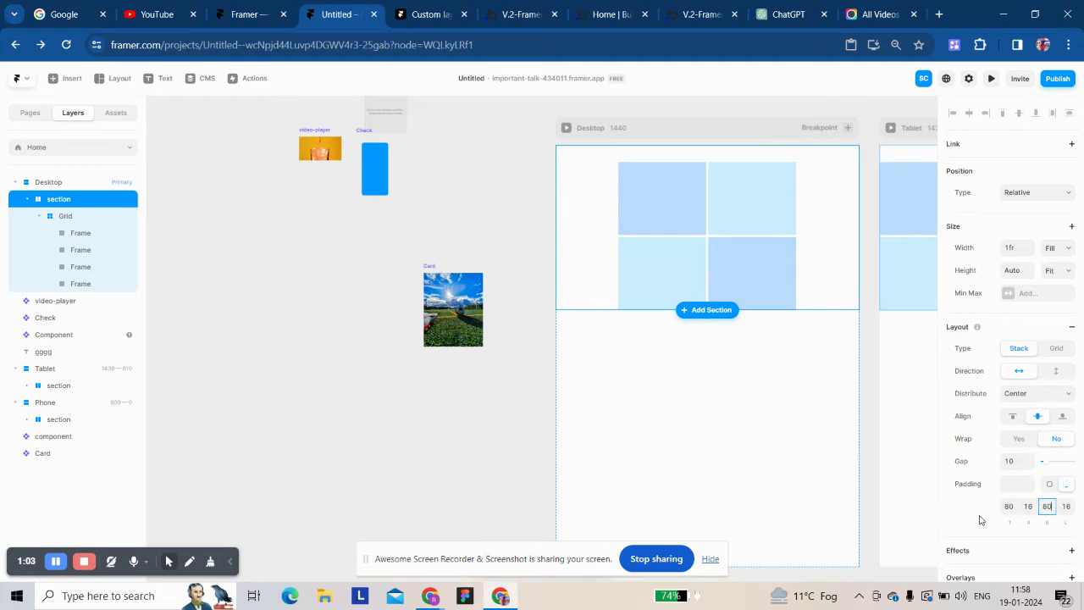
key(Return)
Step: Make the Grid fill the section width, capped at a fixed 1280 max width
click(40, 217)
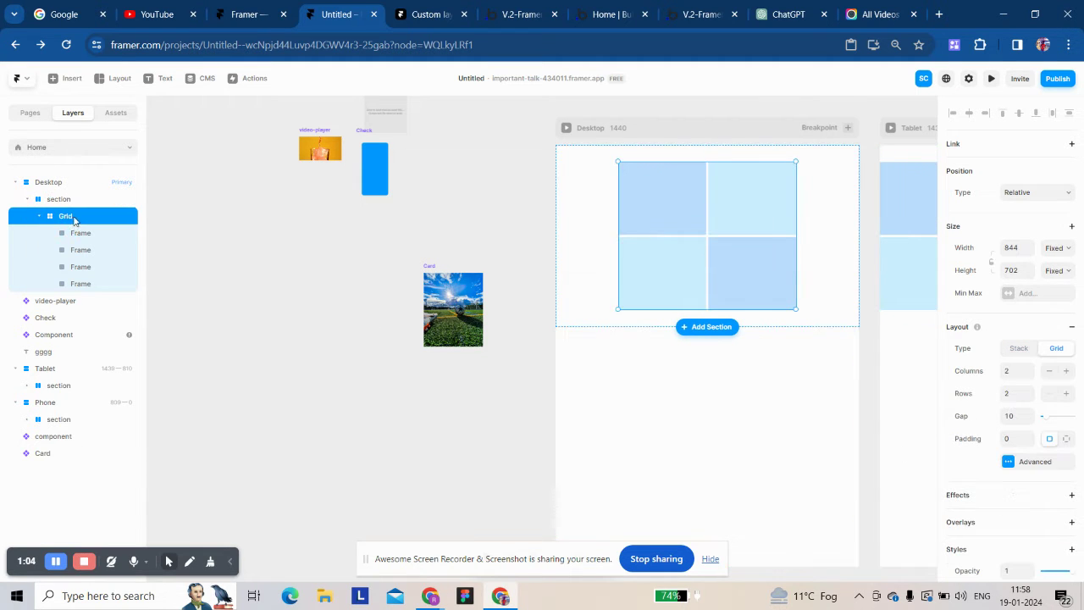
click(1055, 248)
click(1050, 282)
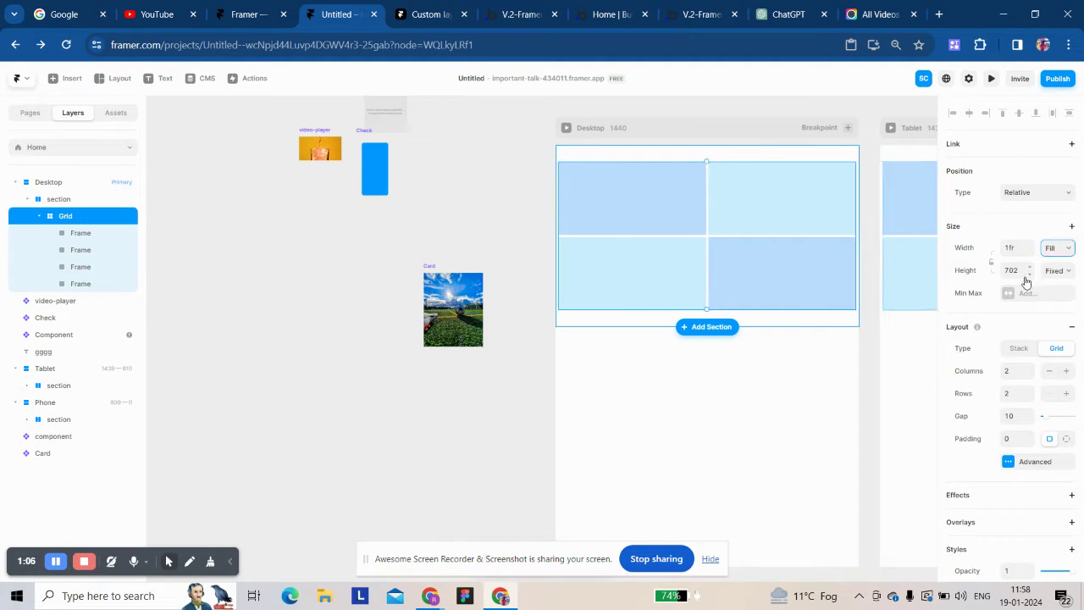
click(1072, 227)
click(1053, 239)
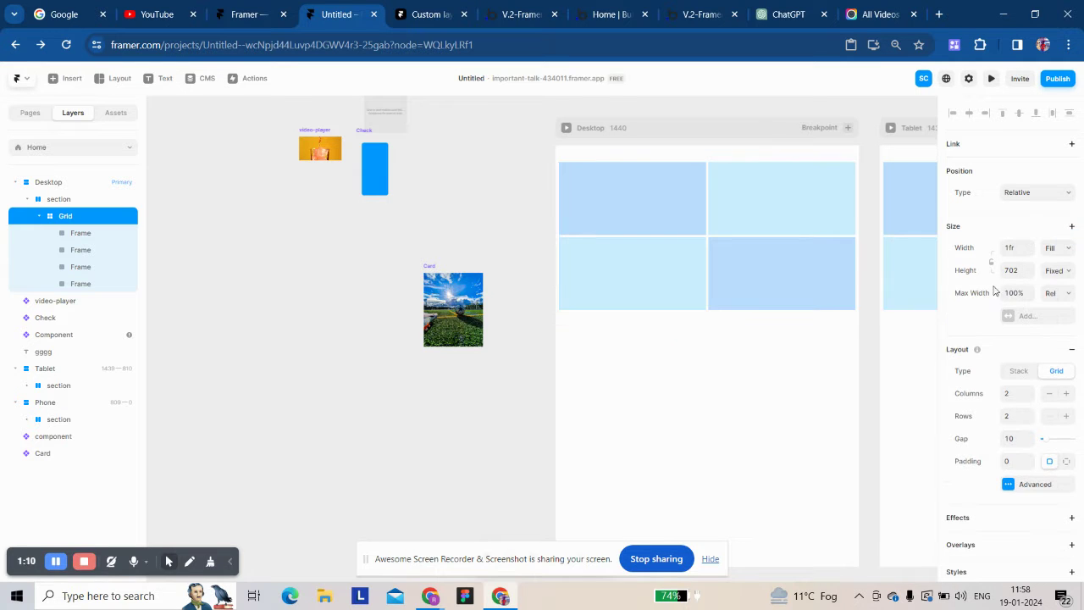
click(1011, 294)
text(1280)
key(Return)
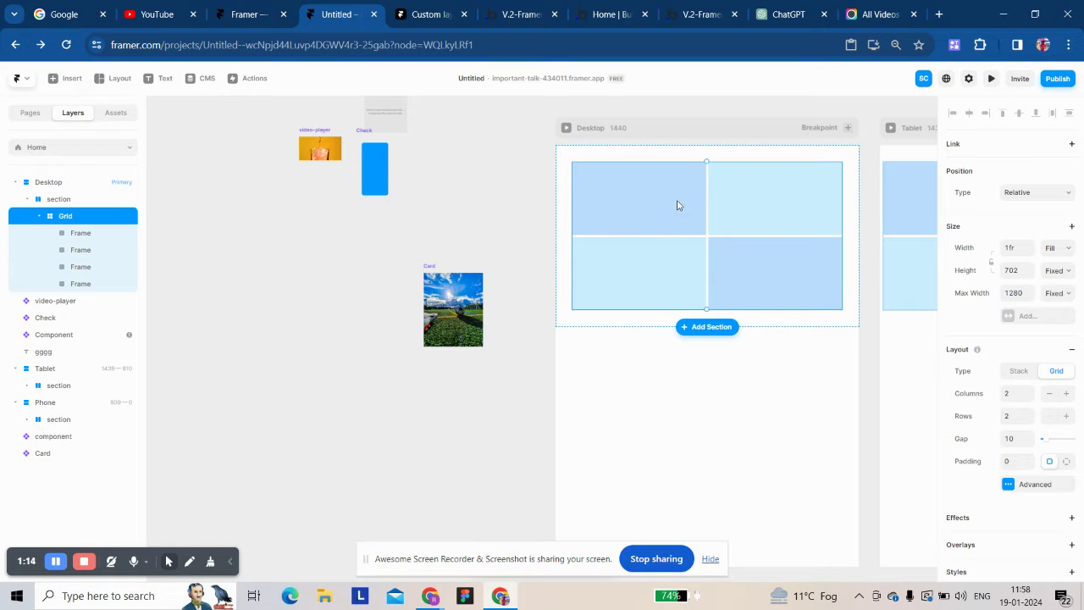
Step: Nudge the Card component slightly to the right on the canvas
click(443, 312)
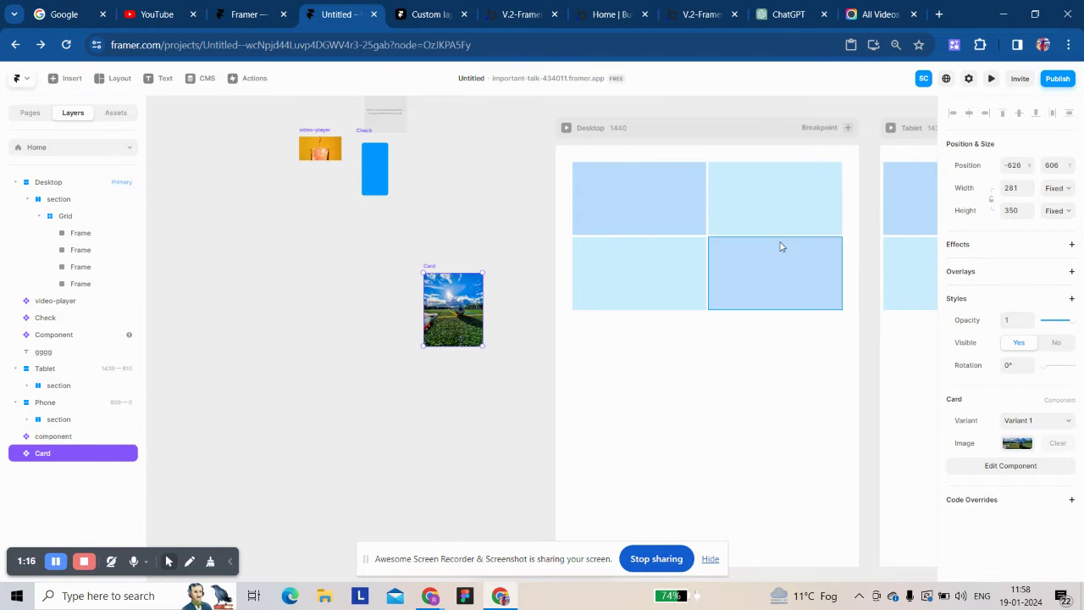
scroll(879, 237, right, 5)
scroll(455, 249, left, 3)
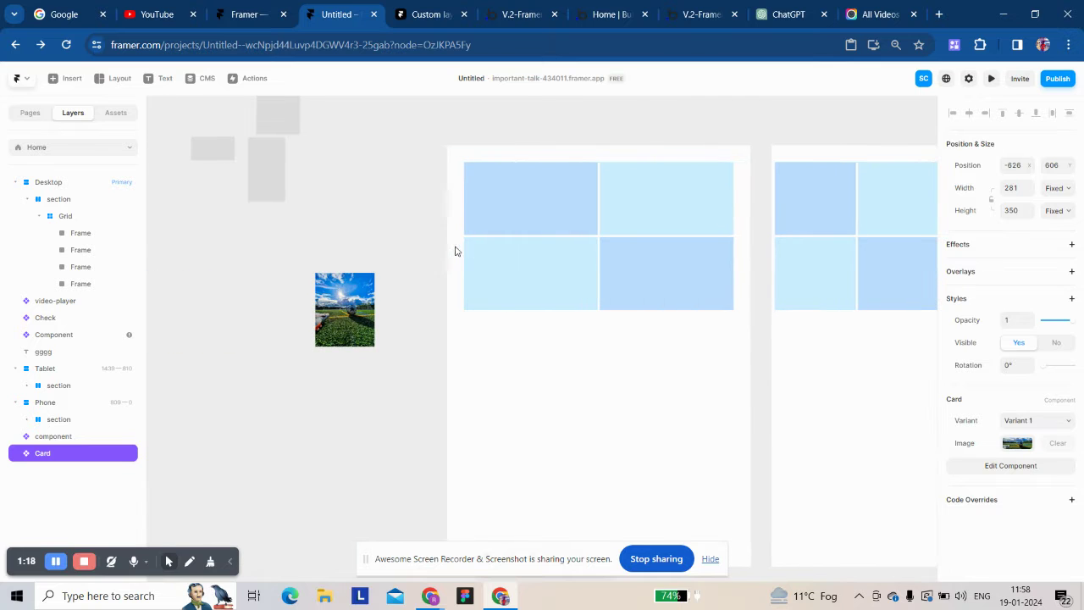
drag(354, 298, 357, 298)
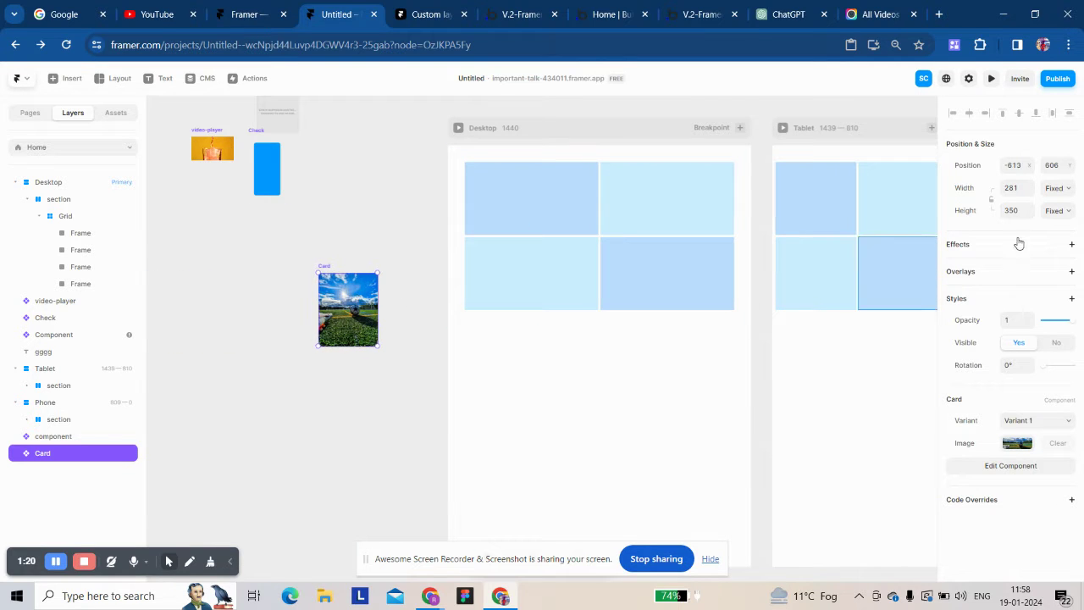
scroll(806, 170, up, 2)
scroll(805, 169, right, 3)
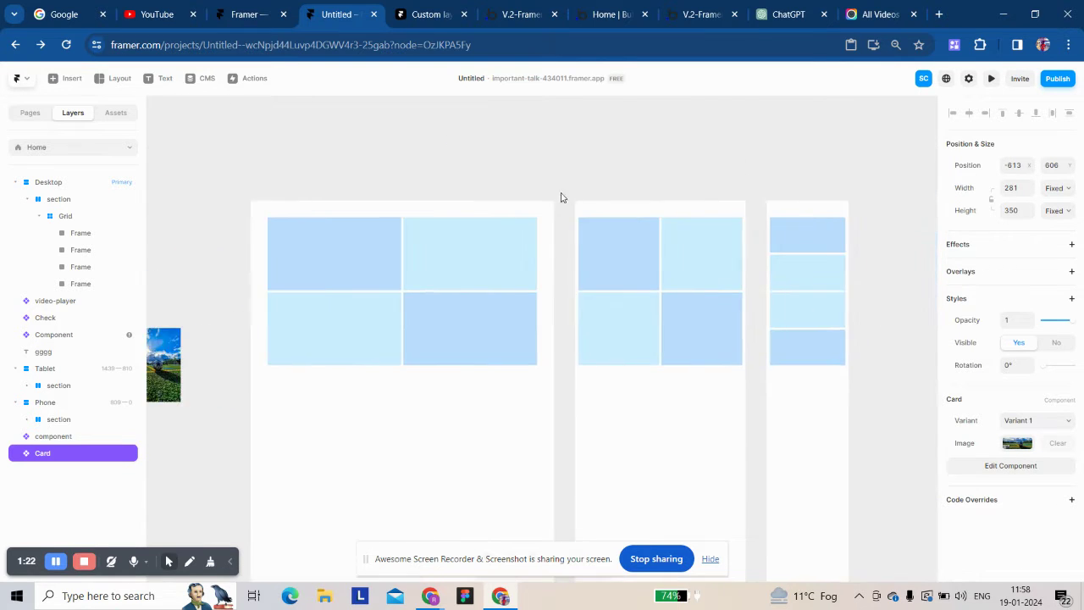
scroll(562, 199, right, 2)
scroll(368, 235, left, 3)
scroll(358, 266, left, 2)
scroll(358, 267, down, 1)
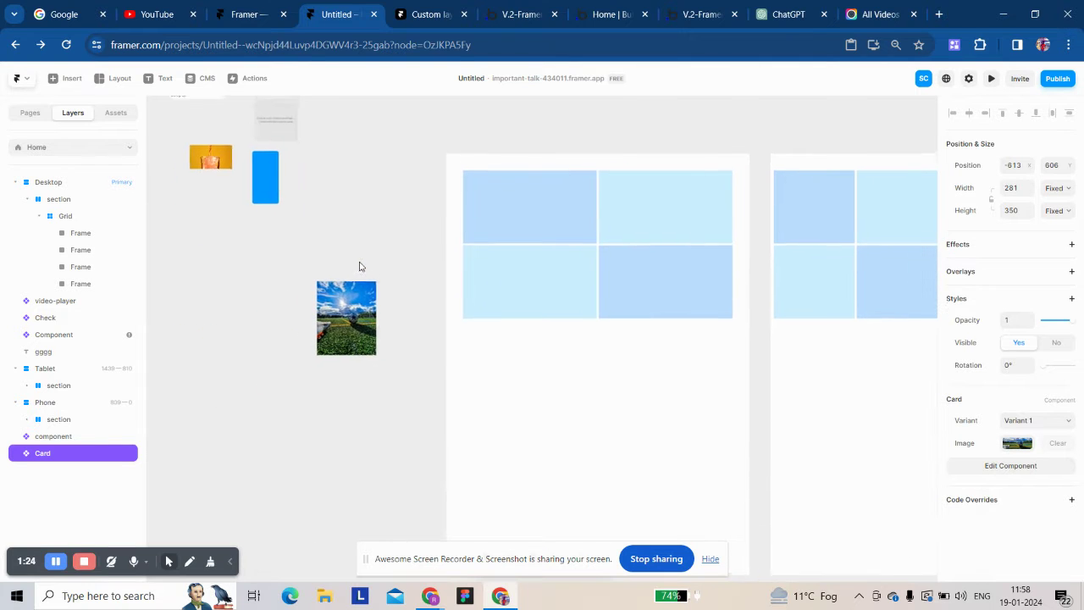
Step: Set the Grid's height to Fit its content
click(76, 233)
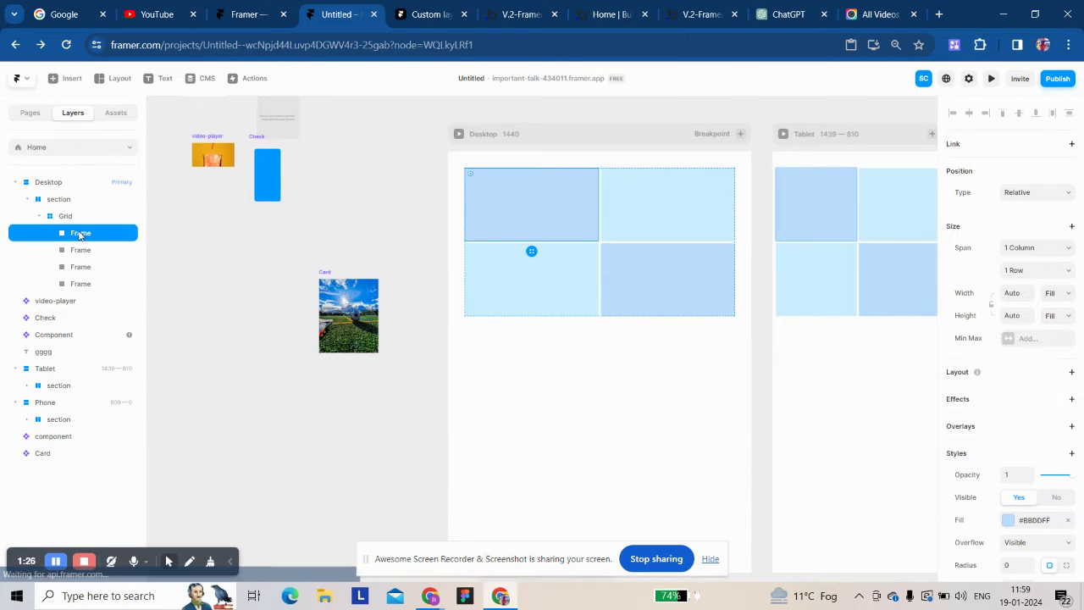
click(68, 216)
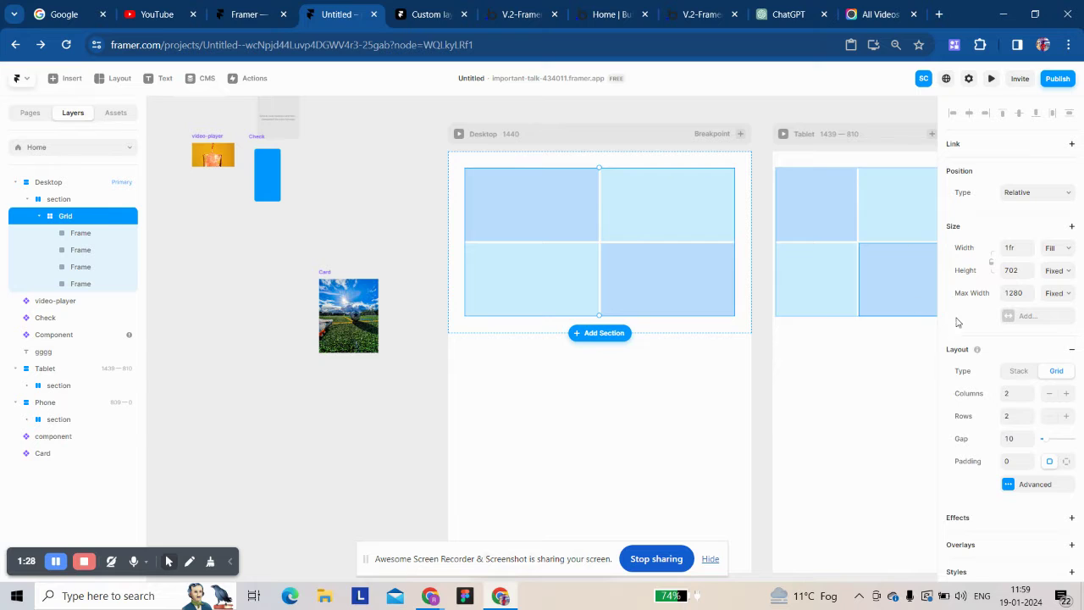
scroll(957, 322, down, 1)
click(1058, 222)
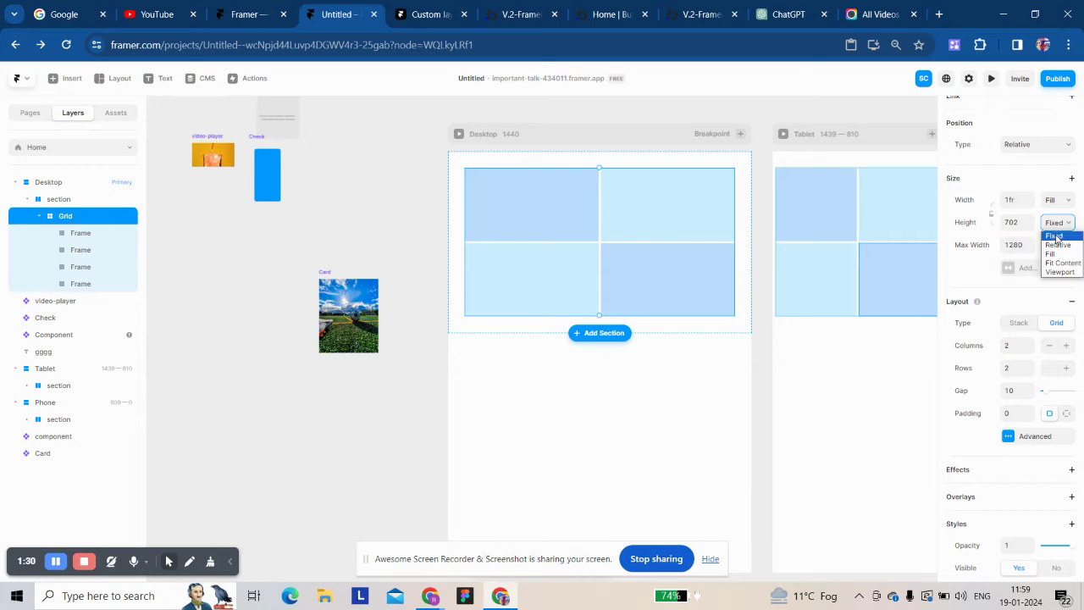
click(1056, 266)
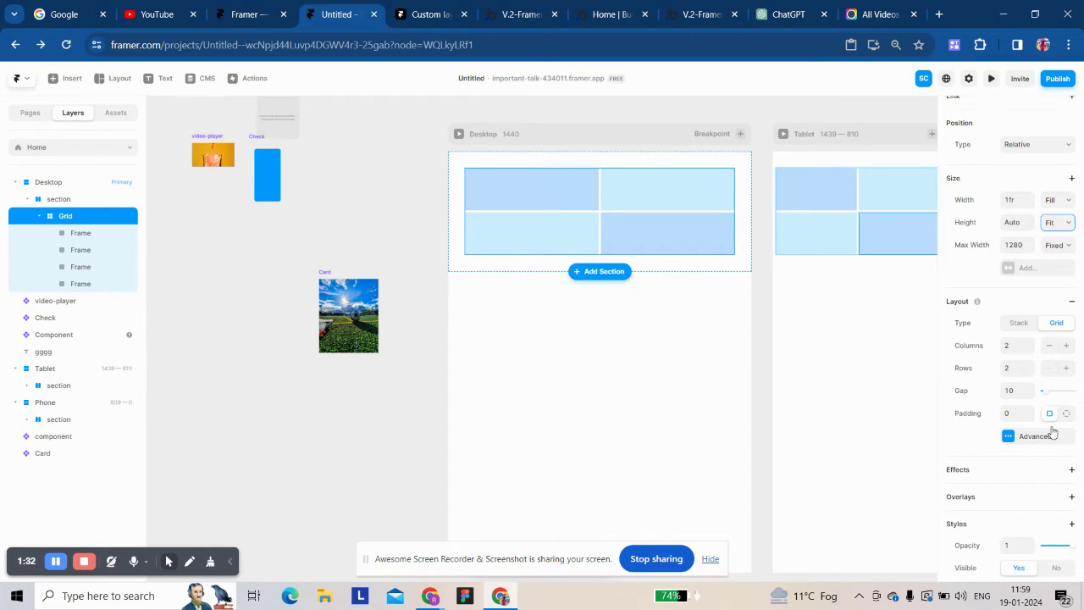
Step: In the Grid's Advanced Layout, adjust column alignment and set row height to Fit Content
click(1023, 436)
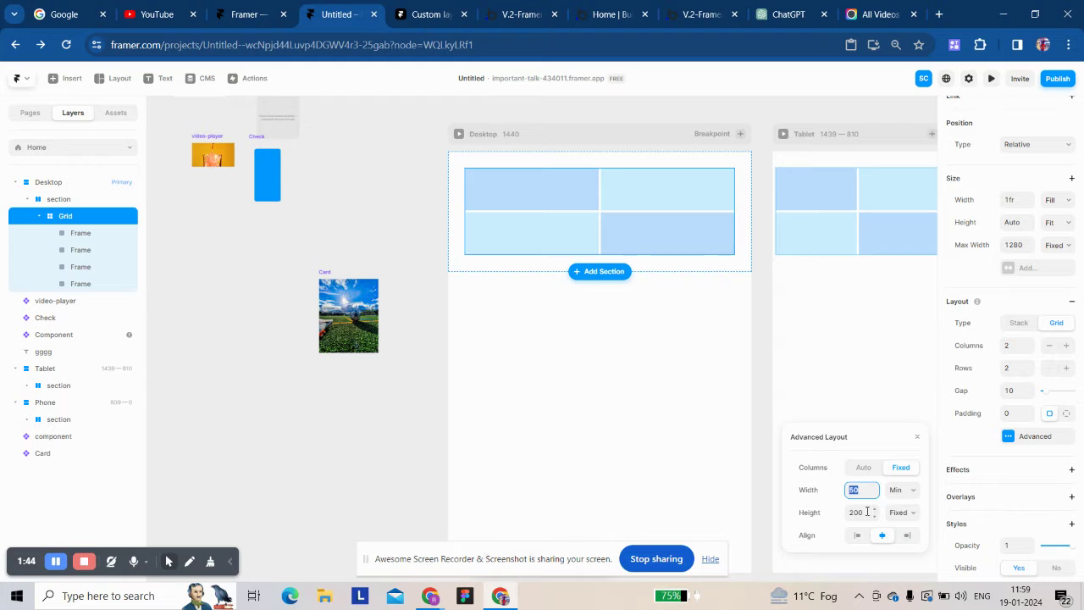
click(858, 536)
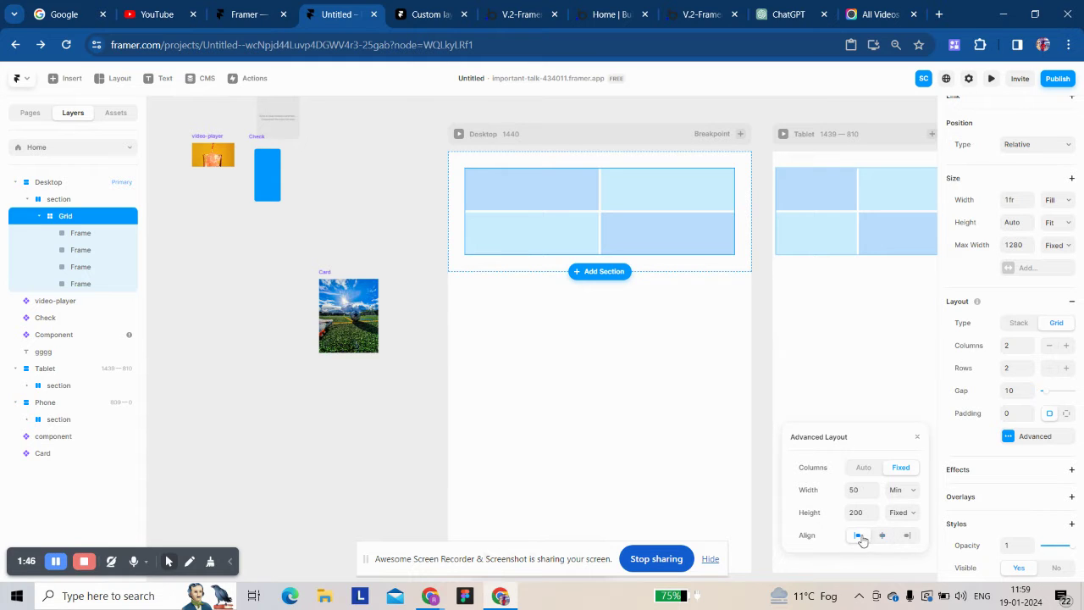
click(907, 536)
click(898, 514)
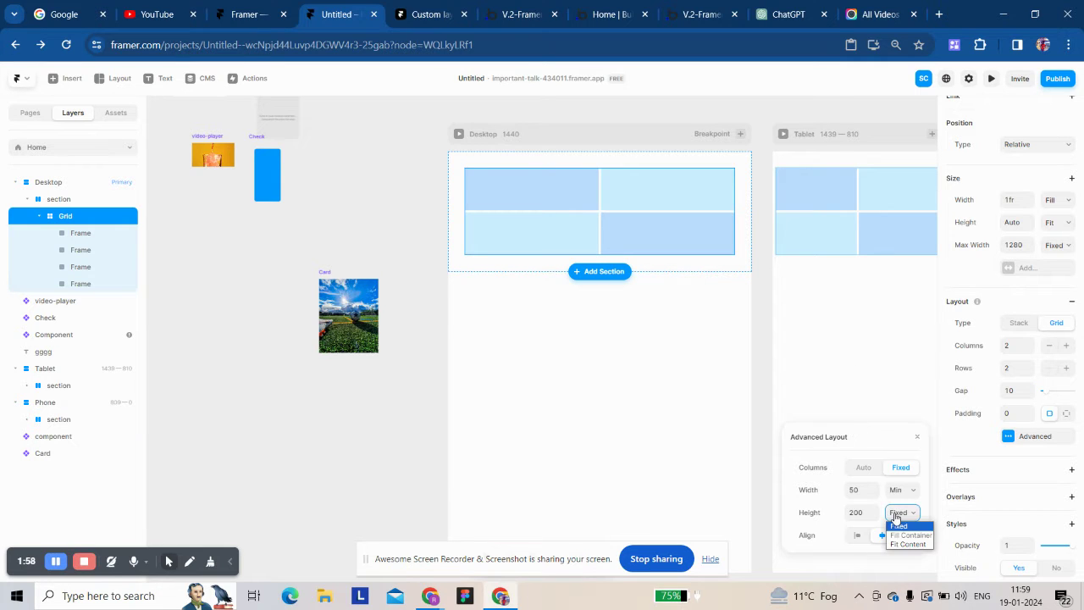
click(901, 545)
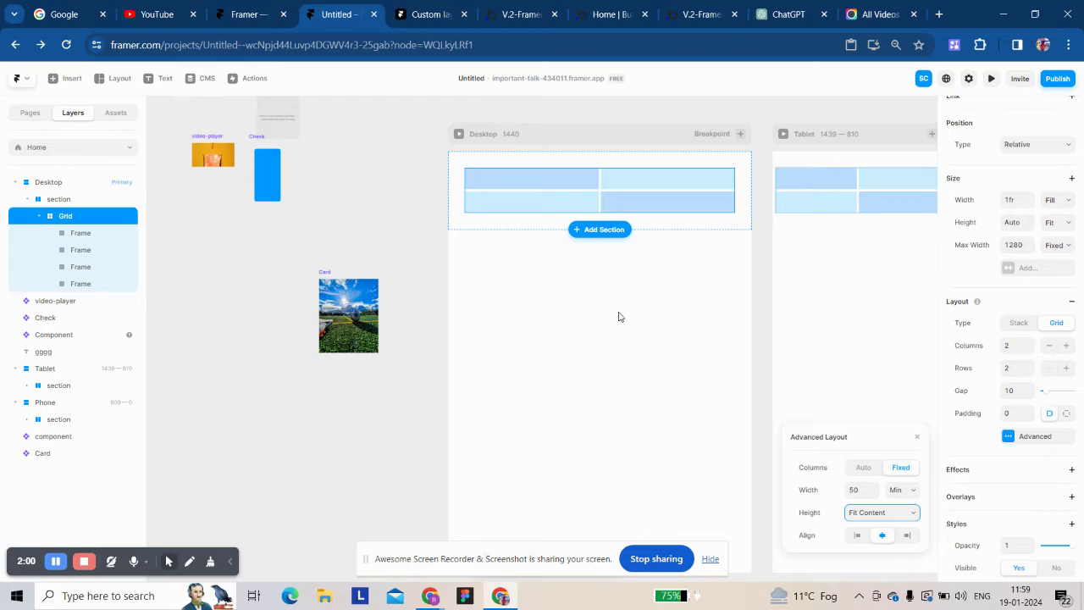
click(917, 437)
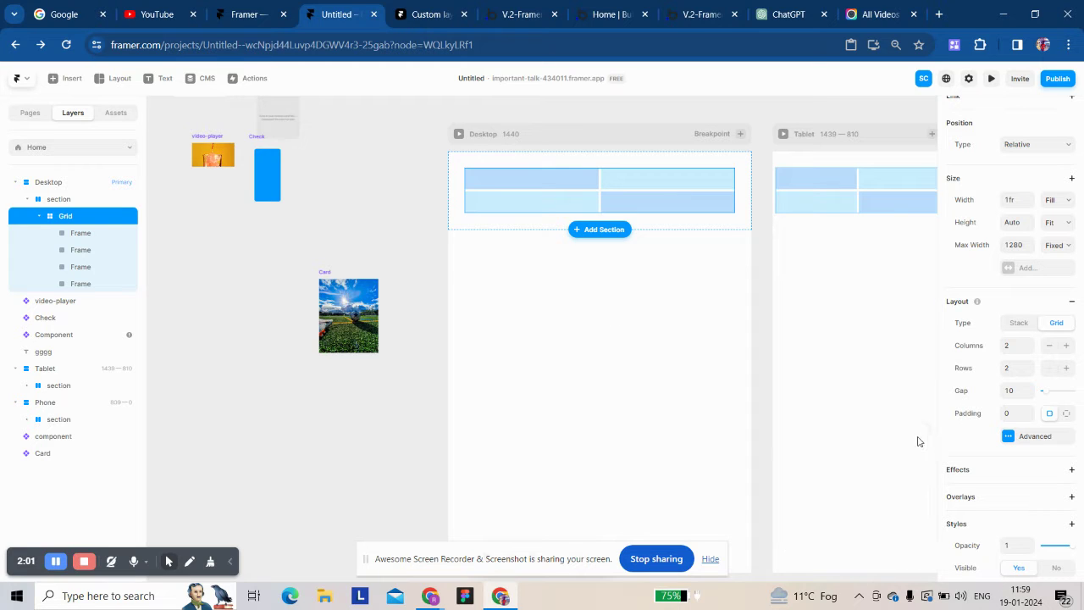
Step: Delete all four placeholder frames, leaving the grid empty
click(371, 243)
click(532, 182)
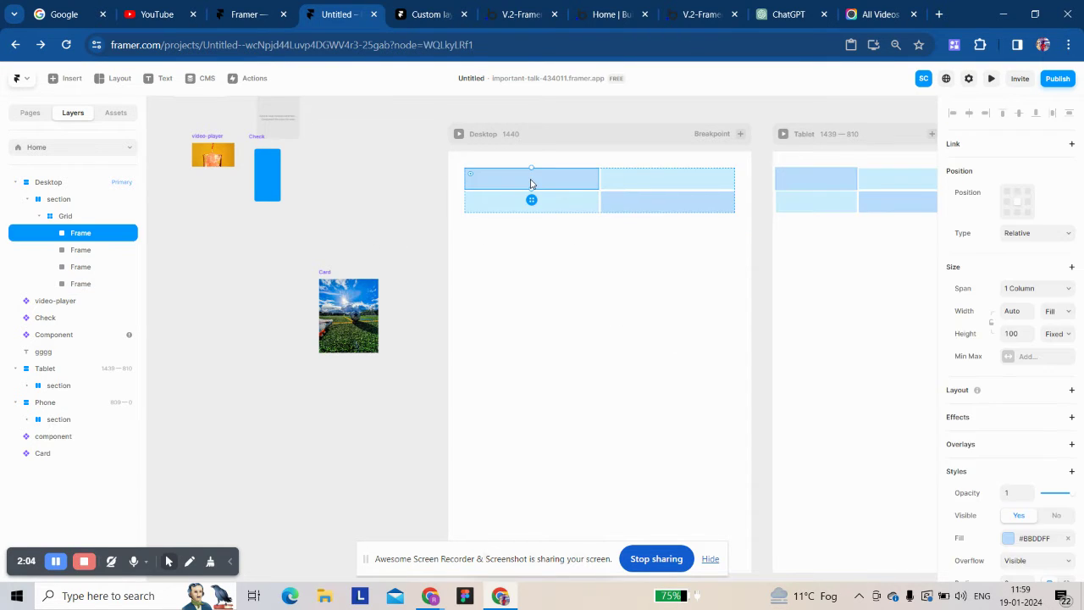
key(Delete)
click(610, 179)
key(Delete)
click(593, 182)
key(Delete)
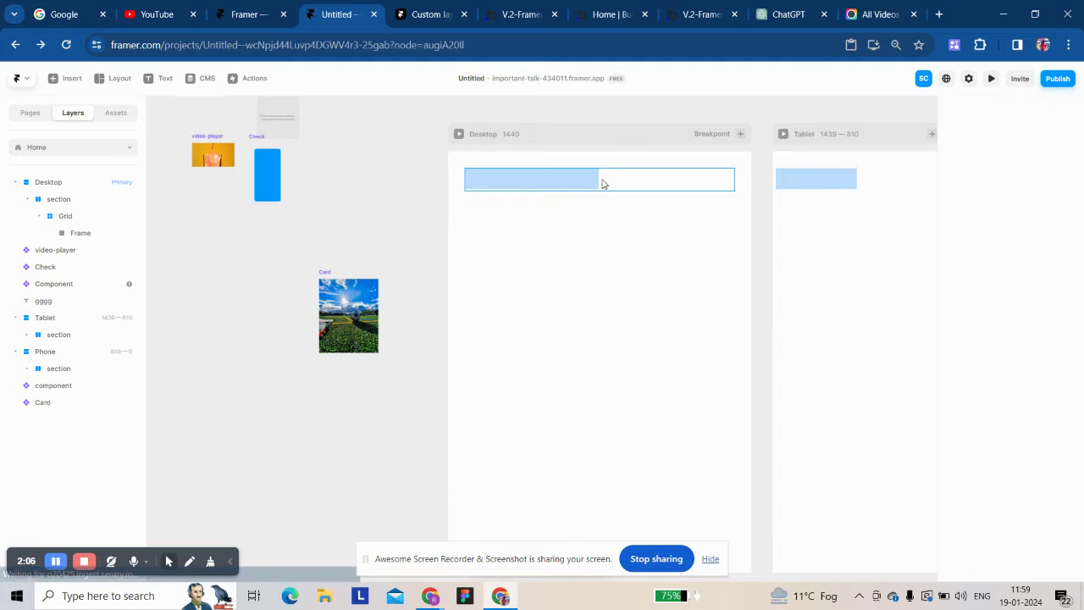
key(Delete)
click(339, 304)
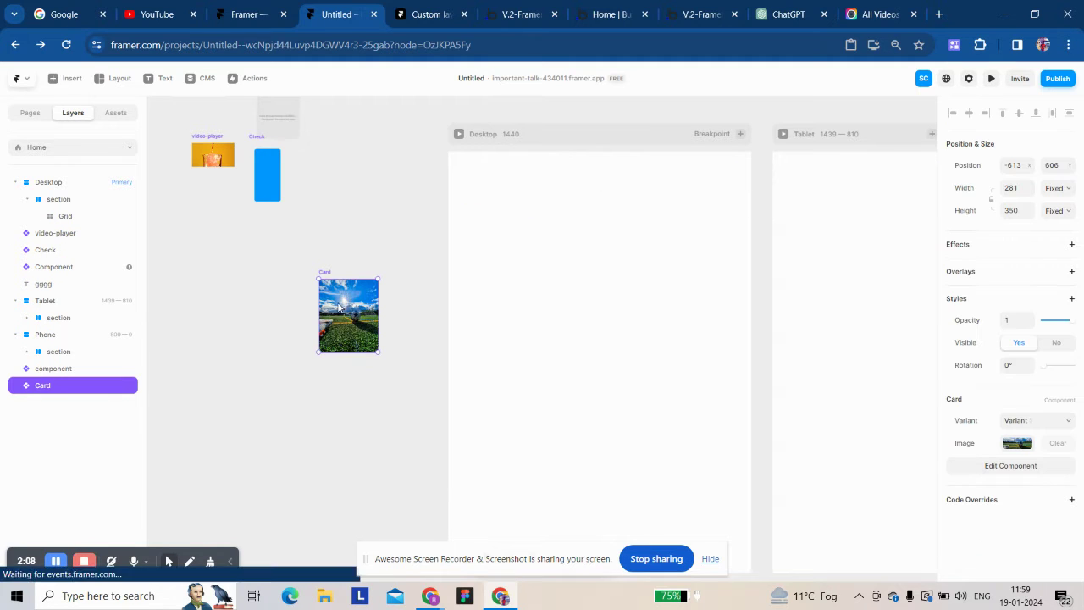
Step: Drag the Card component into the Desktop section and nest it under Grid as its first item
scroll(533, 209, down, 1)
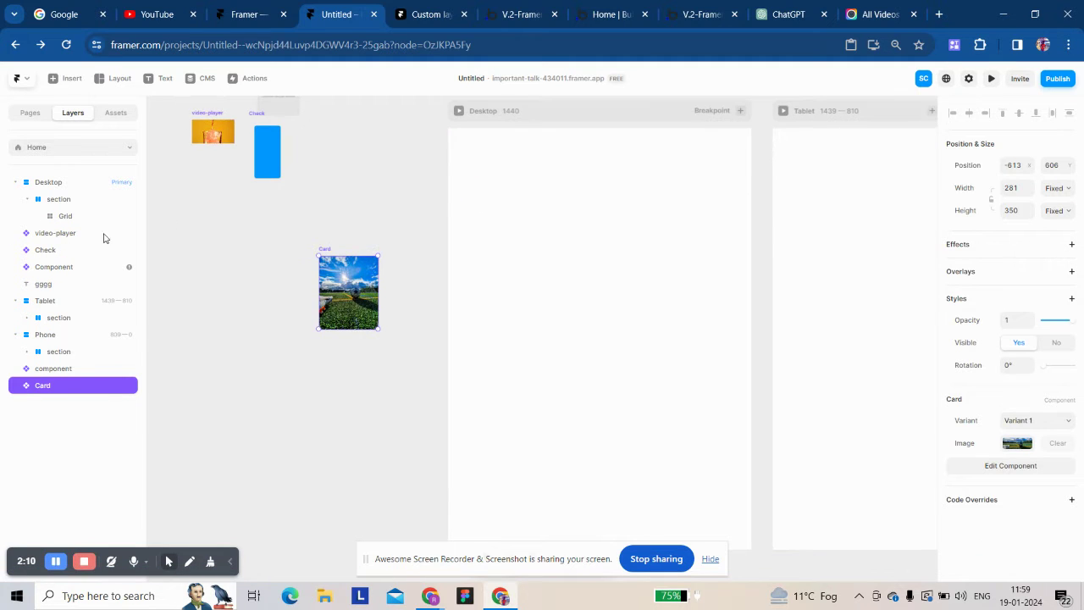
click(78, 221)
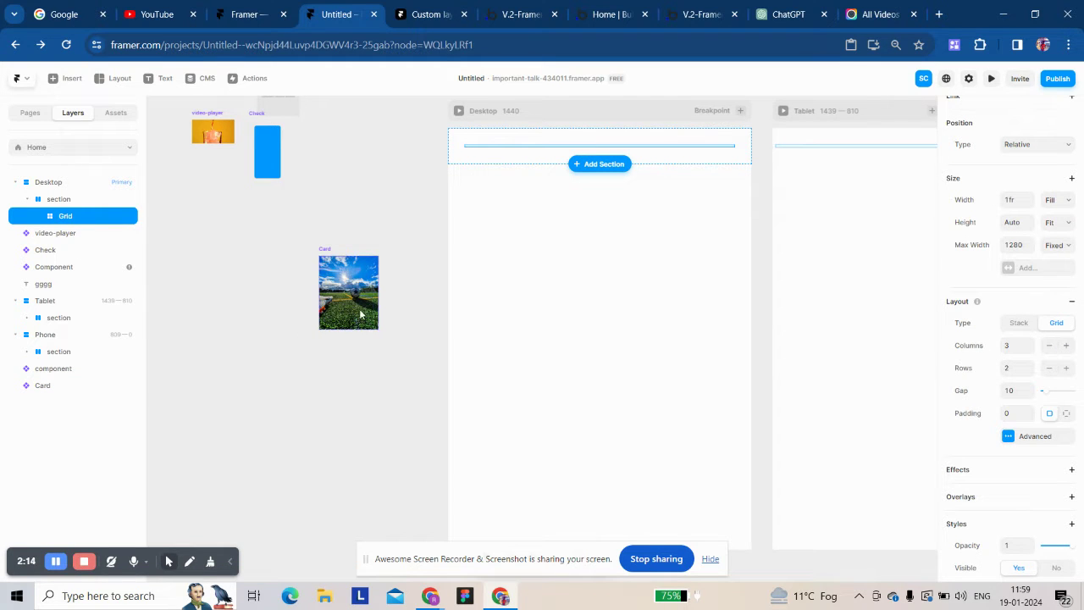
drag(360, 309, 517, 168)
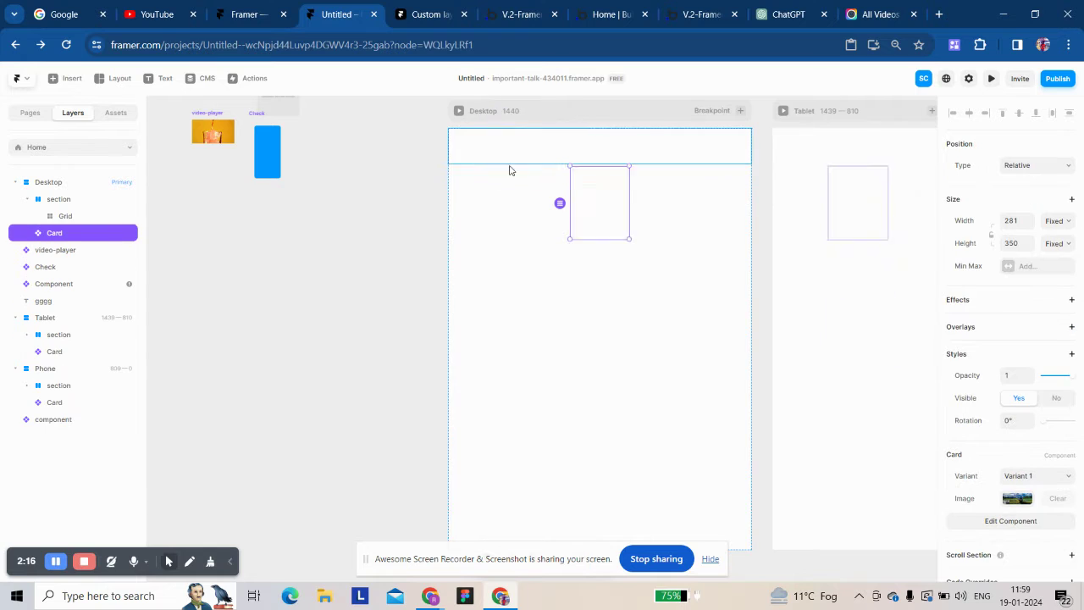
drag(54, 233, 85, 221)
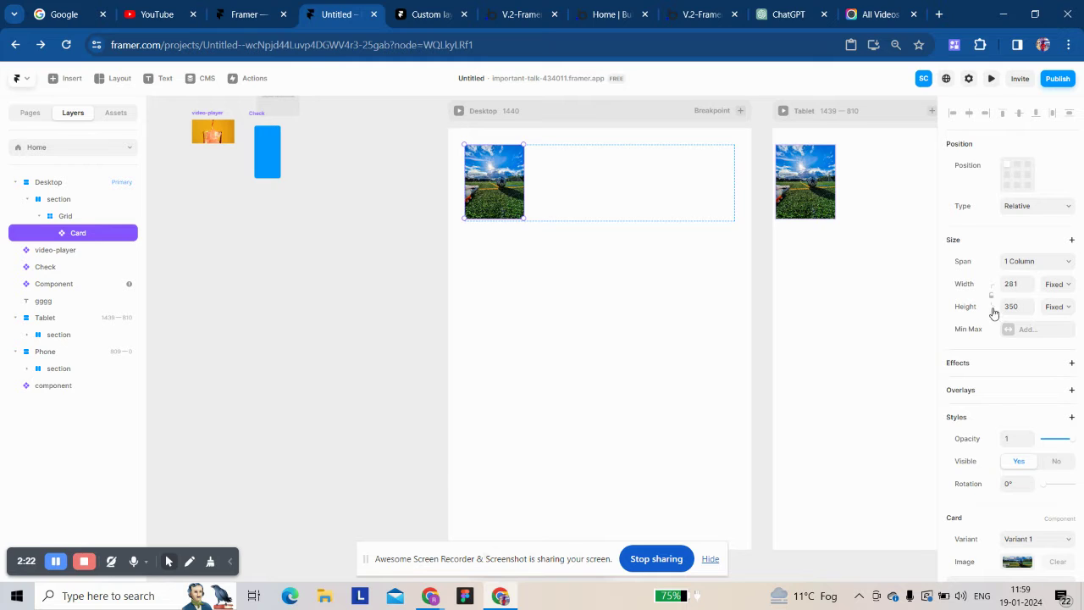
click(606, 214)
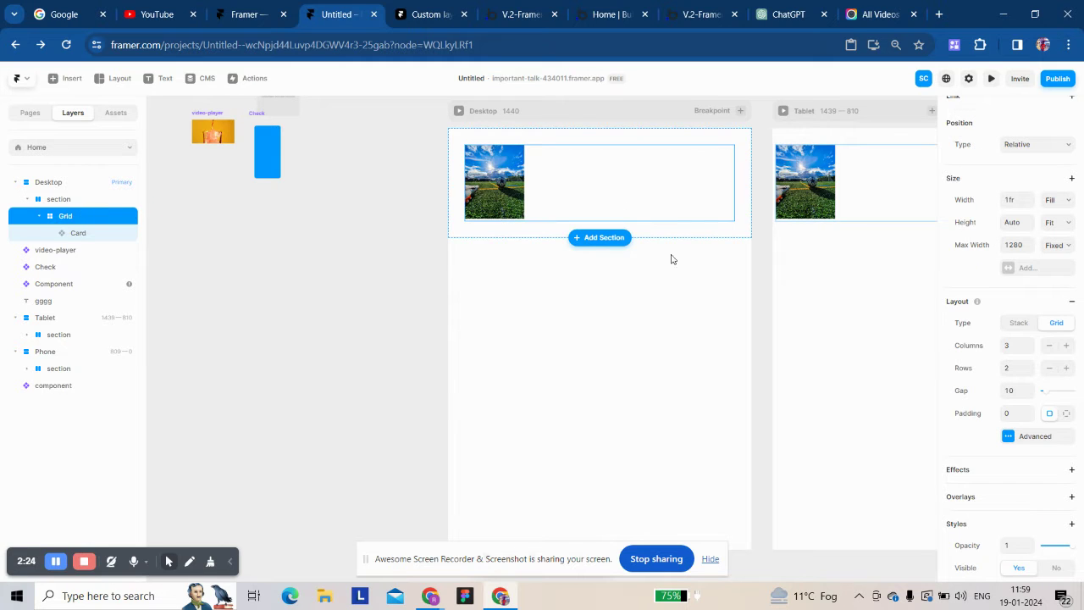
scroll(1059, 455, down, 2)
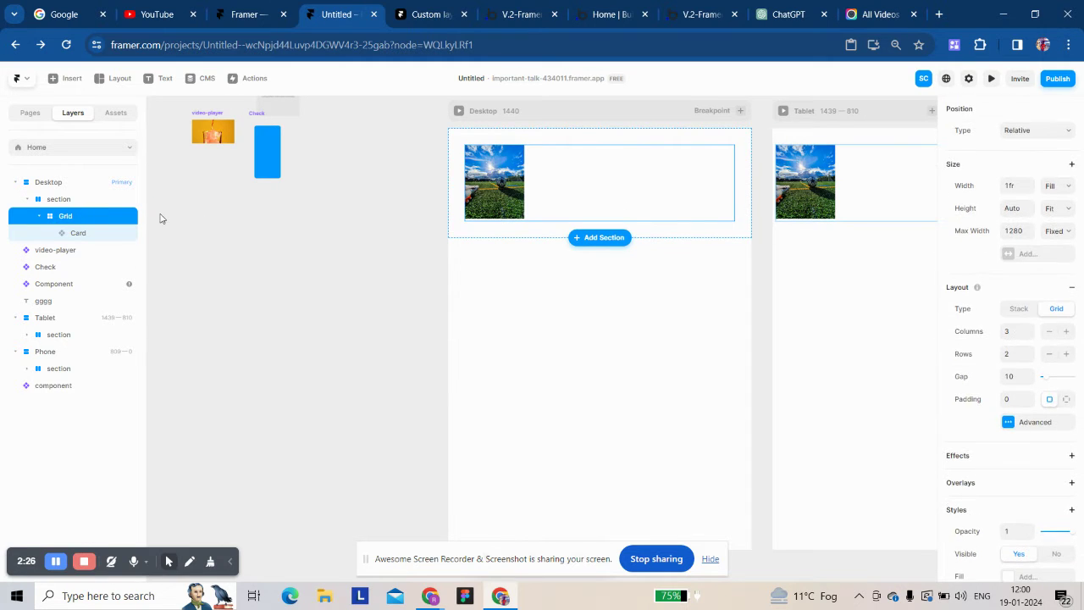
Step: Set the Card's width to Fill and duplicate it into three cards
click(76, 234)
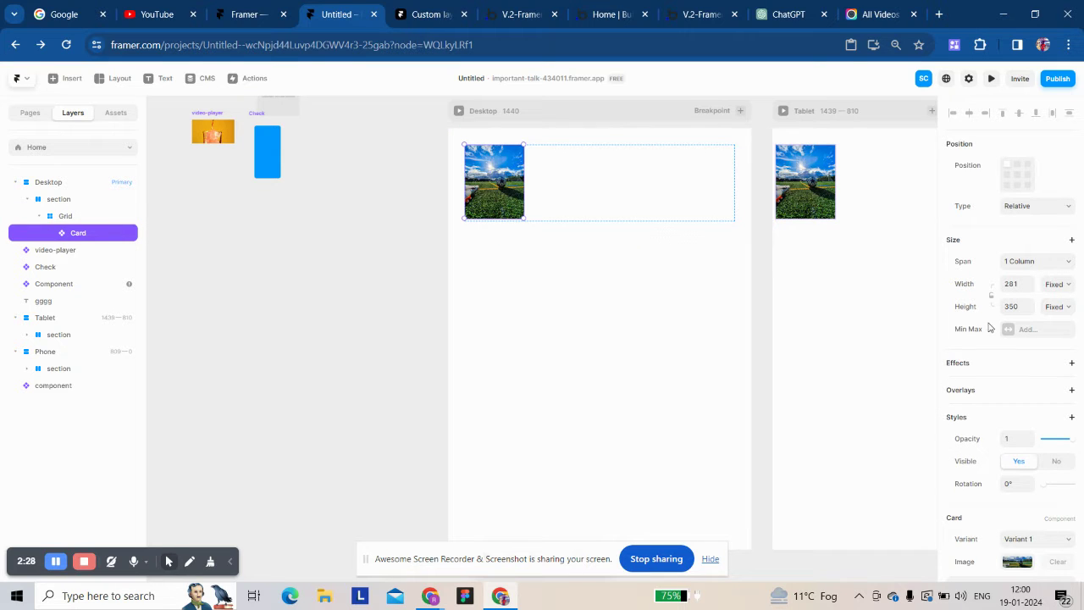
click(1057, 285)
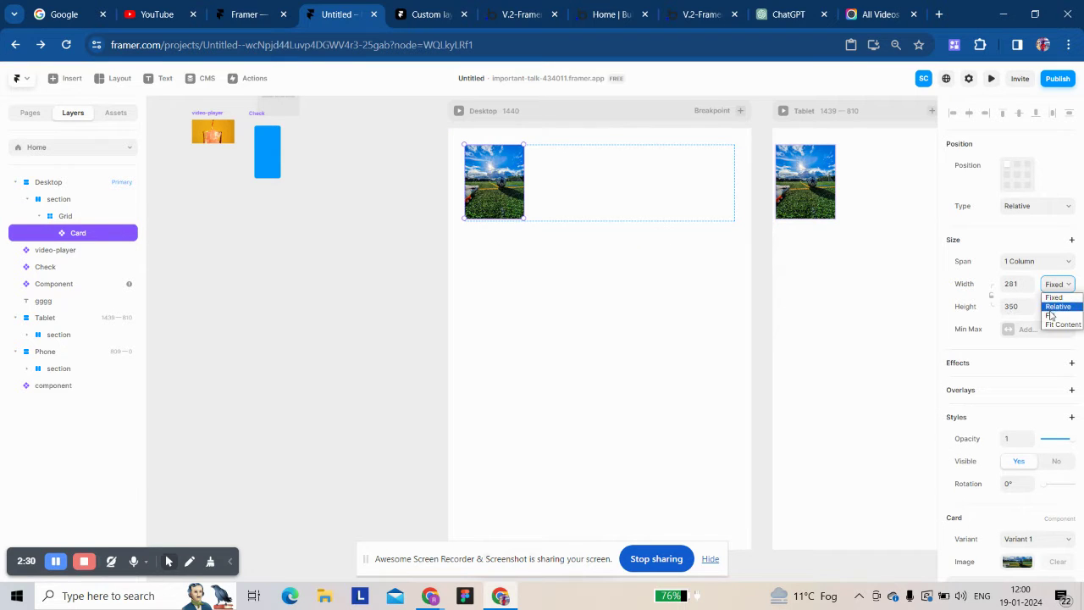
click(1054, 315)
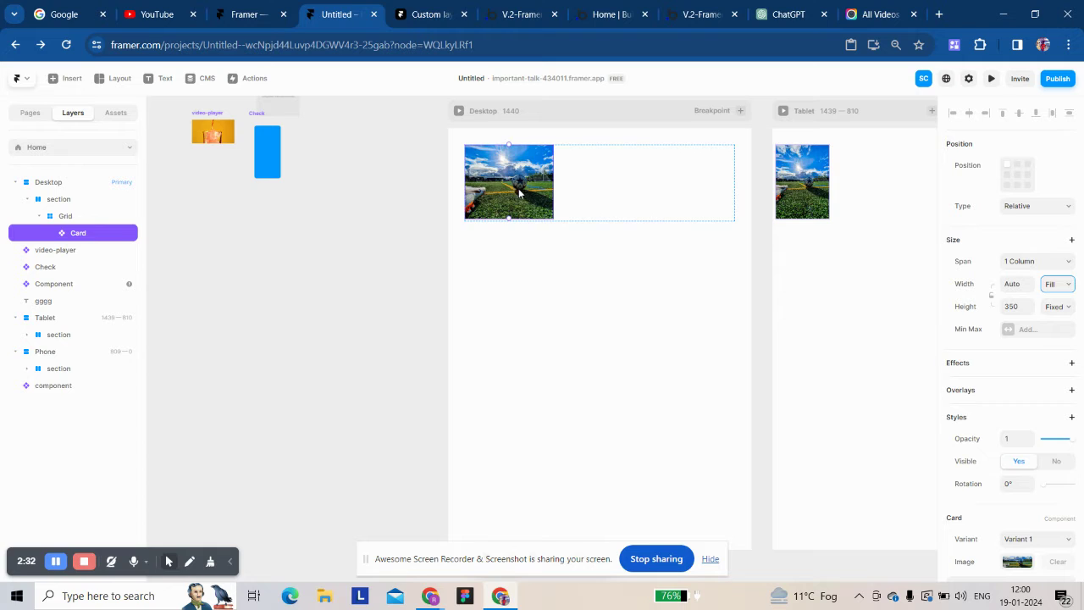
key(ctrl+d)
key(ctrl+d)
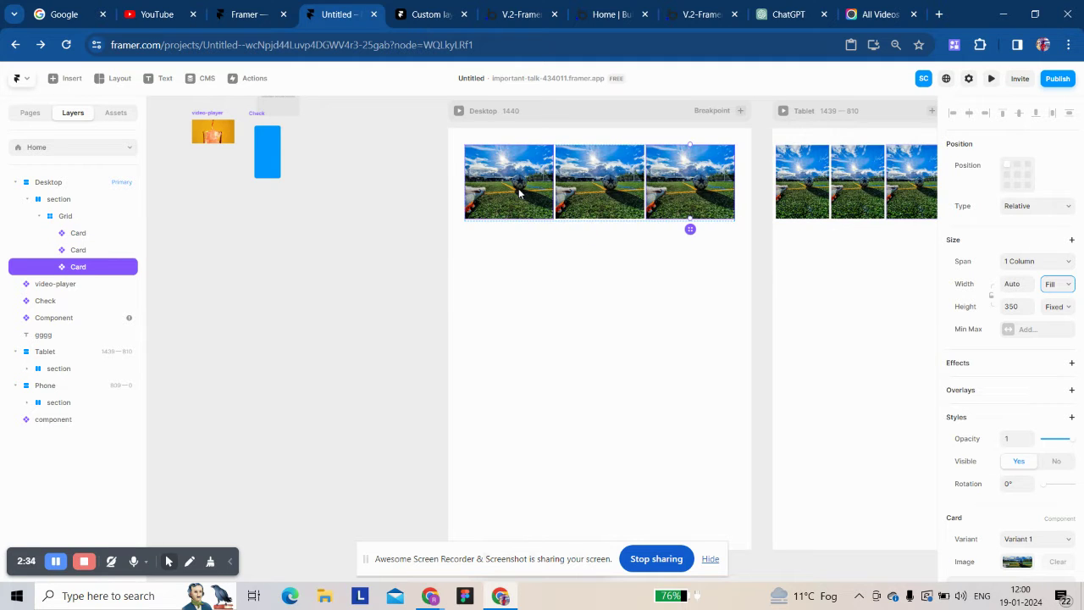
Step: Set the Grid's gap to 16
click(84, 220)
scroll(1046, 445, down, 1)
click(1008, 349)
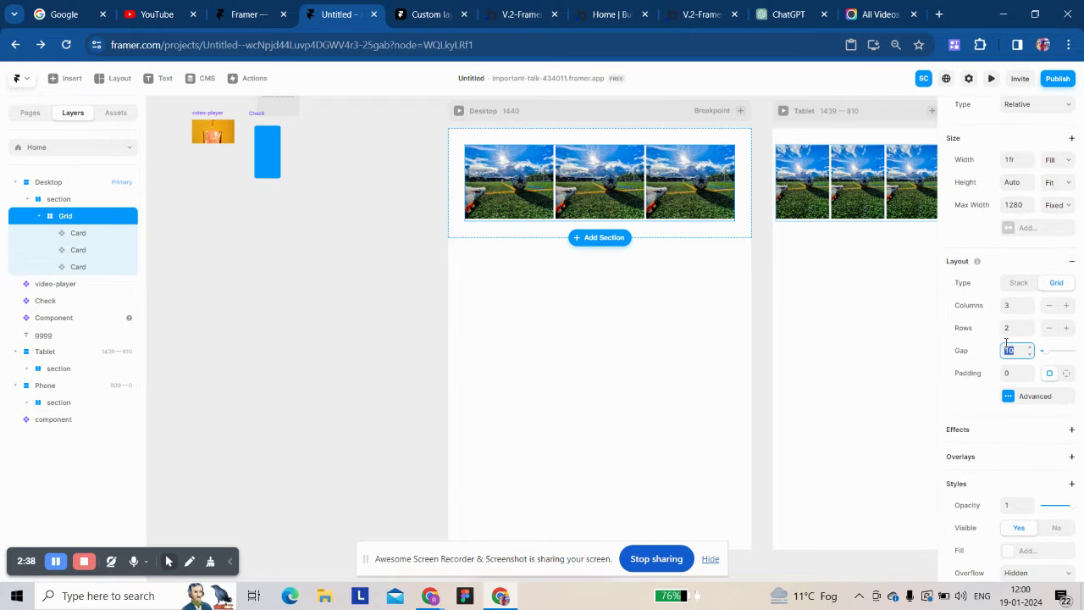
text(16)
key(Return)
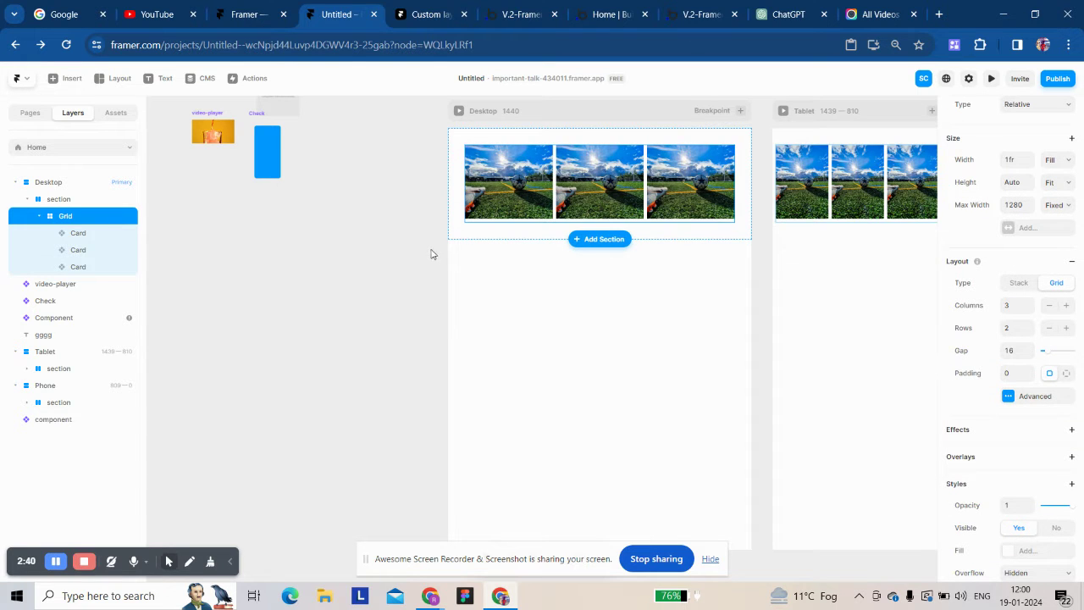
click(77, 238)
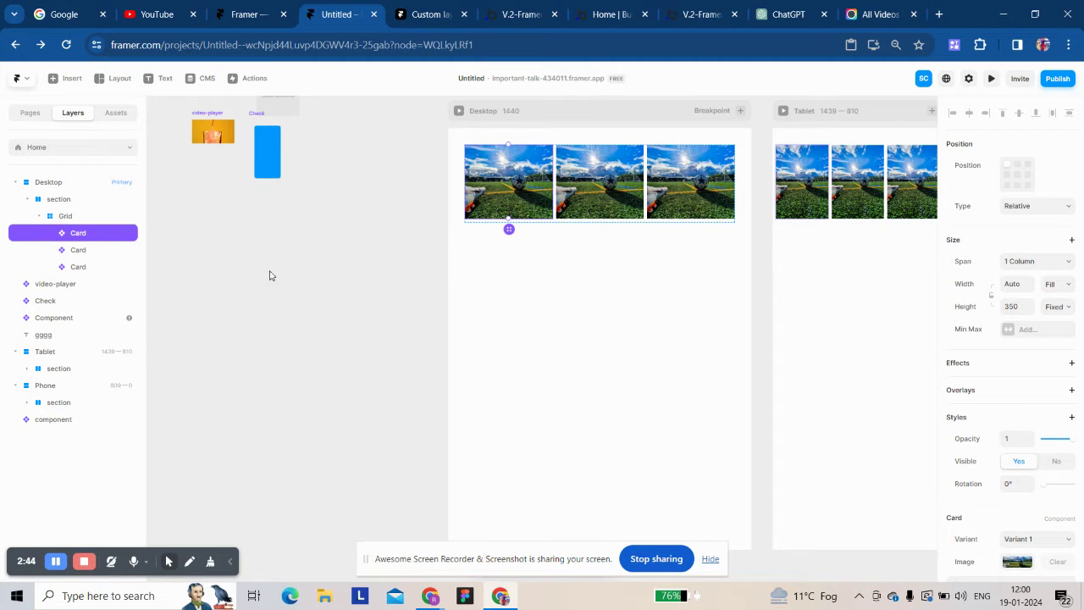
scroll(1016, 462, down, 1)
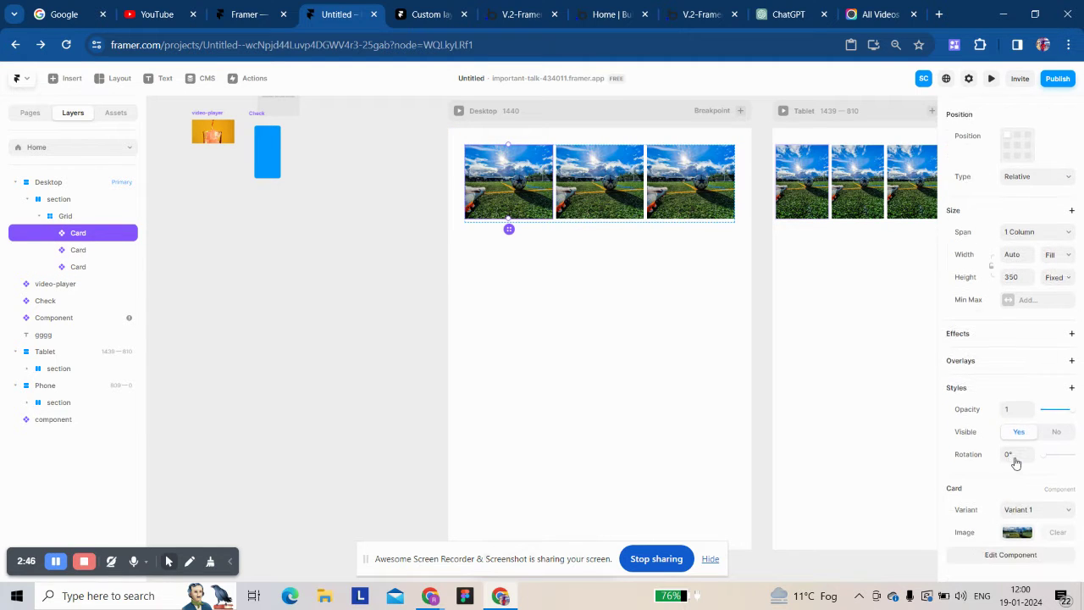
click(74, 220)
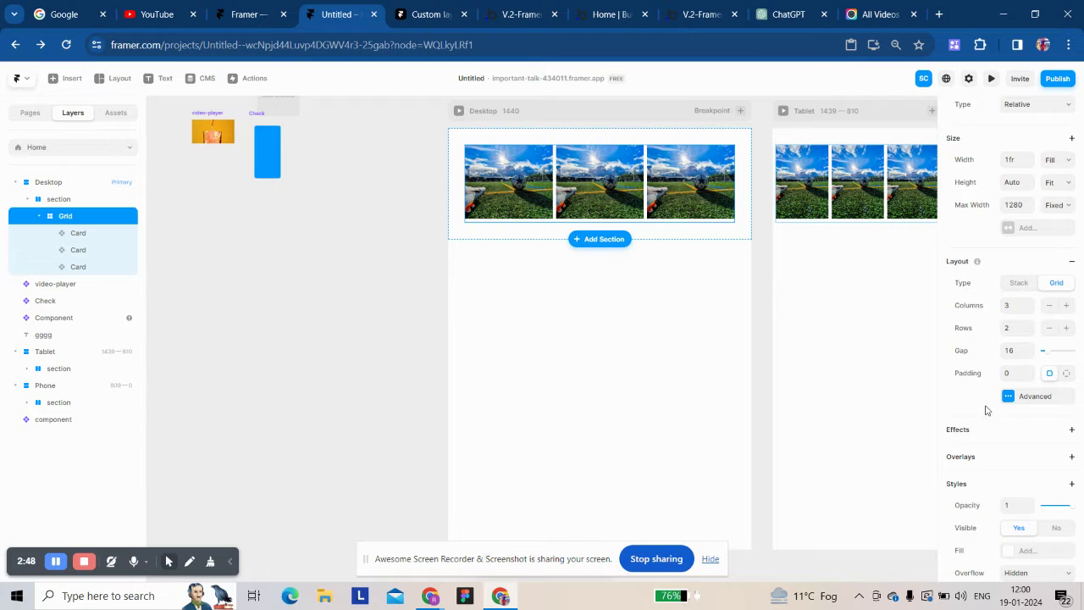
scroll(987, 410, down, 1)
click(1011, 379)
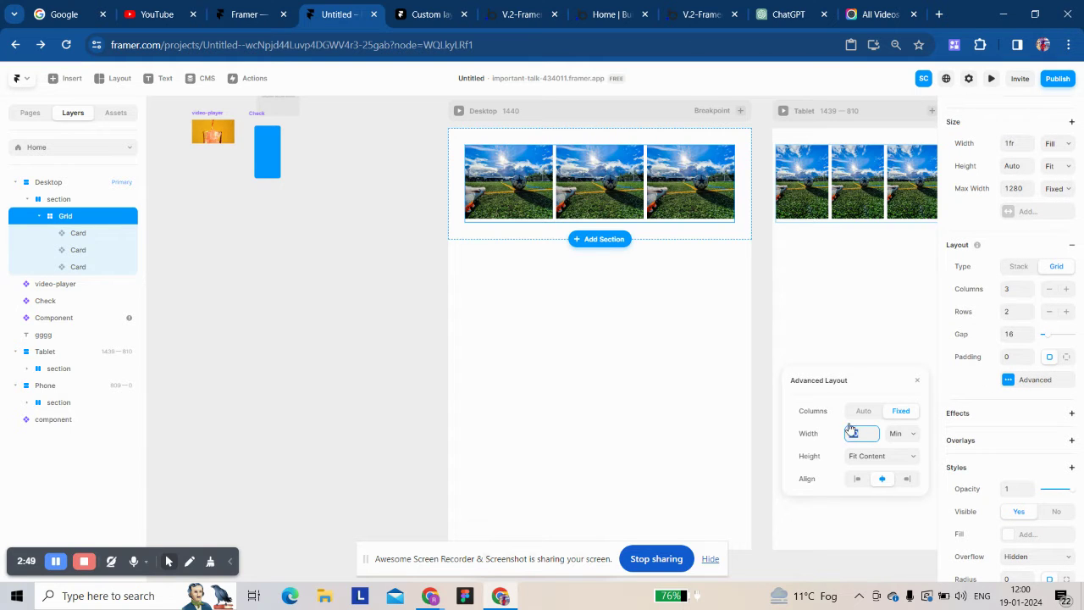
click(917, 382)
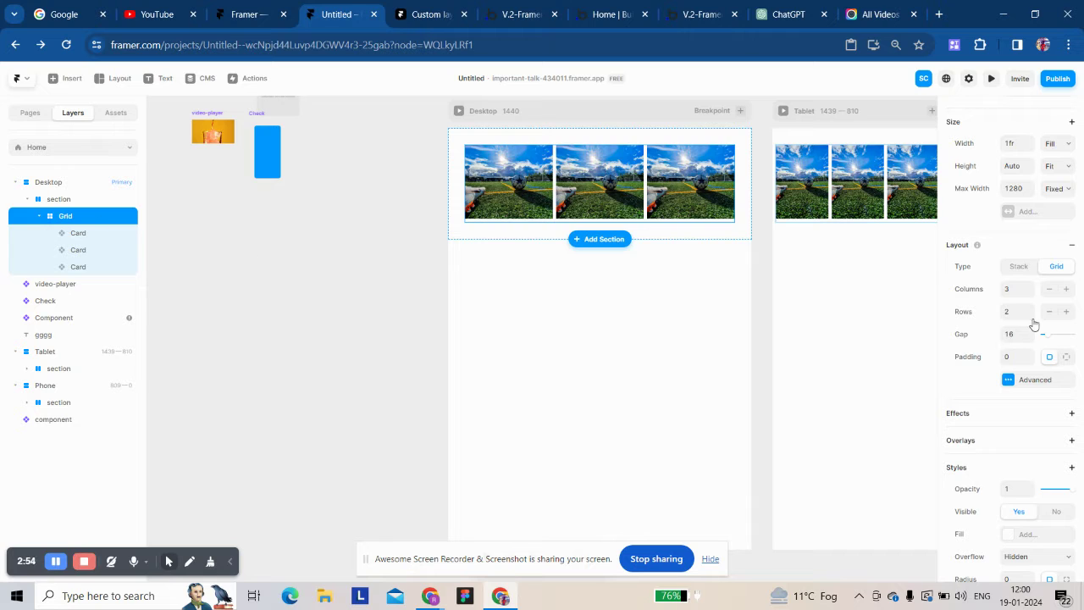
click(1067, 290)
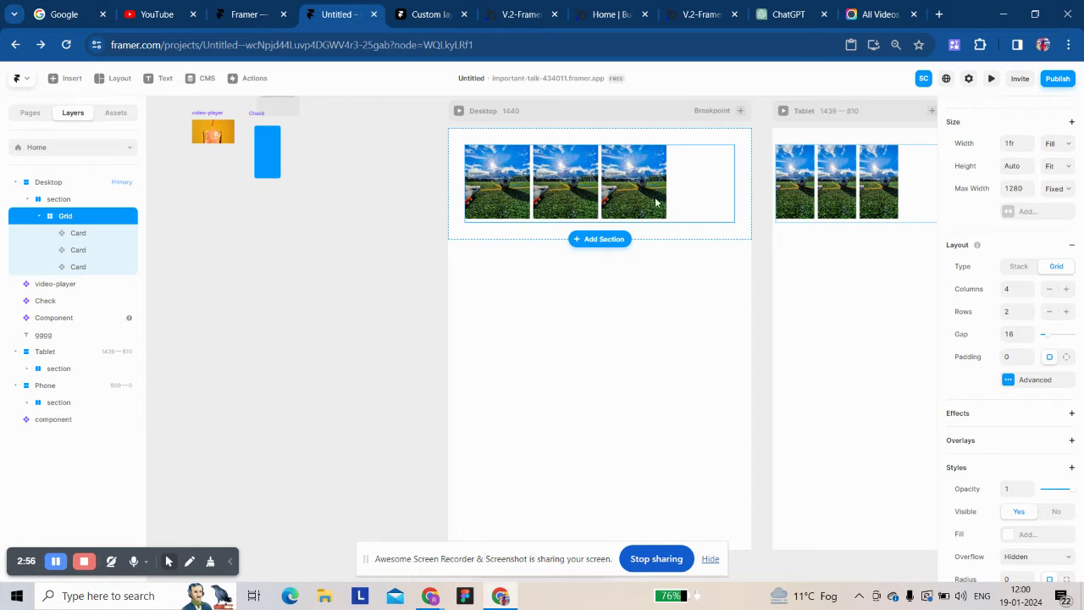
key(ctrl+d)
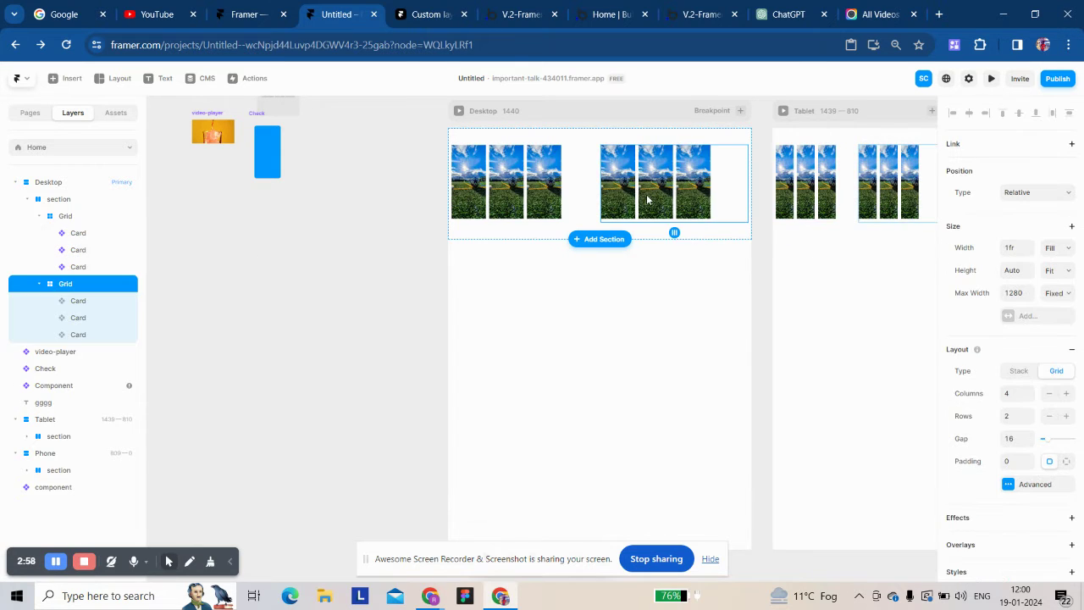
key(ctrl+z)
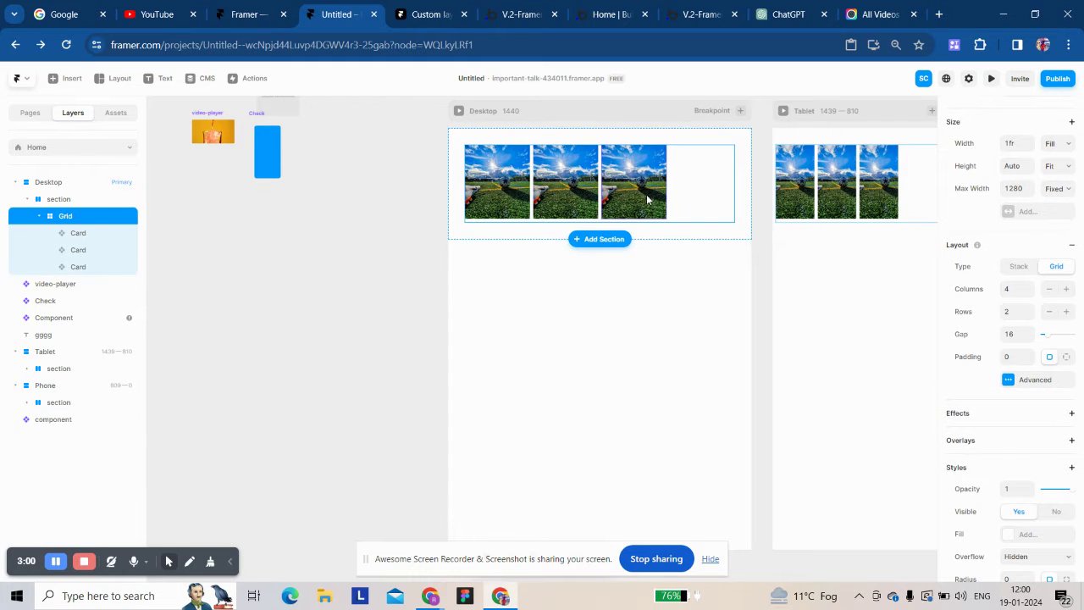
click(647, 200)
key(ctrl+d)
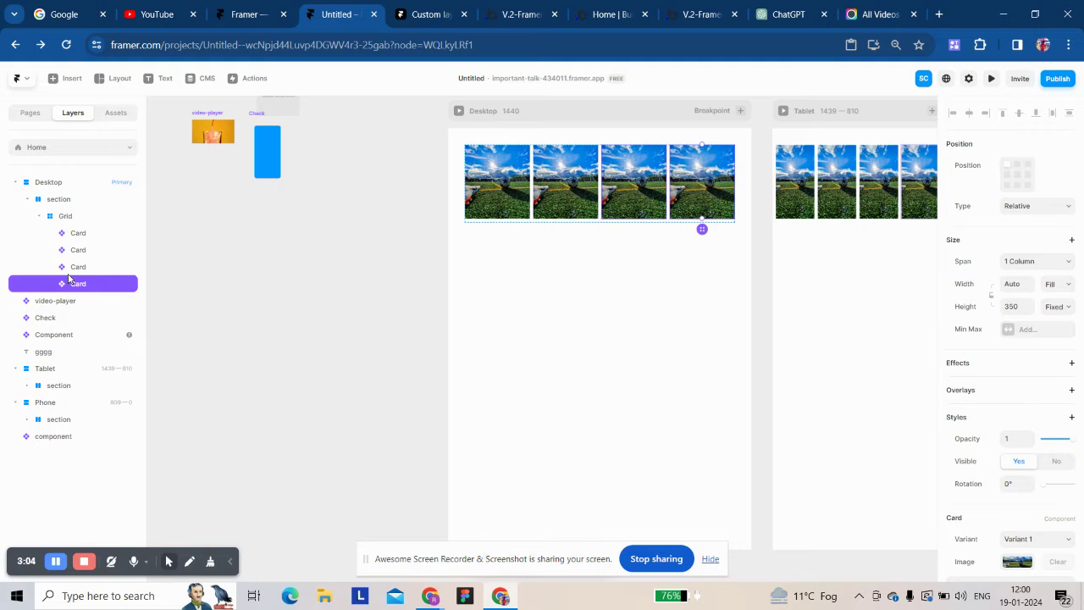
key(Delete)
click(681, 210)
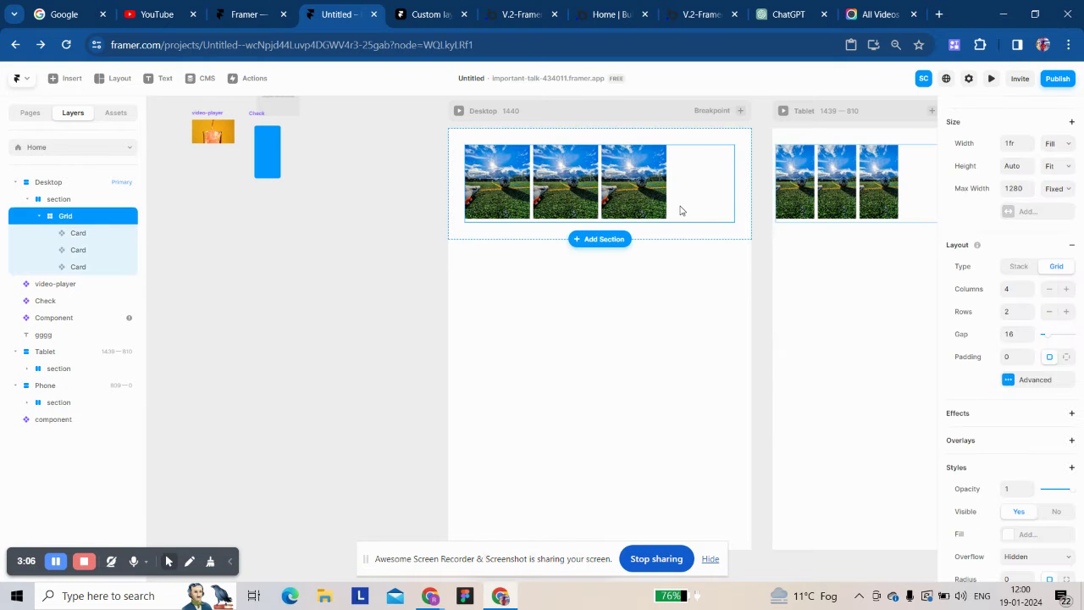
click(1049, 289)
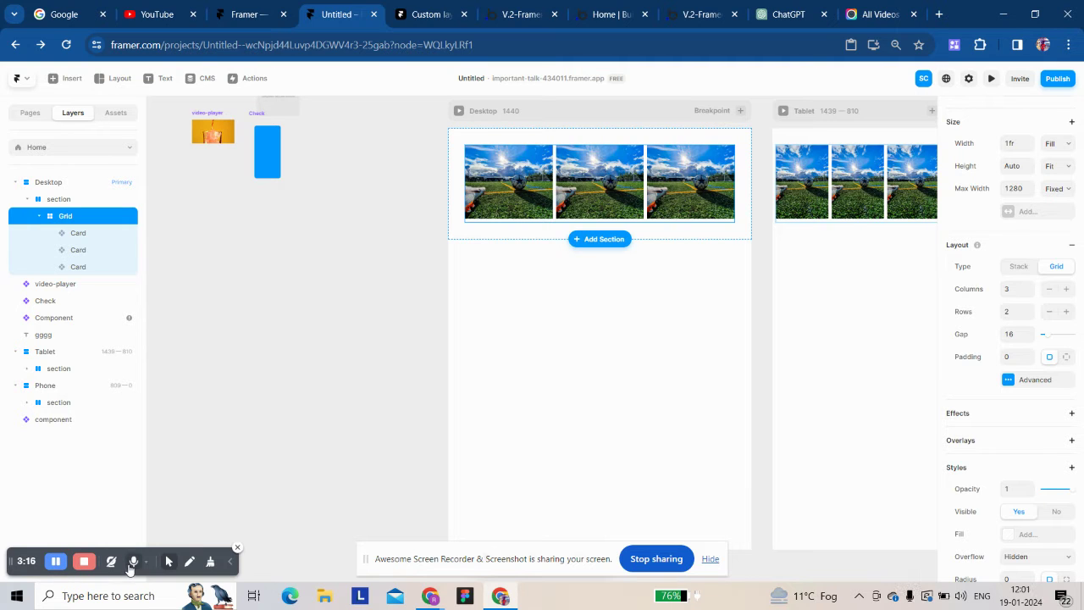
Step: Duplicate the cards so the Desktop grid holds six cards in two rows of three
click(734, 195)
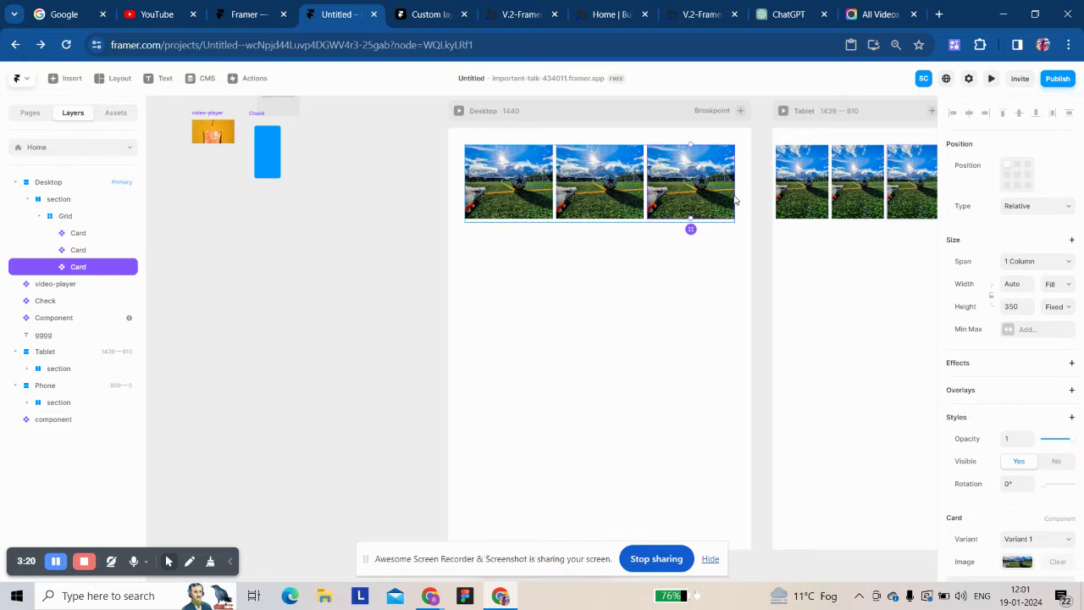
key(ctrl+d)
key(ctrl+d)
key(ctrl+d)
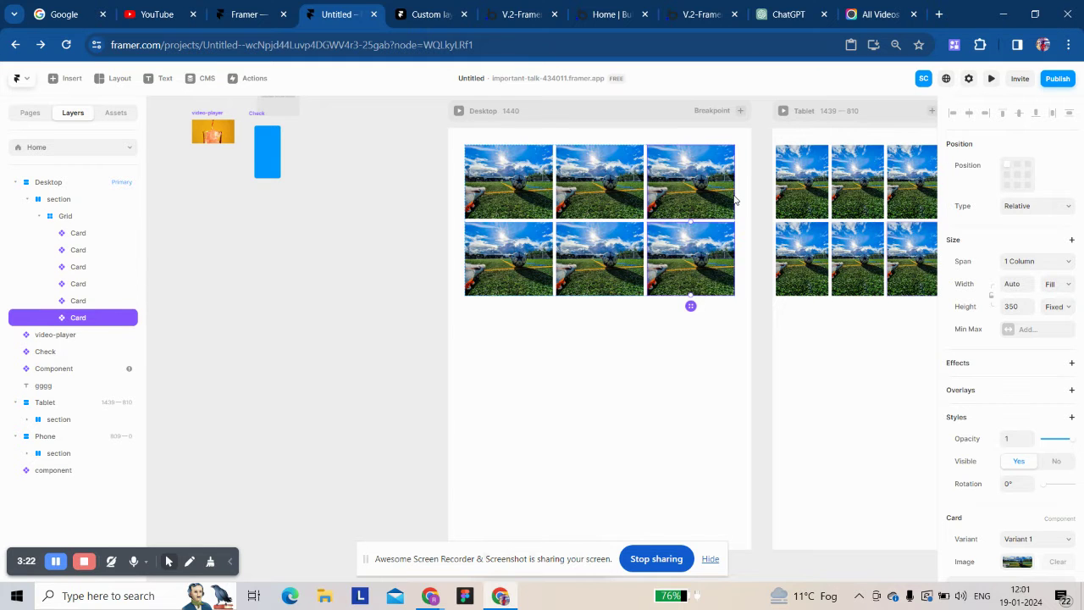
scroll(737, 237, down, 1)
scroll(737, 254, up, 3)
click(380, 211)
click(516, 244)
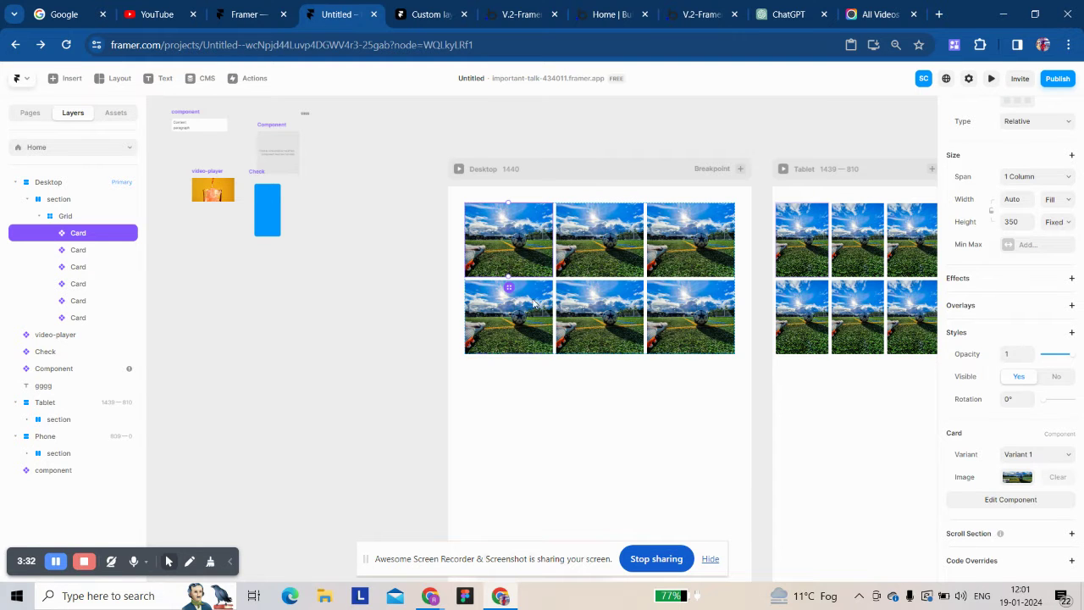
Step: Reduce the Tablet grid to 2 columns
scroll(534, 303, down, 3)
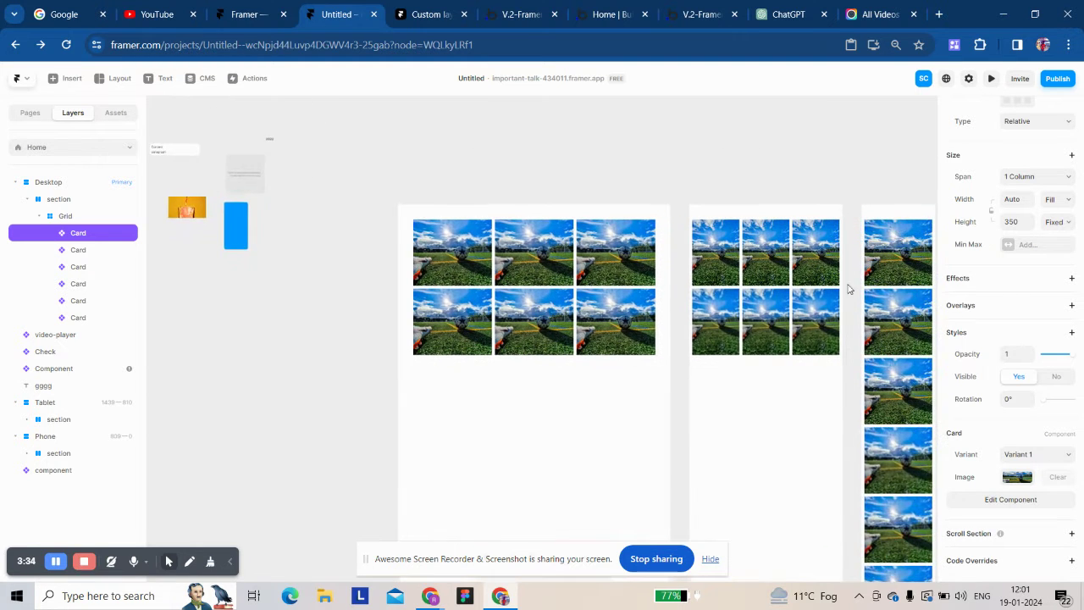
scroll(850, 290, right, 2)
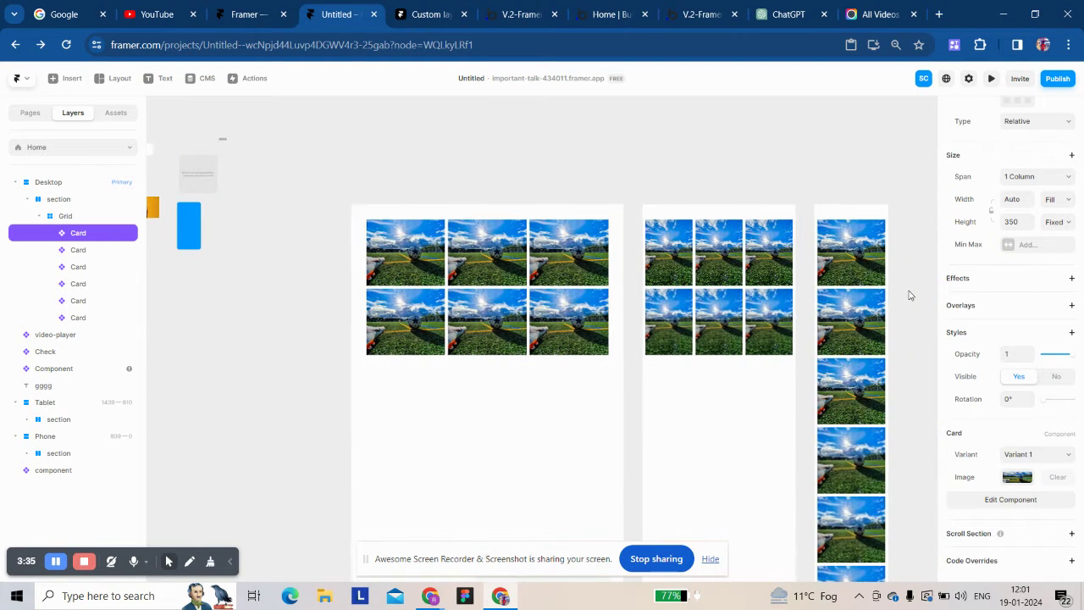
click(695, 257)
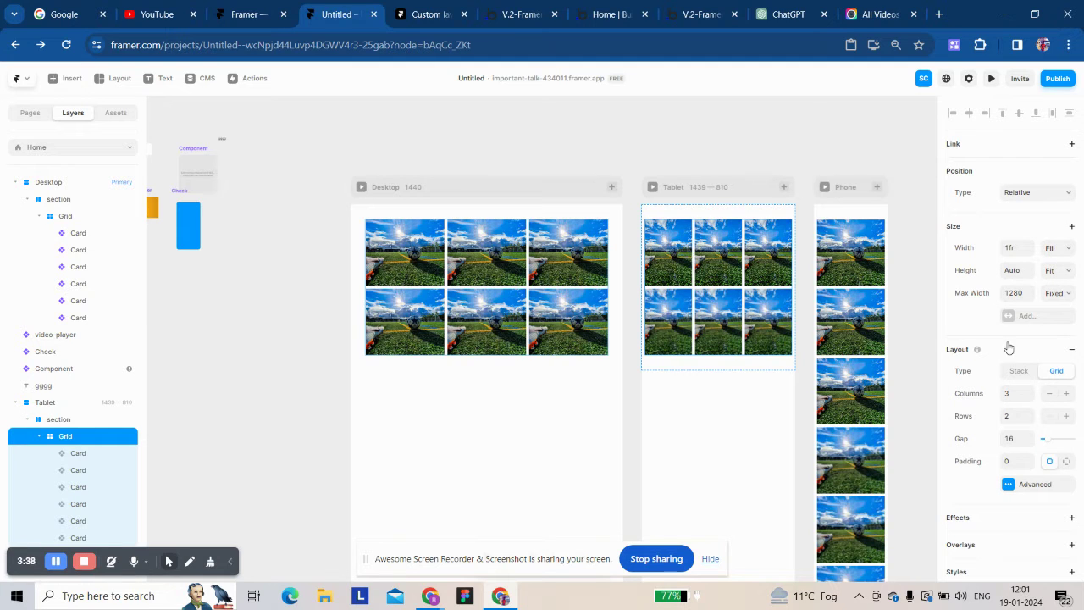
click(1050, 393)
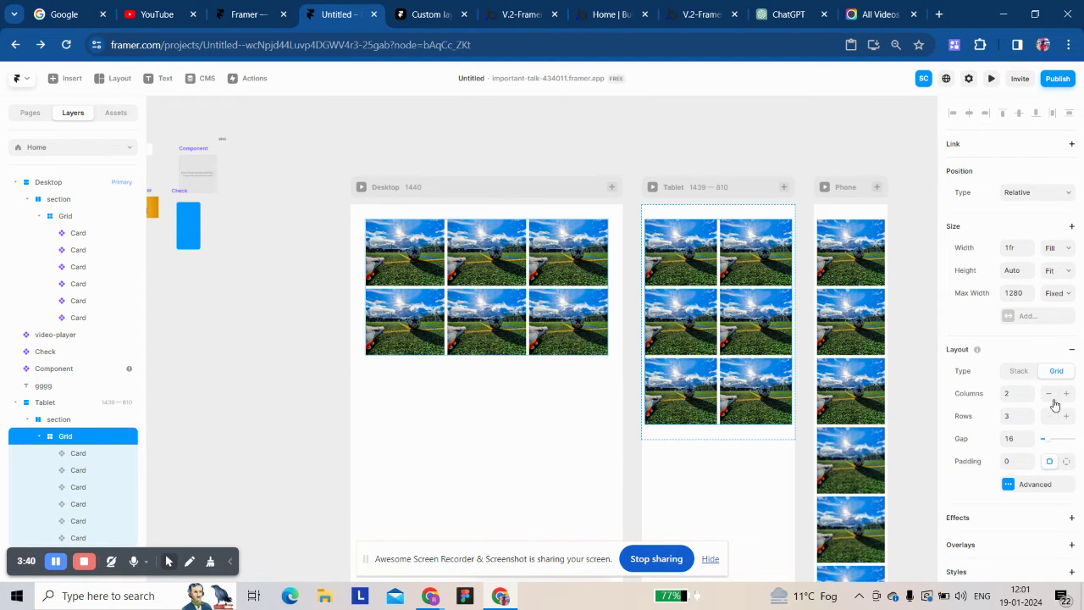
scroll(784, 339, right, 2)
click(462, 187)
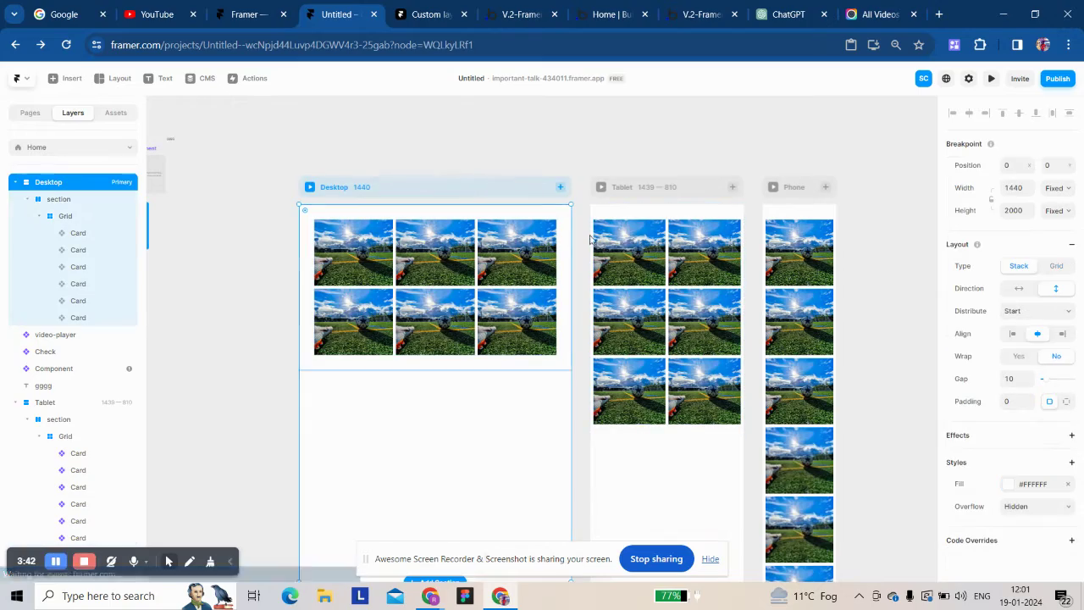
click(992, 78)
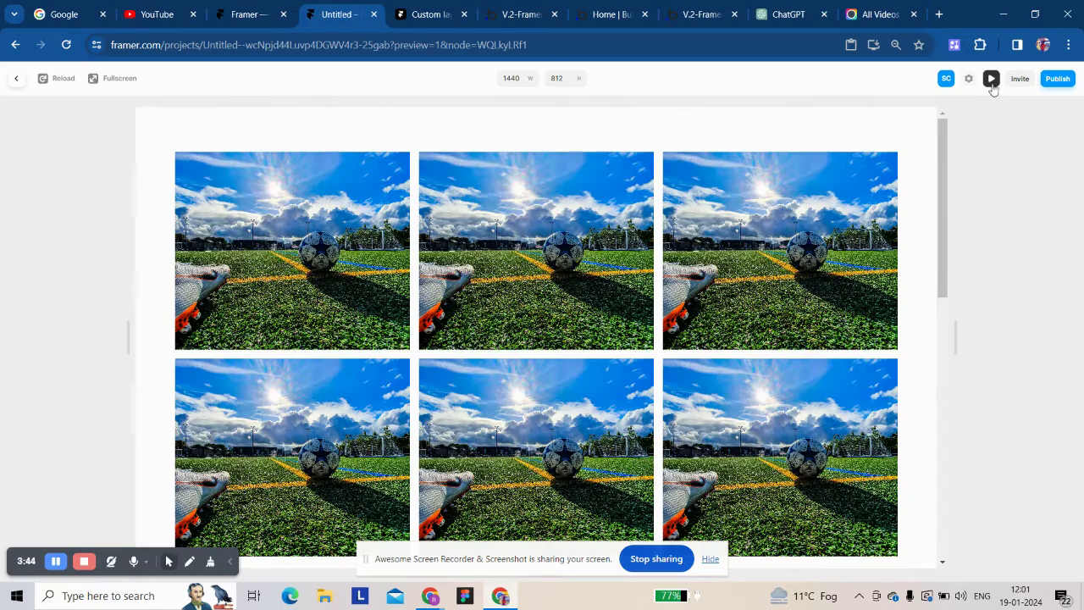
scroll(555, 211, down, 1)
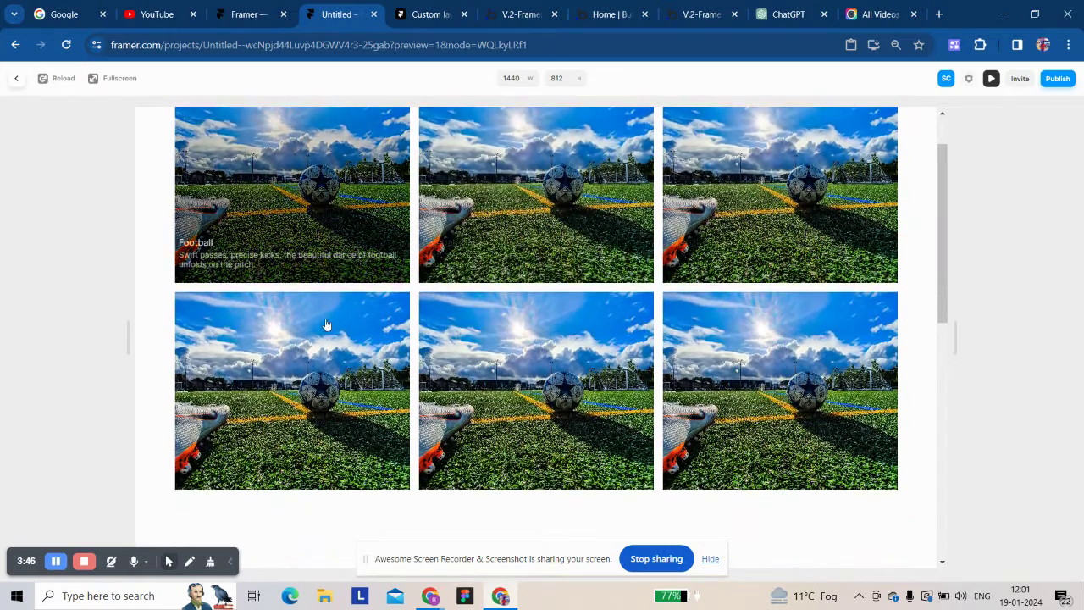
drag(949, 333, 1072, 333)
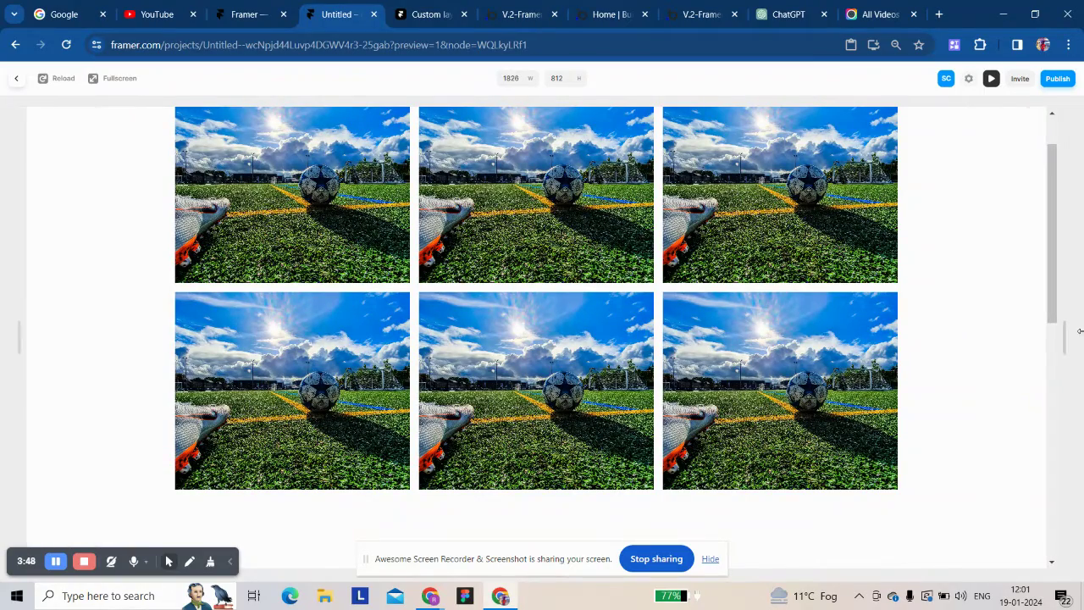
scroll(508, 266, up, 1)
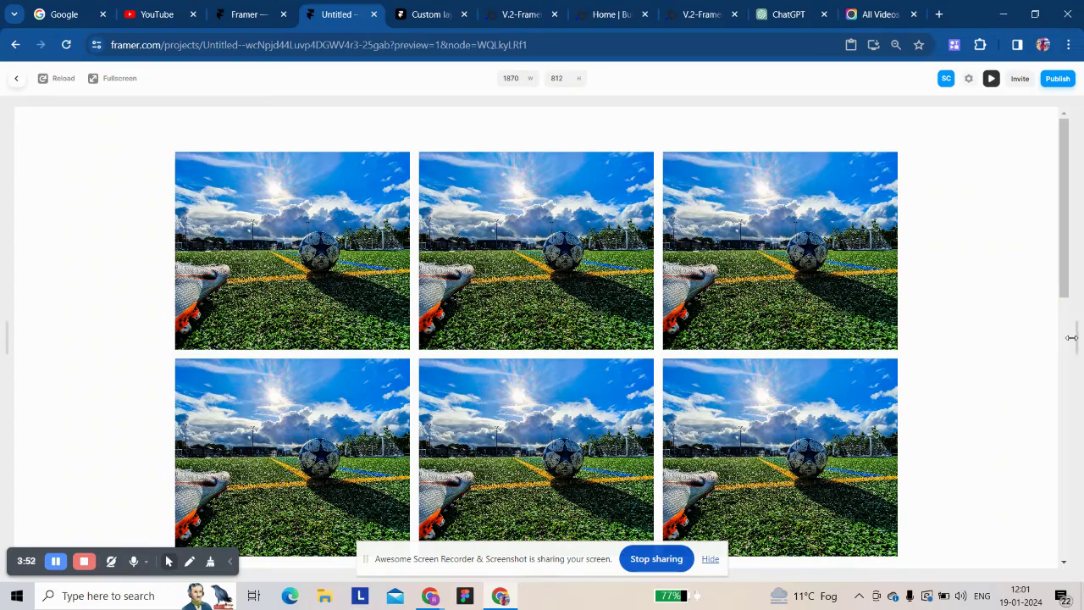
drag(1072, 337, 750, 334)
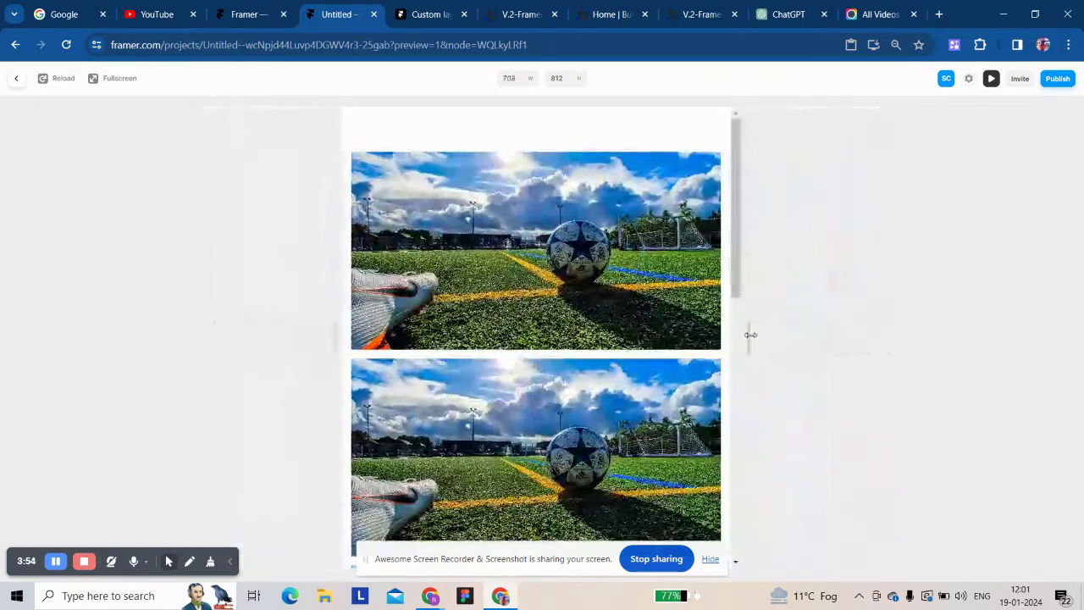
drag(751, 335, 639, 335)
scroll(544, 372, down, 1)
scroll(547, 370, down, 1)
scroll(593, 377, up, 1)
drag(639, 351, 857, 339)
Step: Lock the Card component's aspect ratio
click(17, 78)
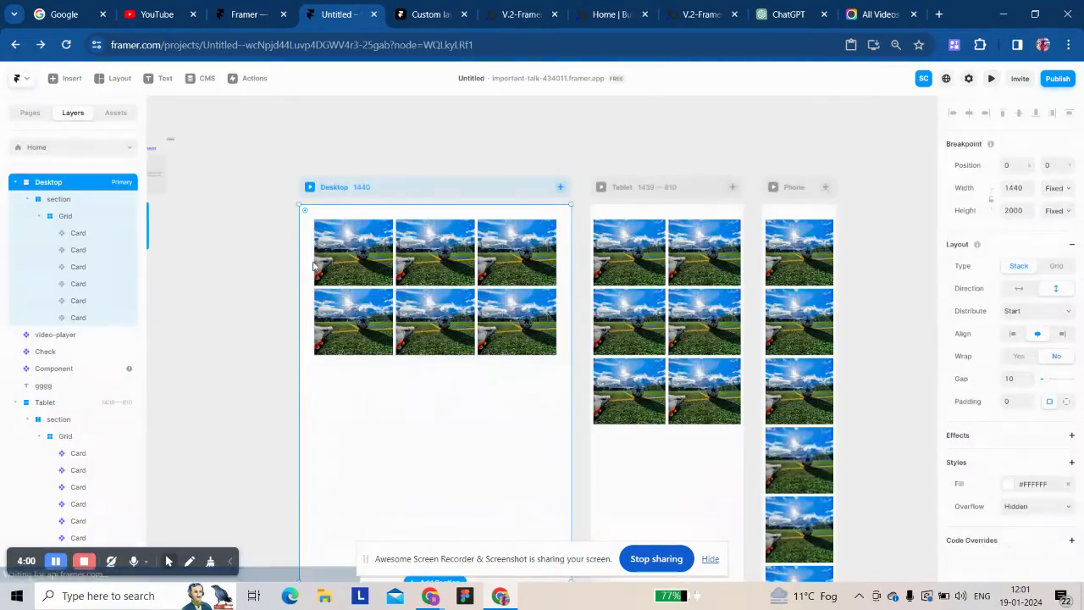
double_click(351, 269)
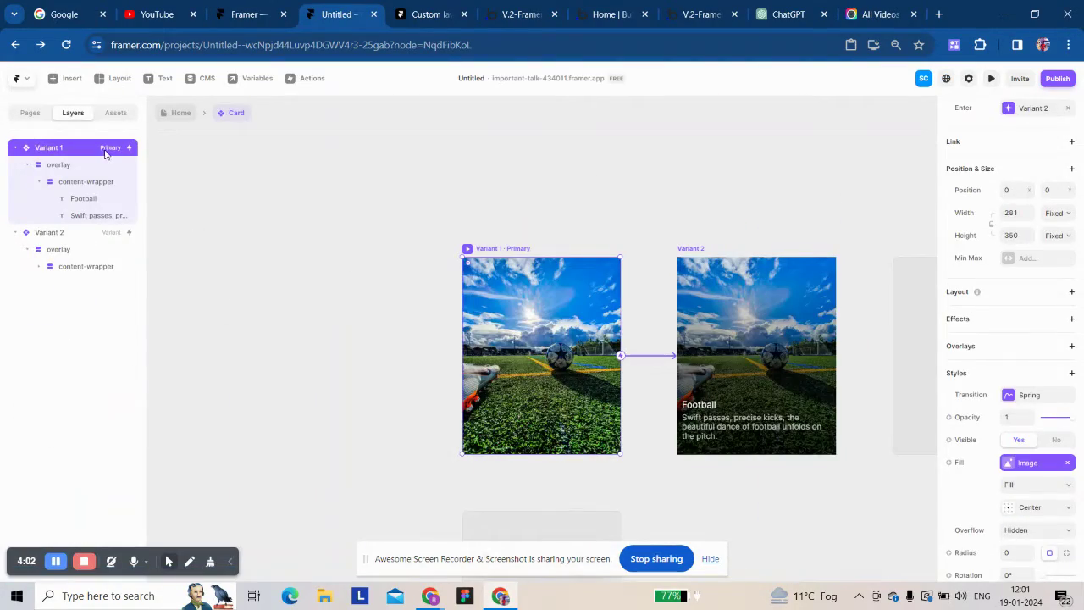
click(993, 227)
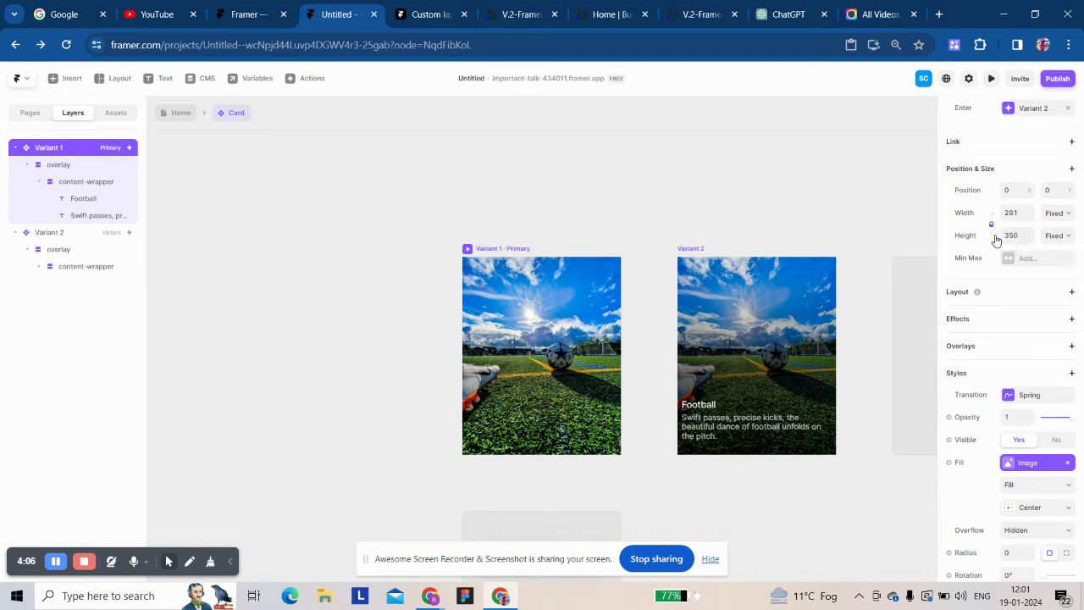
click(175, 112)
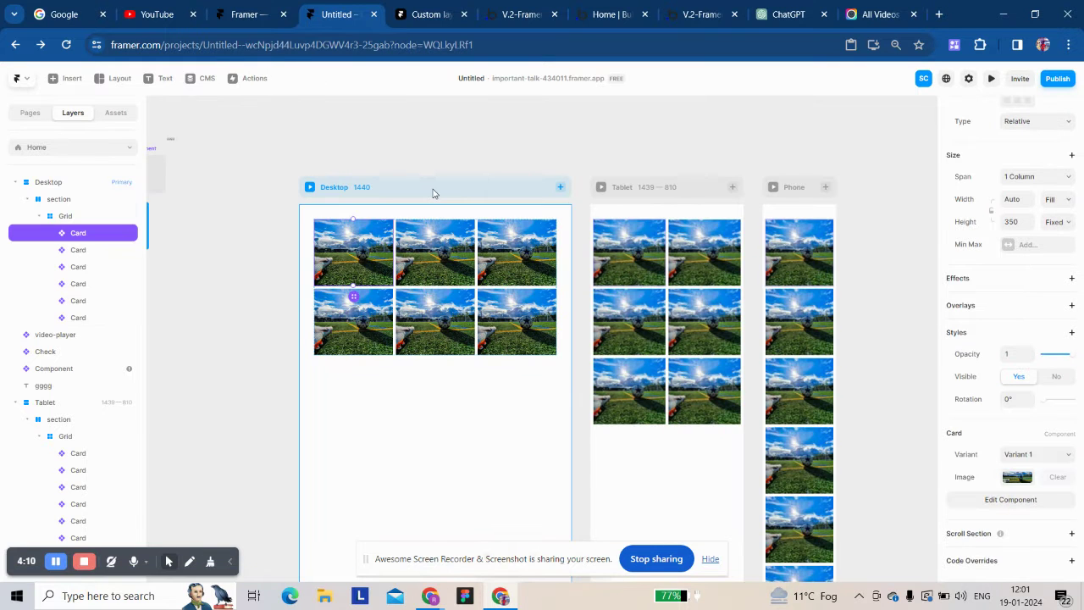
Step: Change the first desktop card's height from fixed 350 to Fit, then preview the page
click(433, 193)
click(372, 260)
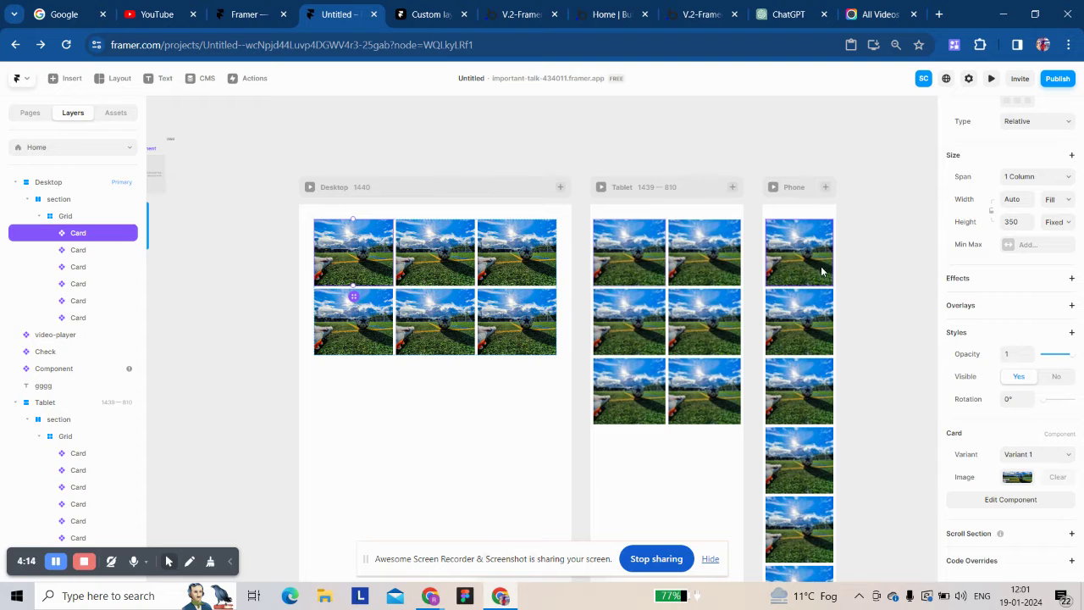
click(1059, 223)
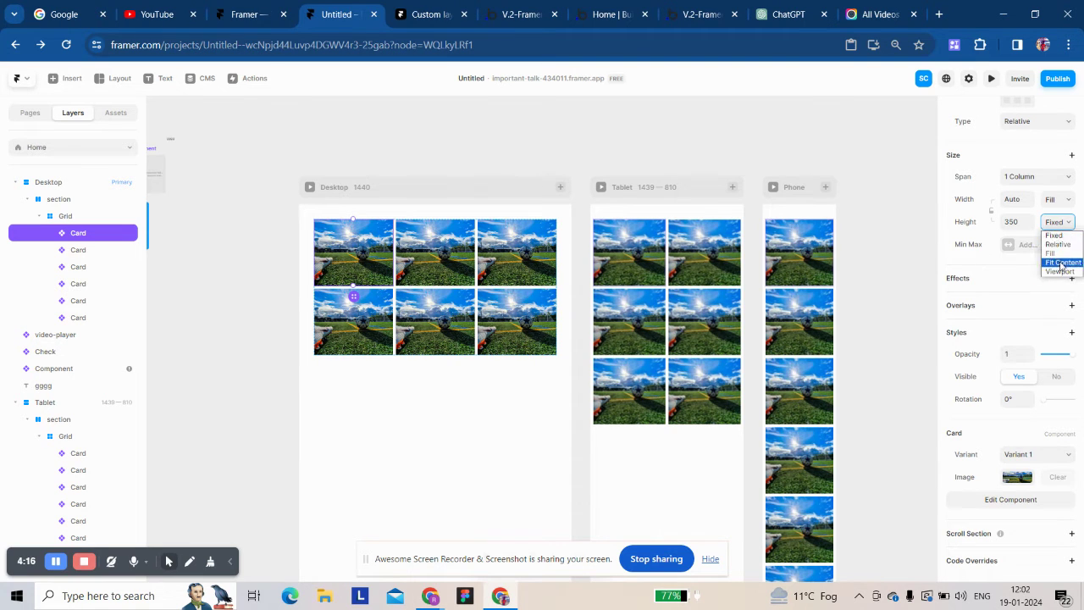
click(1059, 262)
click(500, 191)
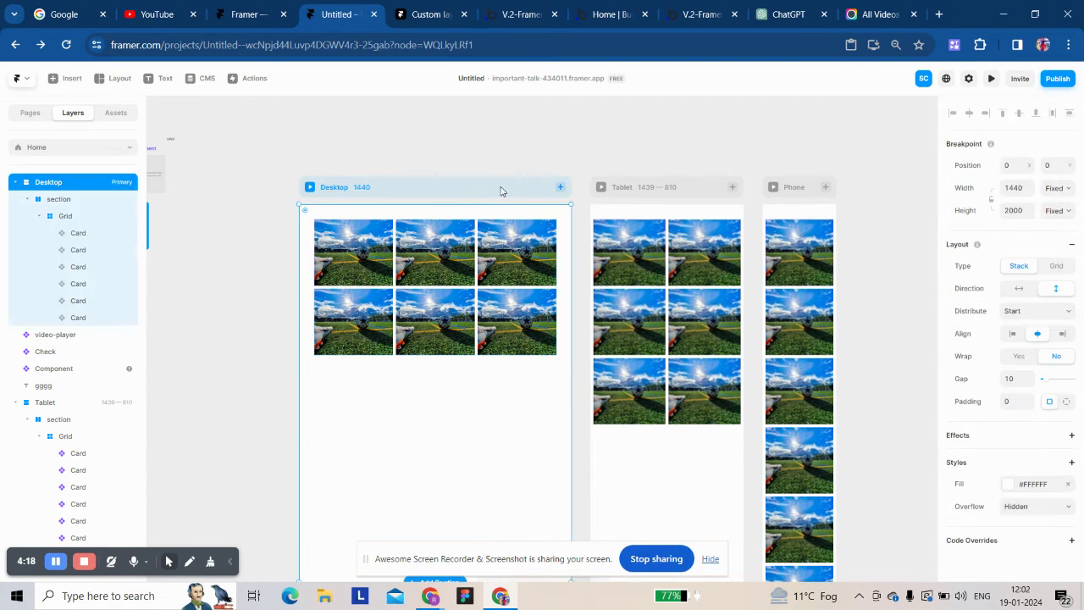
click(989, 79)
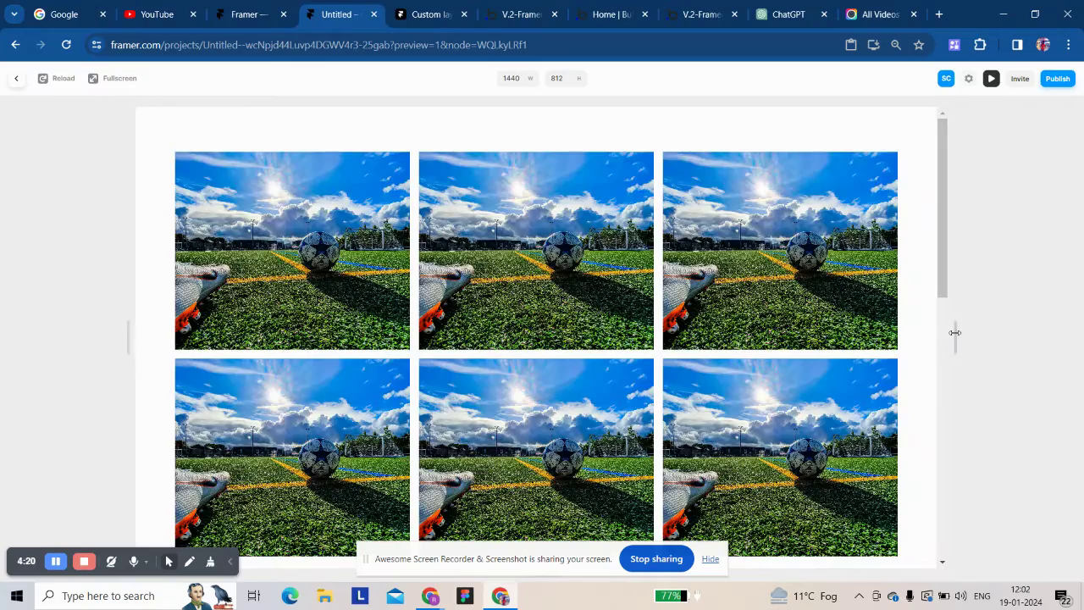
Step: Narrow the preview to about 498 wide and scroll through the single-column cards
mouse_move(952, 331)
mouse_down()
mouse_move(873, 342)
mouse_move(640, 315)
mouse_move(921, 321)
mouse_move(1000, 341)
mouse_move(689, 339)
mouse_up()
scroll(469, 411, down, 3)
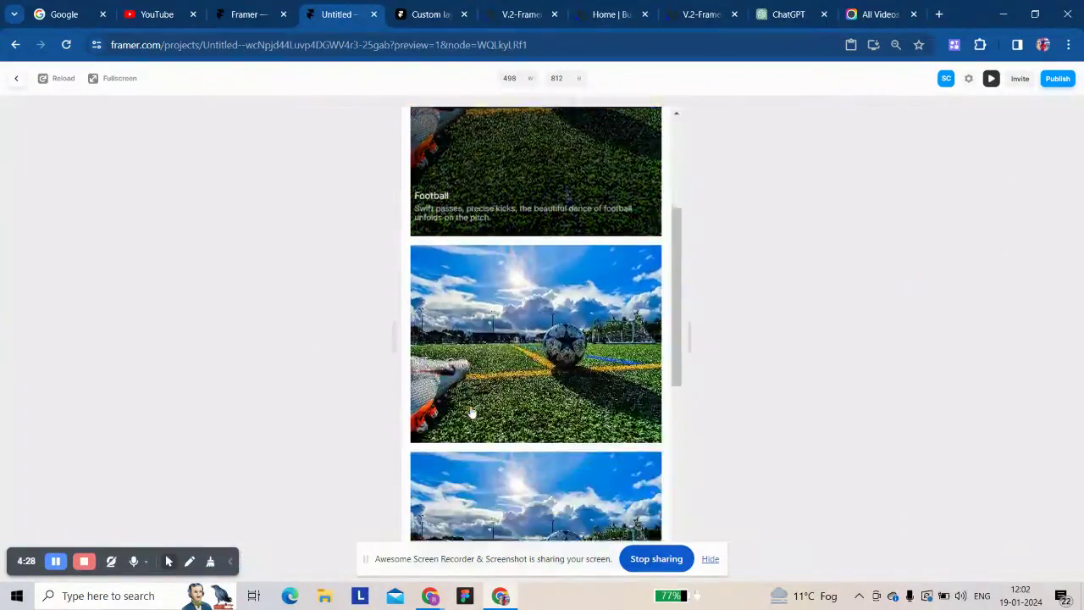
scroll(471, 412, down, 2)
scroll(471, 412, up, 2)
scroll(491, 358, up, 2)
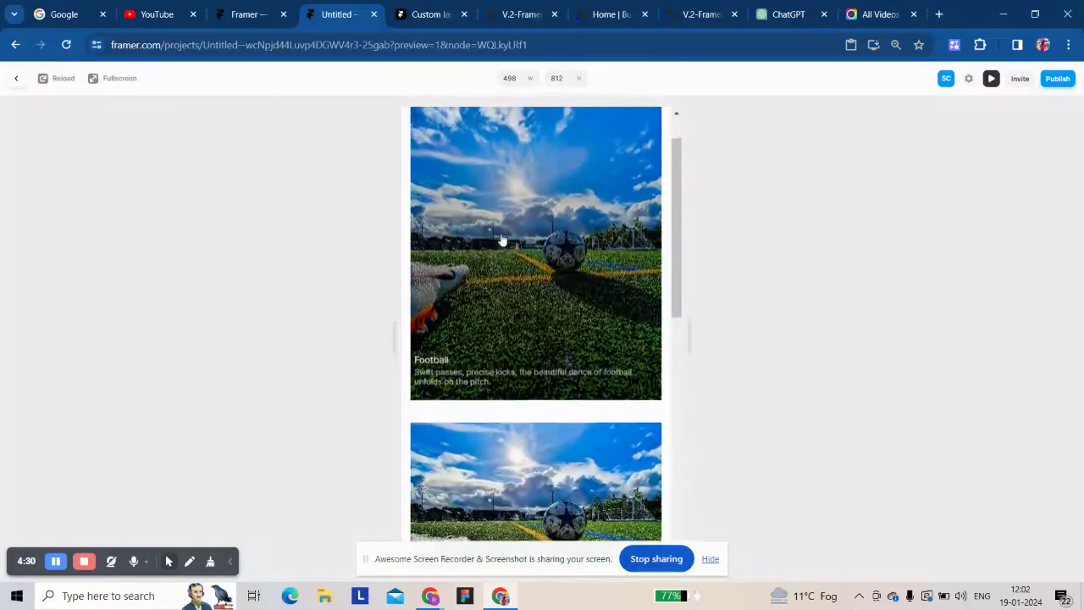
scroll(508, 300, up, 1)
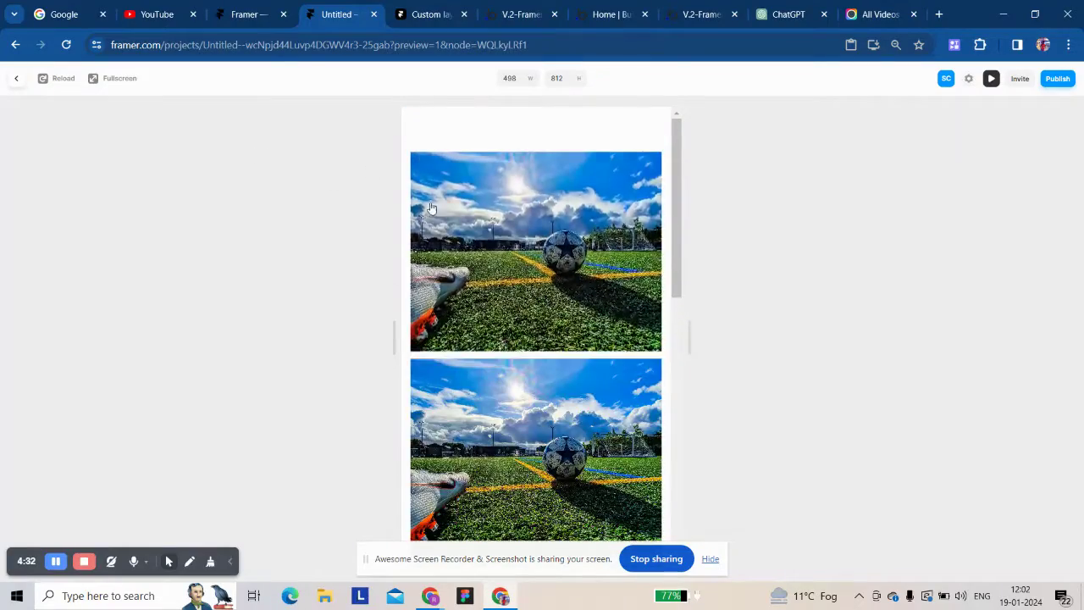
Step: Reopen the preview at 1440 wide and check how the card grid reflows
click(14, 80)
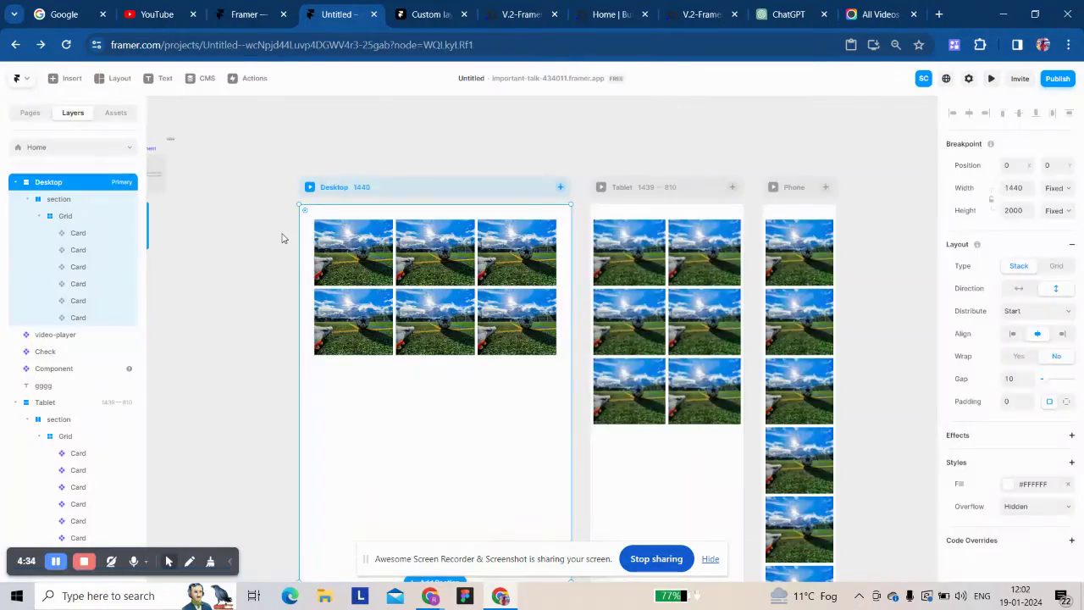
click(354, 264)
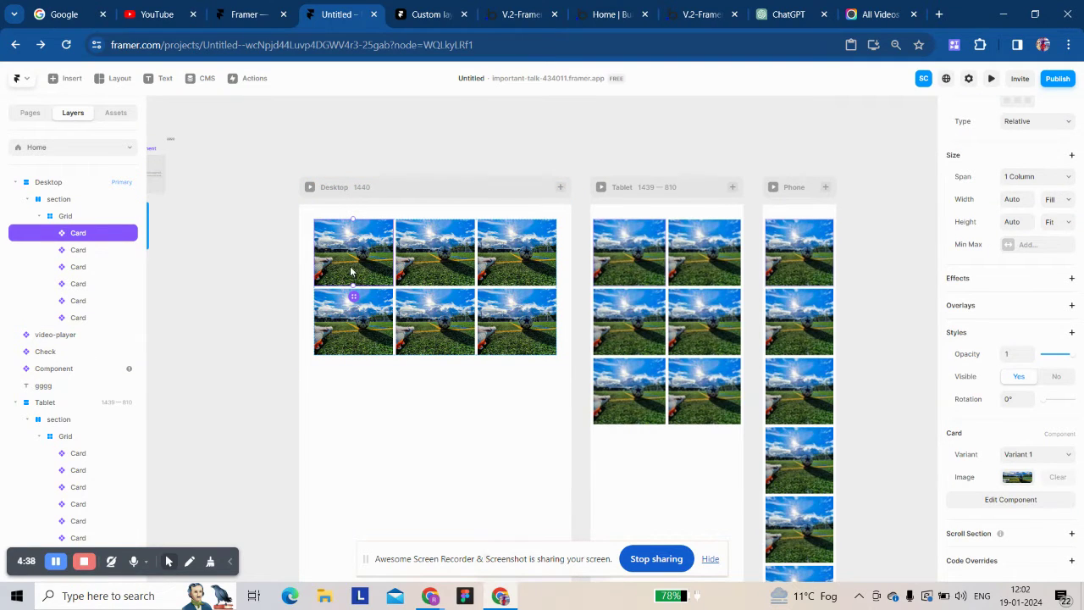
scroll(542, 339, up, 2)
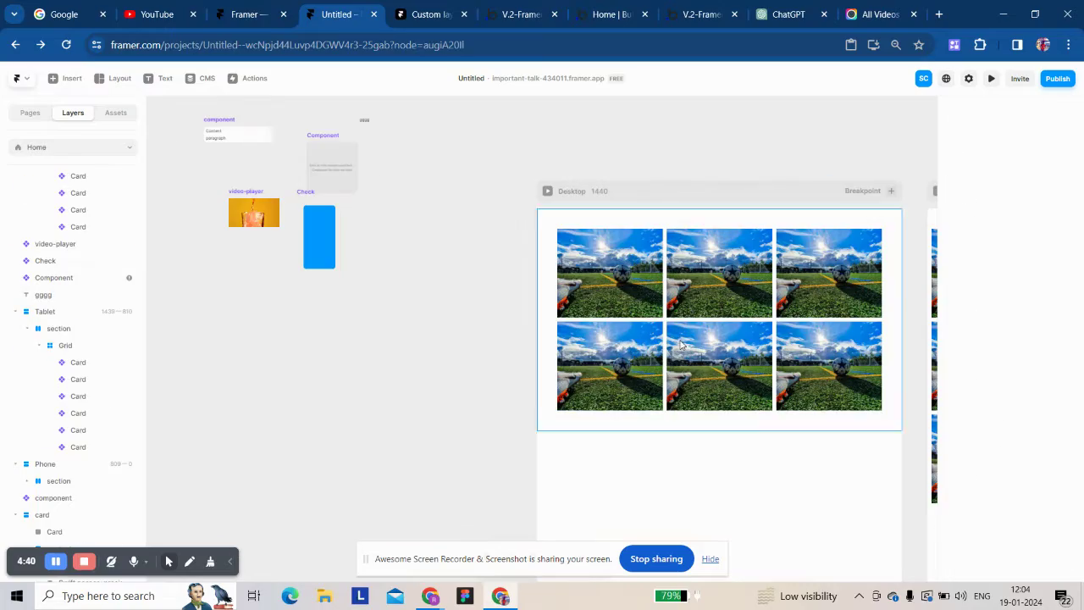
click(729, 195)
click(993, 79)
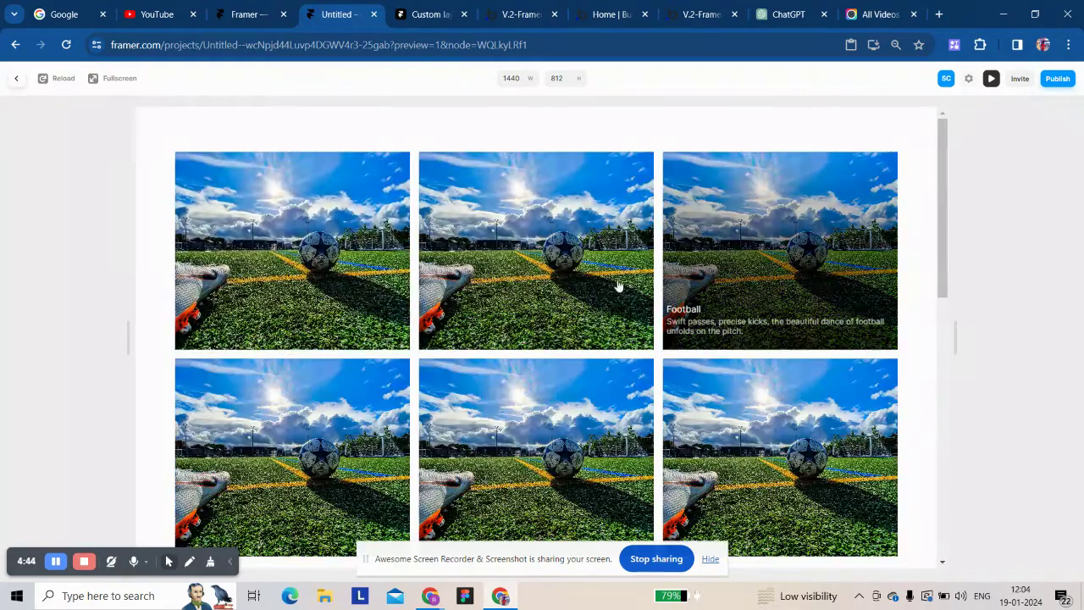
scroll(745, 271, down, 3)
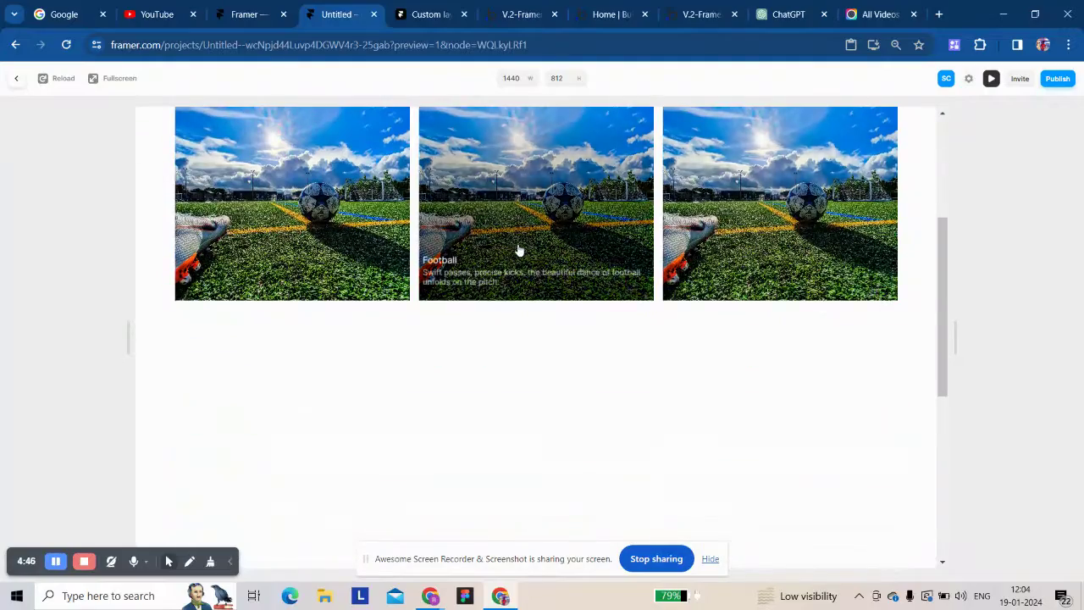
scroll(518, 250, up, 3)
drag(955, 334, 953, 335)
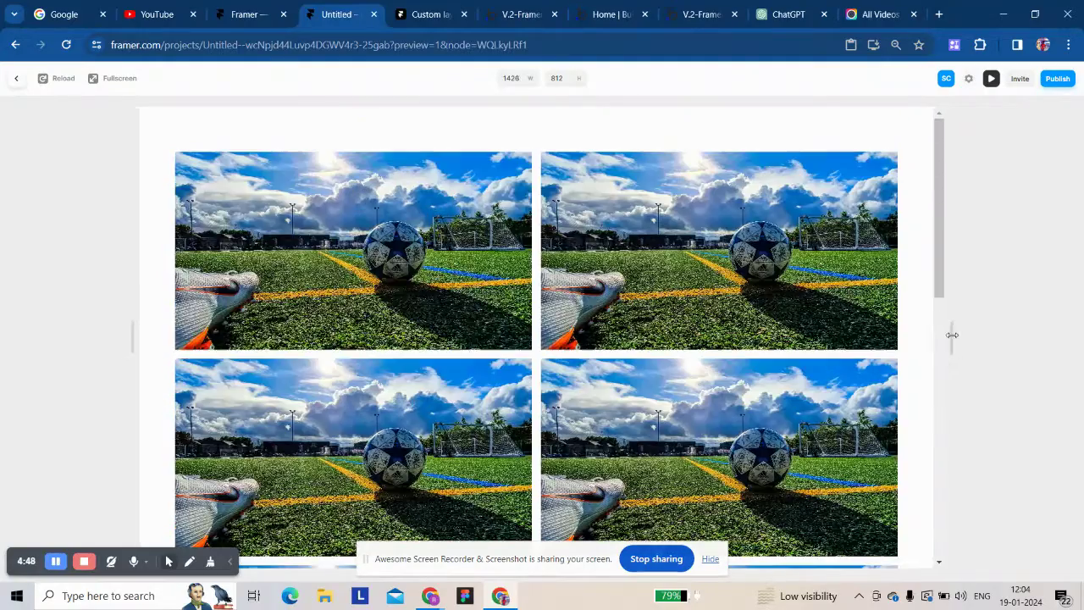
click(16, 78)
Step: Undo a card deletion so the Desktop grid shows all six cards again
click(596, 279)
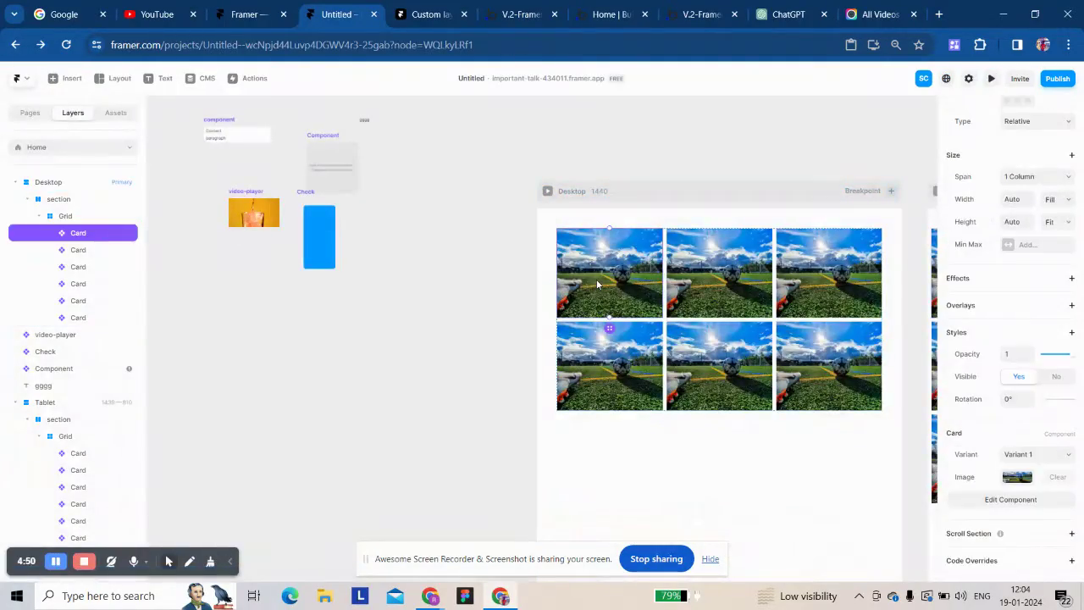
key(Delete)
click(625, 288)
key(ctrl+z)
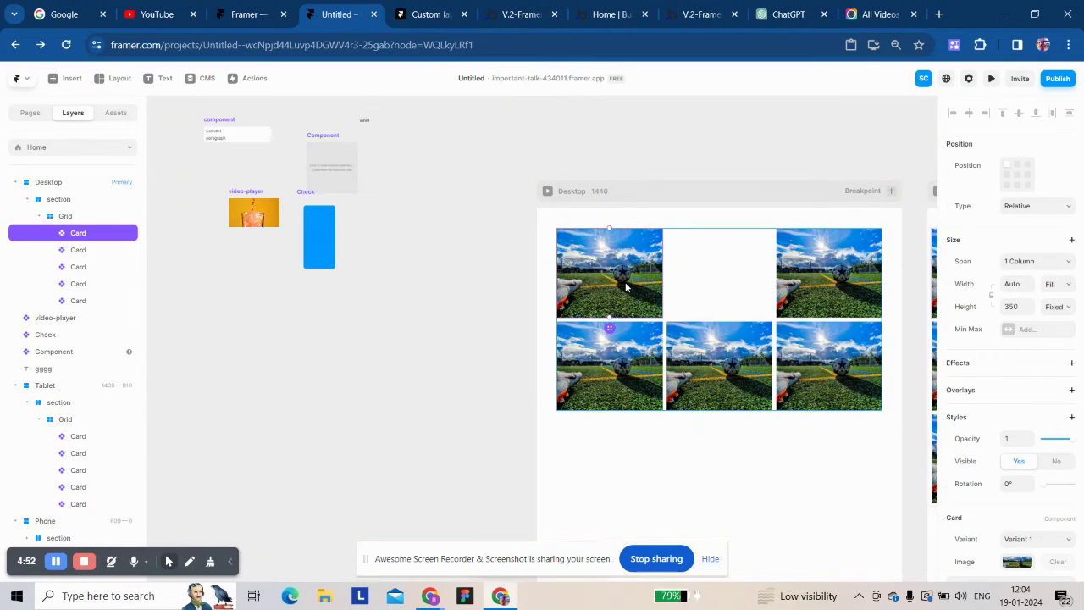
click(717, 190)
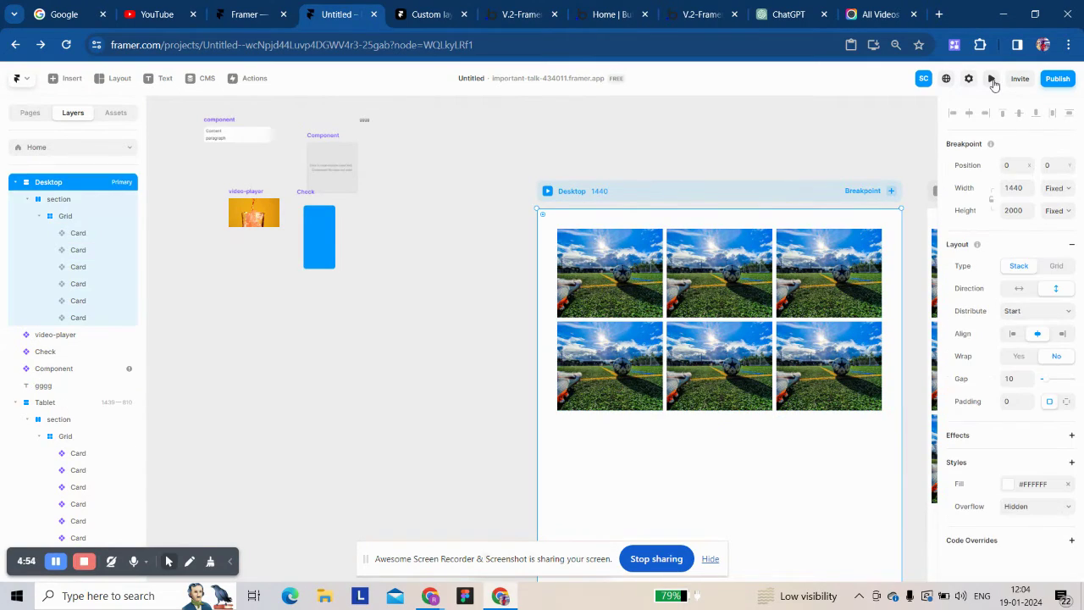
click(992, 78)
scroll(757, 302, down, 2)
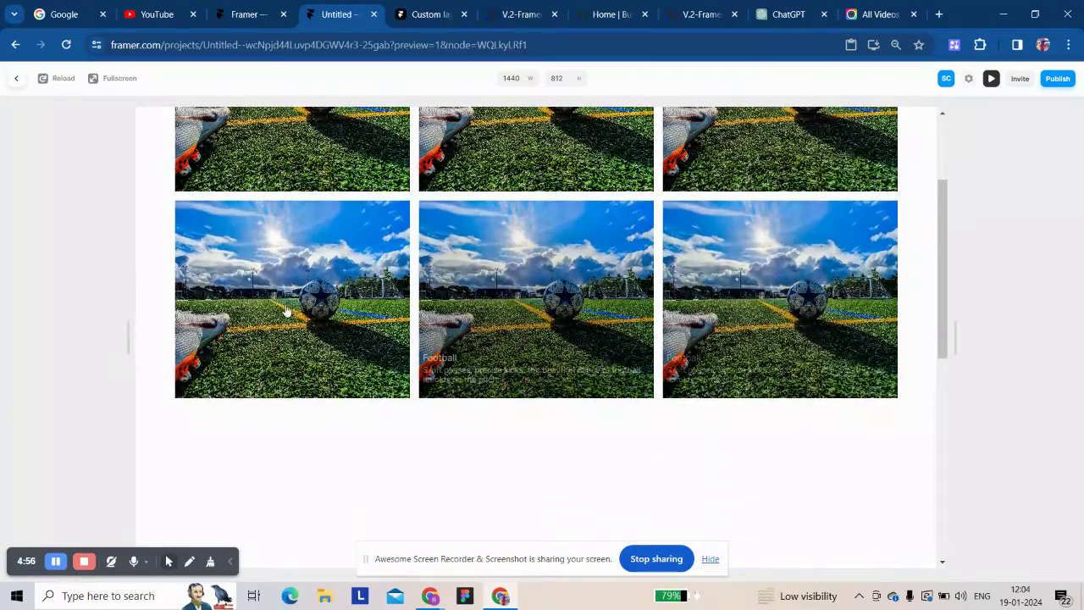
scroll(920, 363, up, 3)
drag(952, 339, 663, 334)
scroll(576, 308, down, 2)
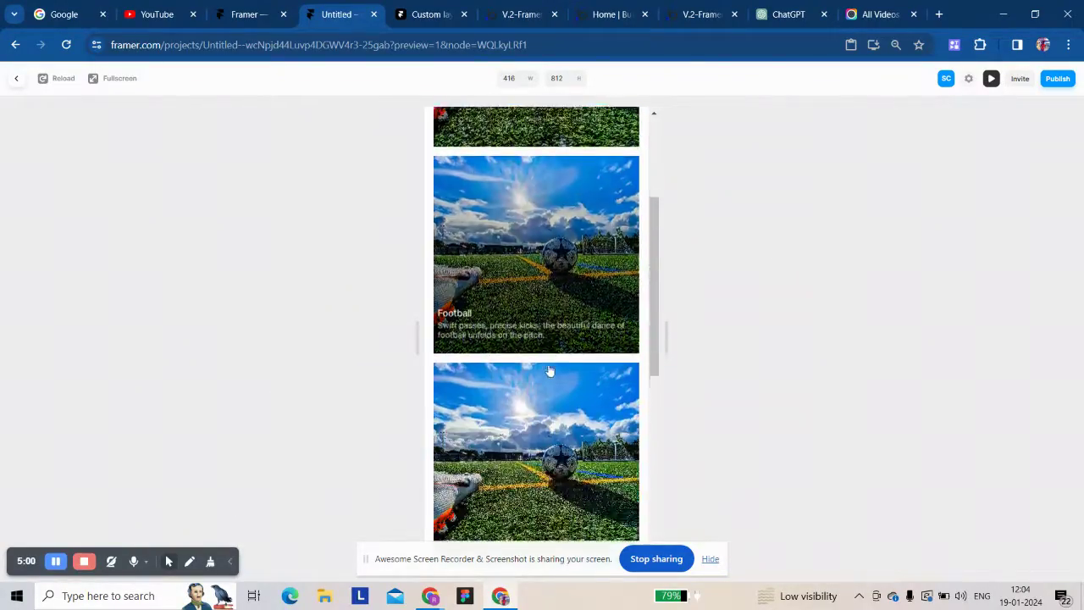
scroll(549, 371, down, 3)
scroll(531, 411, down, 2)
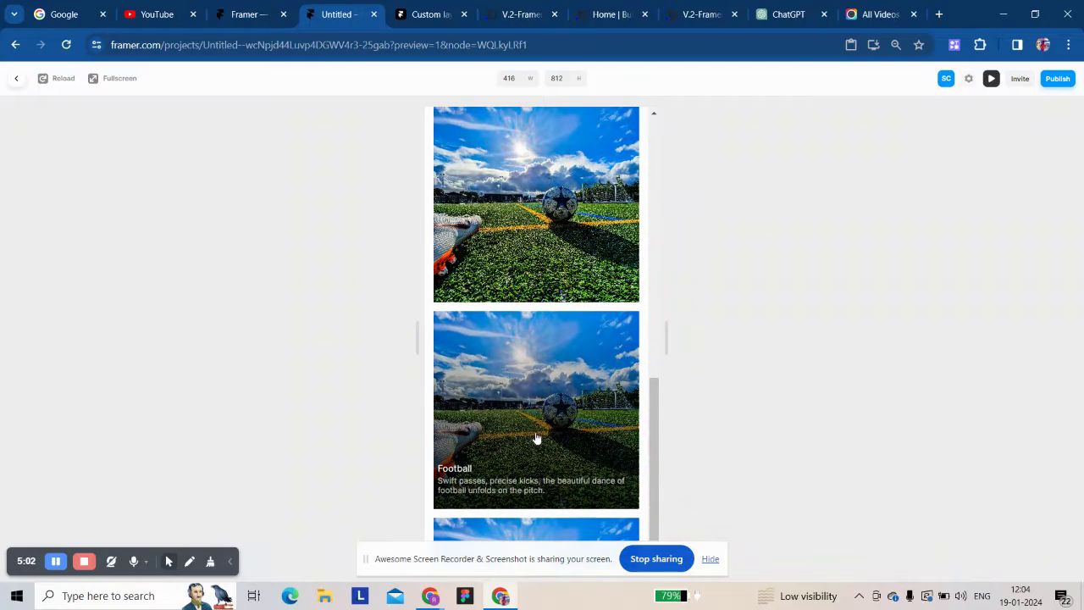
scroll(526, 477, up, 3)
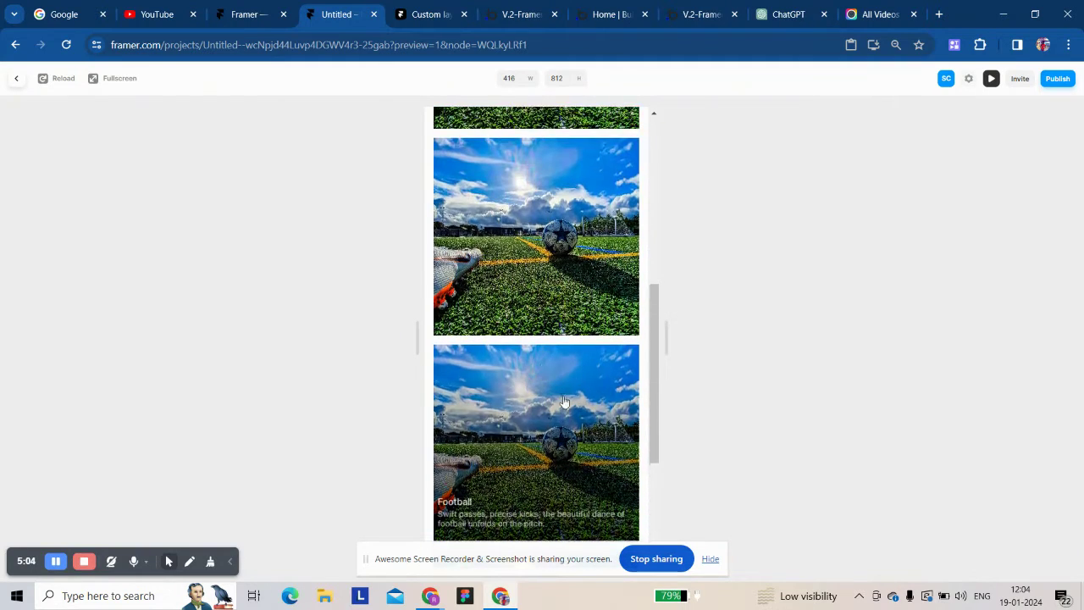
click(711, 560)
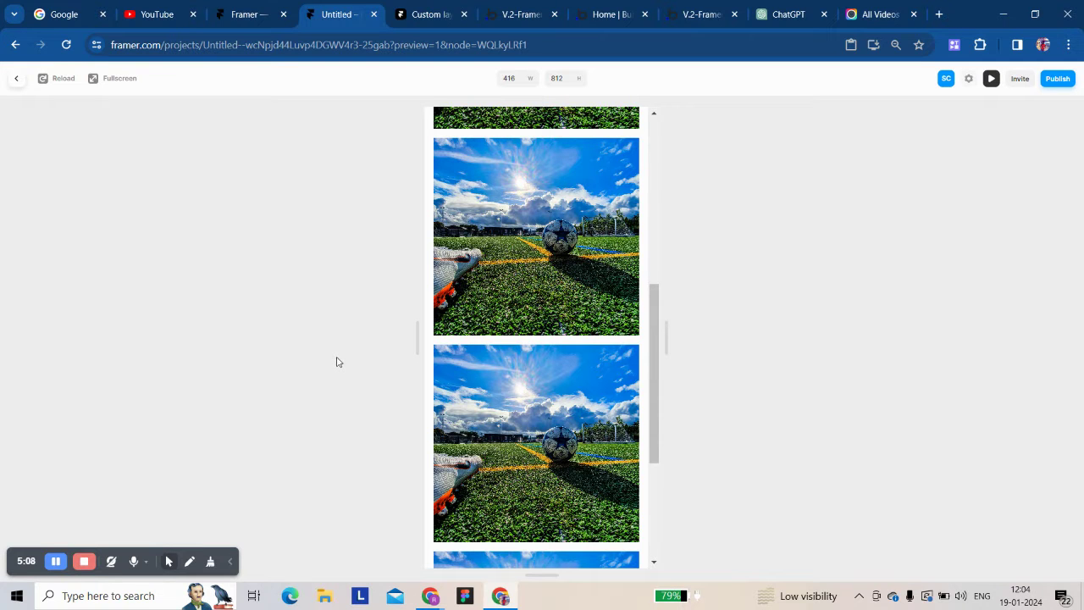
scroll(534, 271, down, 2)
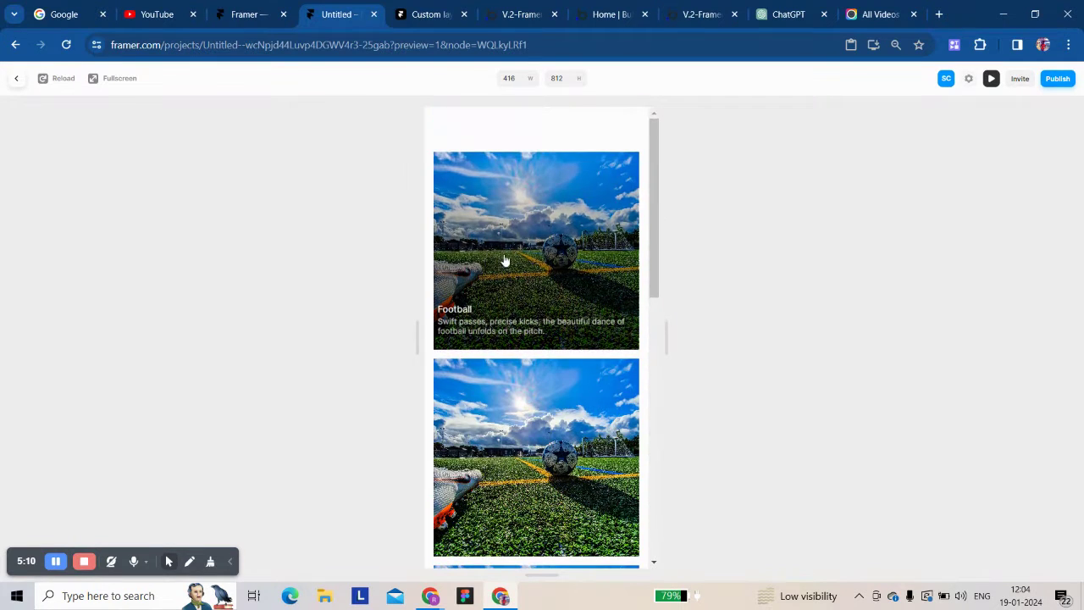
scroll(545, 253, down, 2)
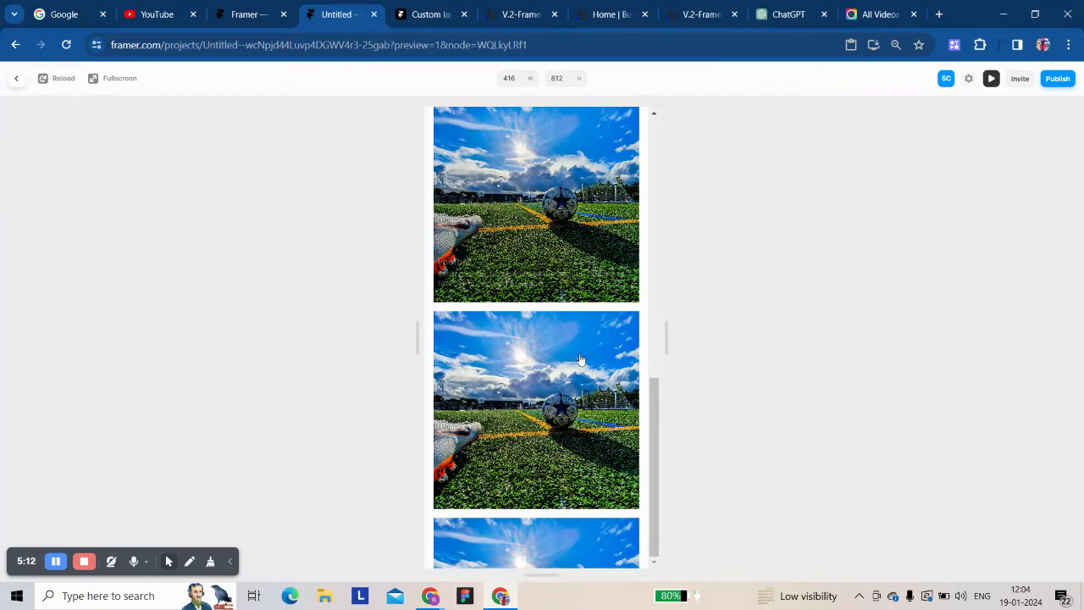
click(15, 78)
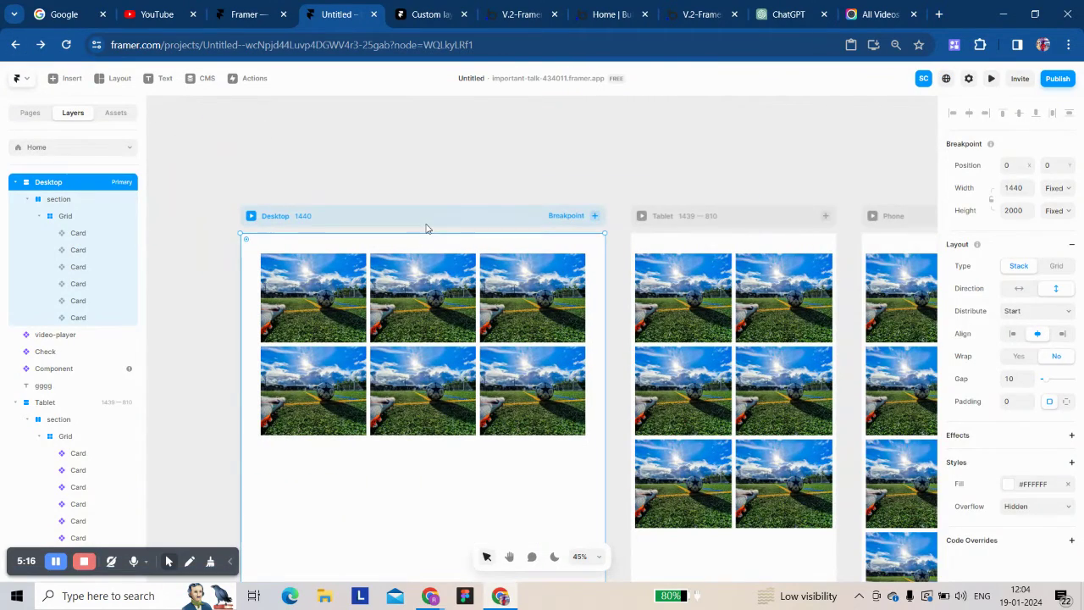
Step: Change the Phone breakpoint's height from fixed 2000 to Fit content
click(928, 219)
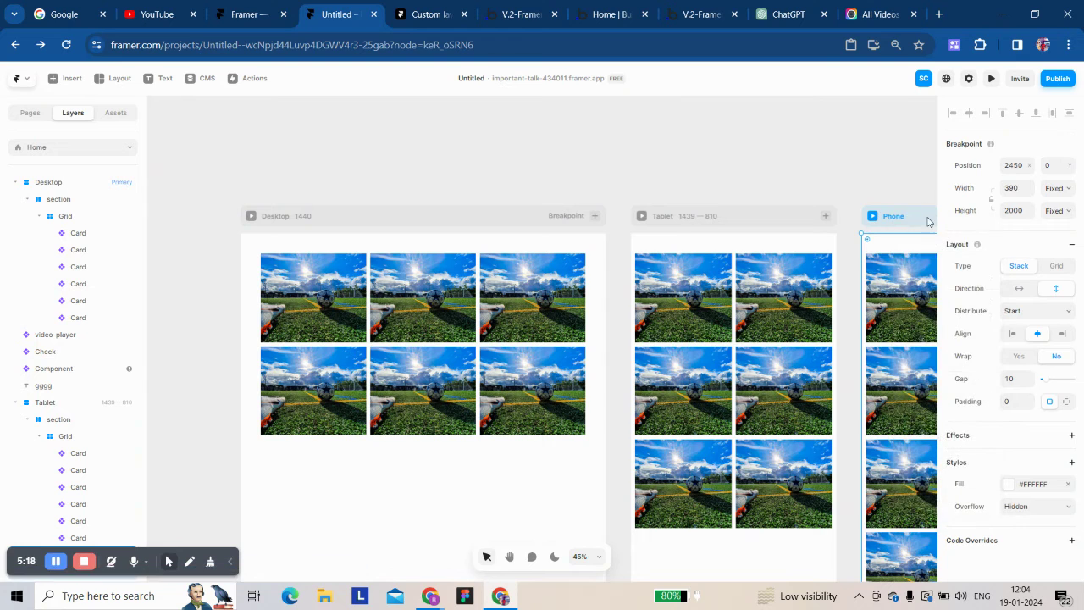
click(1069, 213)
click(1071, 251)
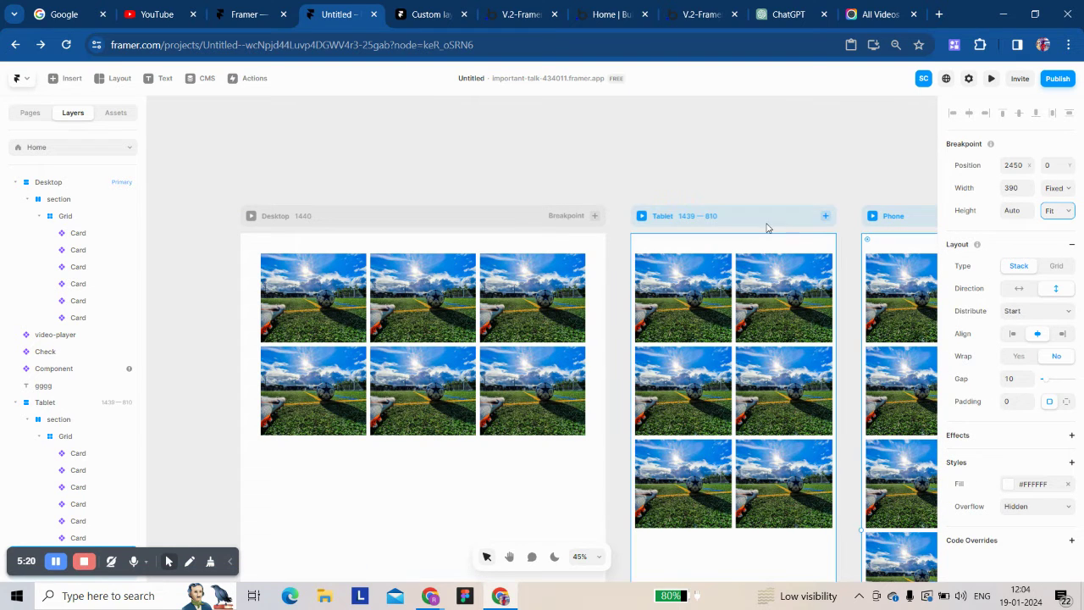
Step: Preview the page at 740 and 320 widths to check the card reflow, then return to editing
click(462, 222)
click(991, 78)
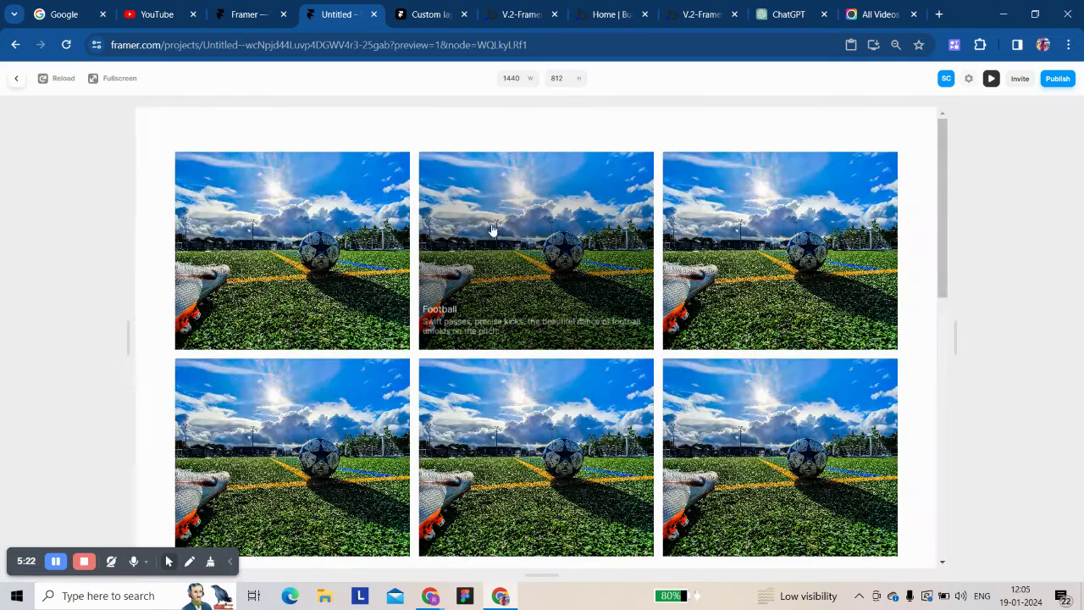
scroll(863, 342, down, 1)
drag(954, 339, 608, 319)
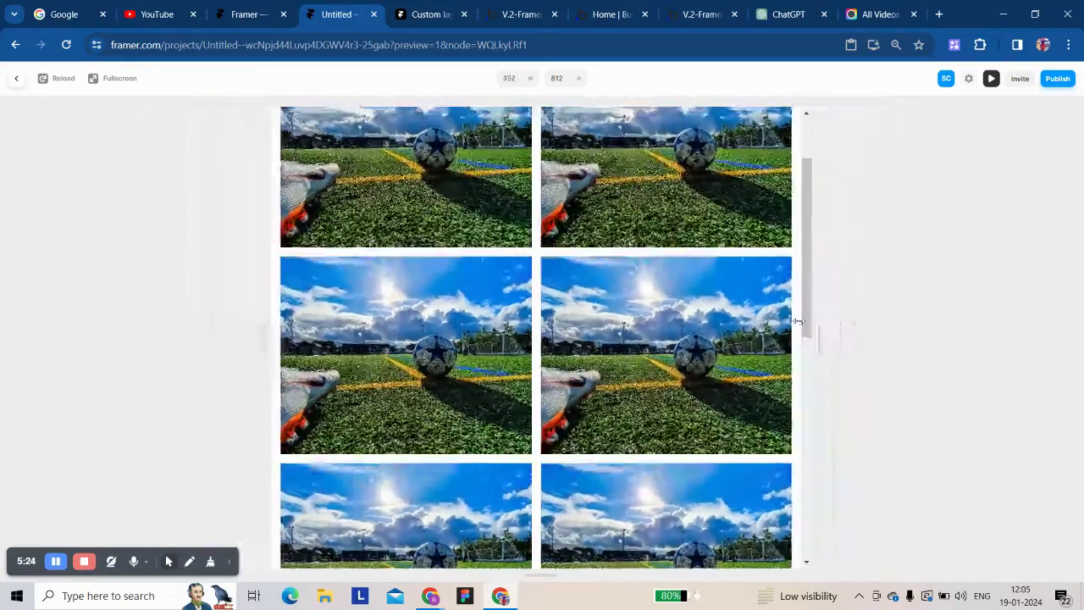
scroll(609, 319, down, 5)
scroll(585, 315, down, 4)
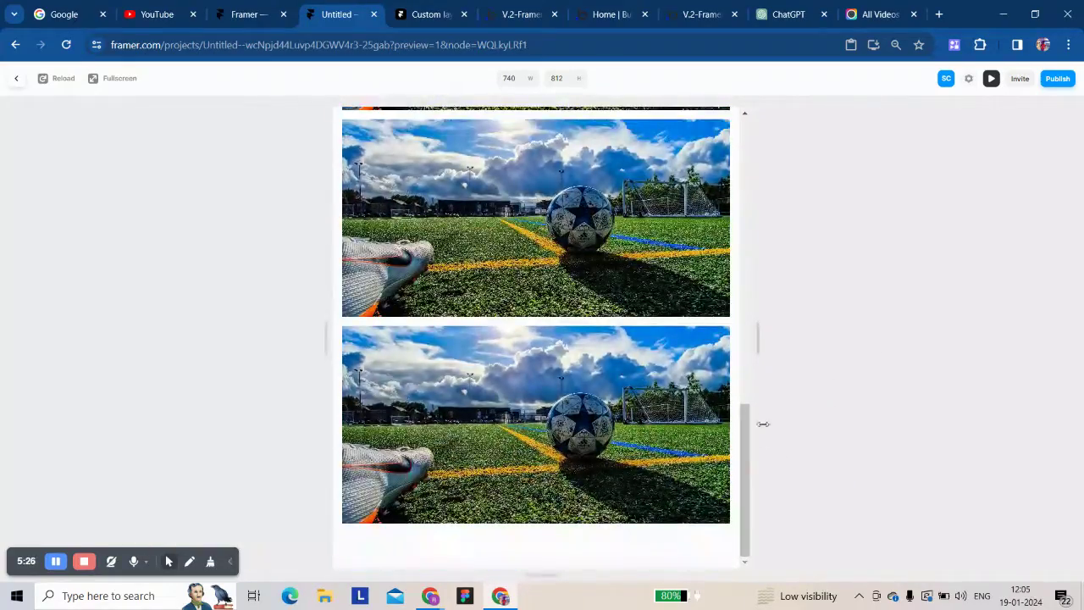
drag(756, 340, 639, 339)
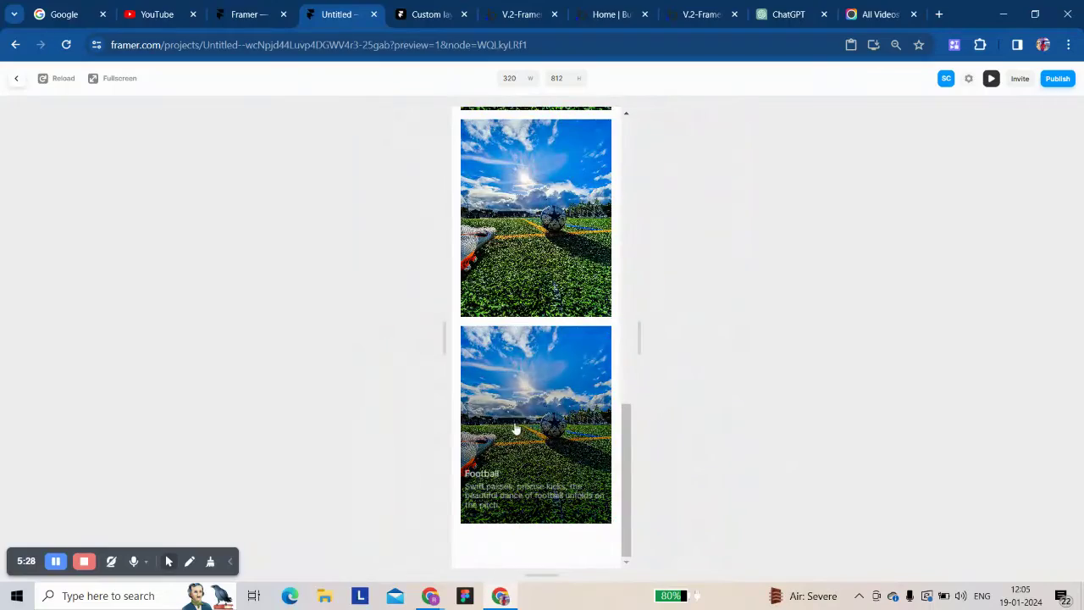
scroll(533, 322, up, 2)
scroll(533, 322, up, 3)
scroll(521, 382, down, 5)
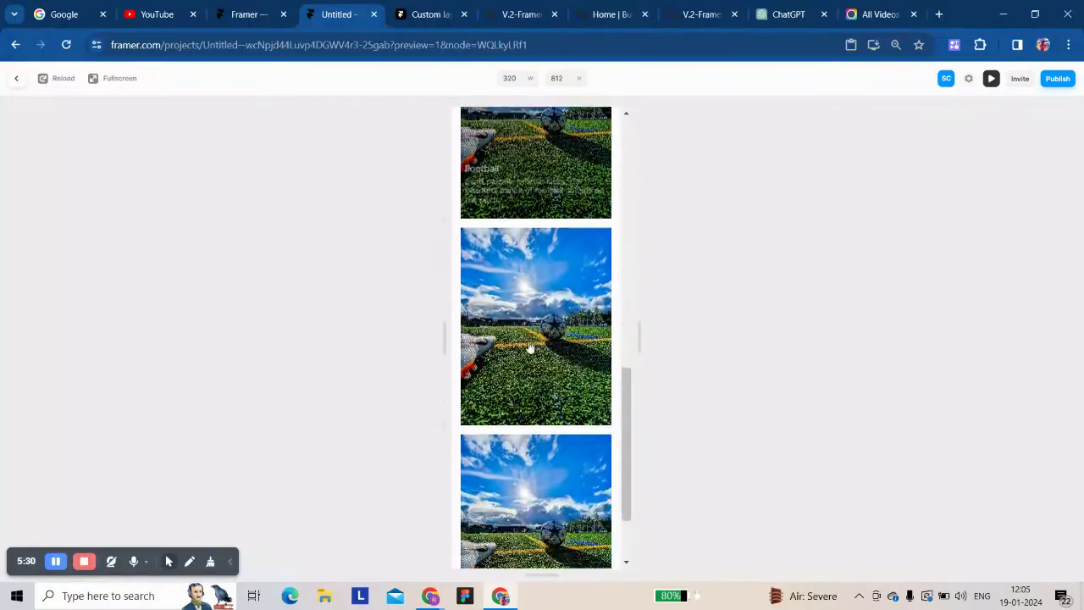
scroll(514, 444, down, 4)
click(19, 81)
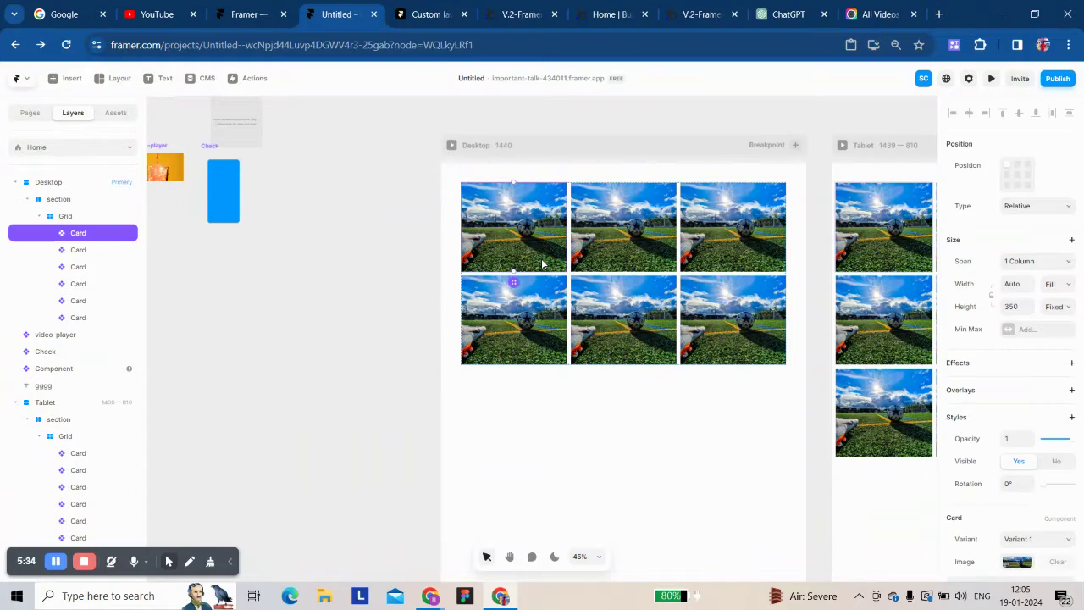
Step: Delete all six football cards from the Desktop grid
key(Delete)
key(Delete)
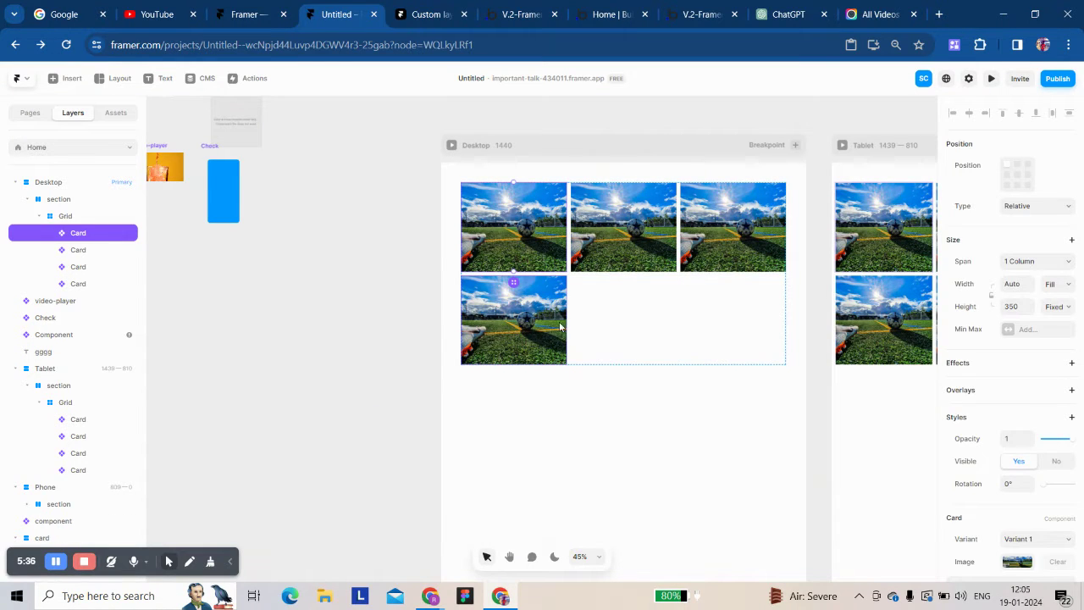
click(559, 305)
key(Delete)
click(627, 244)
key(Delete)
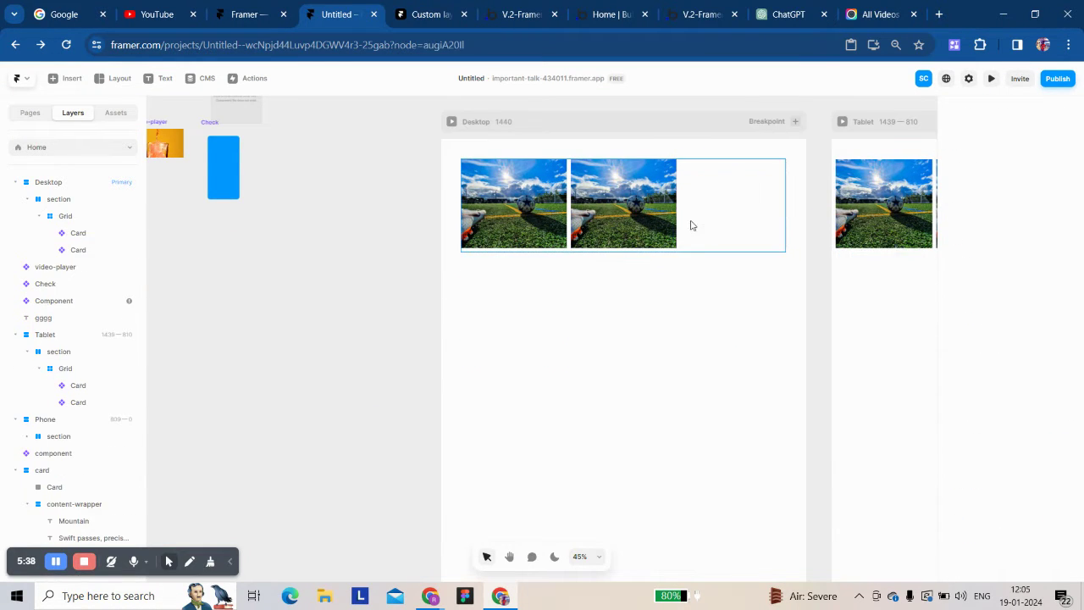
click(626, 222)
key(Delete)
click(500, 211)
key(Delete)
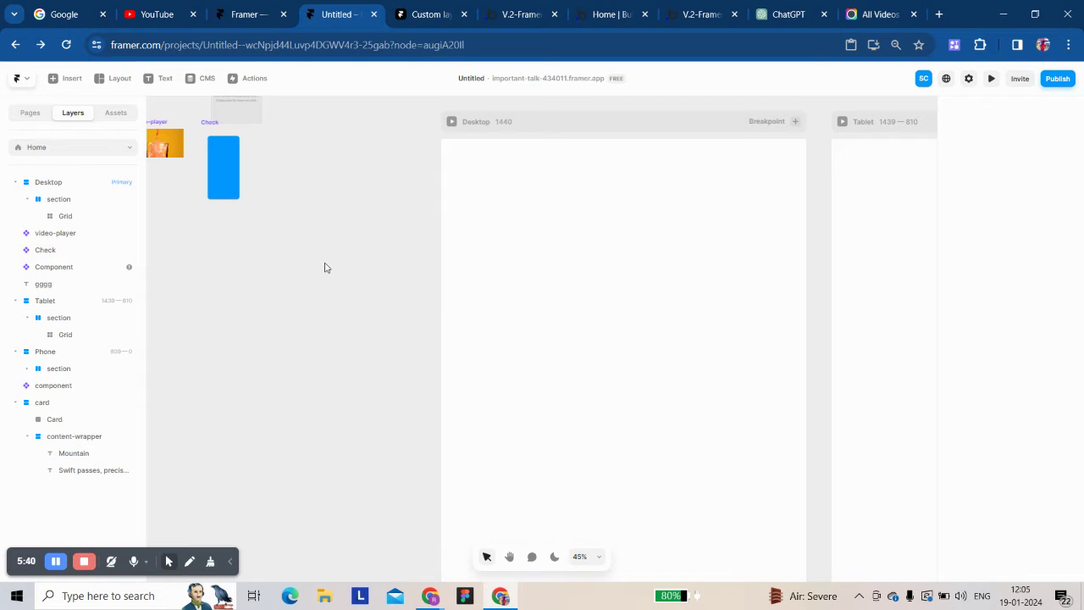
Step: Move the standalone Mountain card into the Desktop frame
scroll(325, 268, left, 5)
click(238, 252)
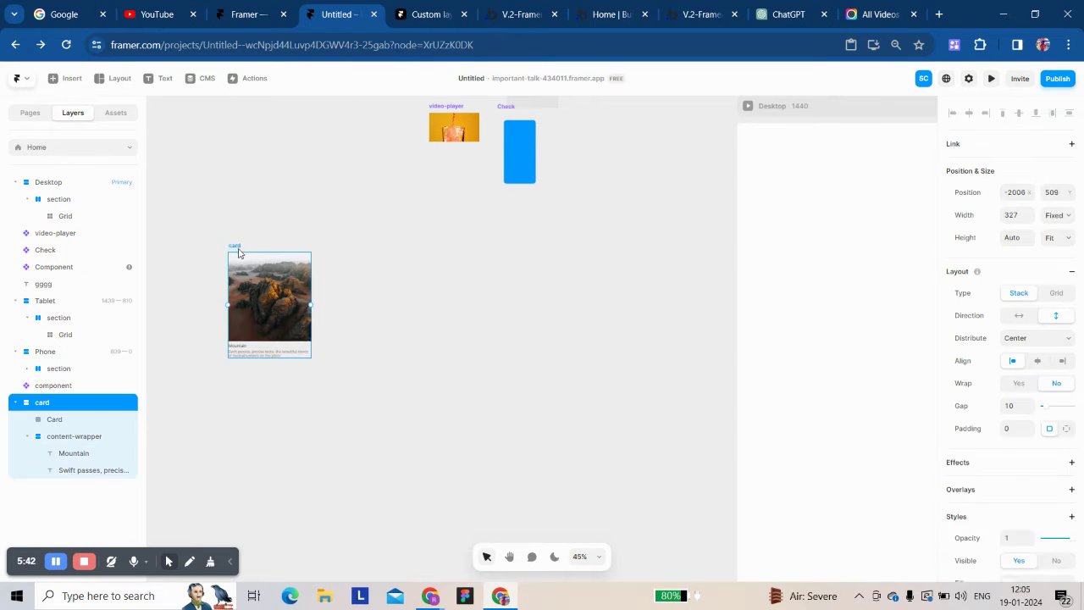
drag(238, 253, 669, 291)
Step: Nest the Mountain card inside the Grid and set its width to Fill
click(26, 233)
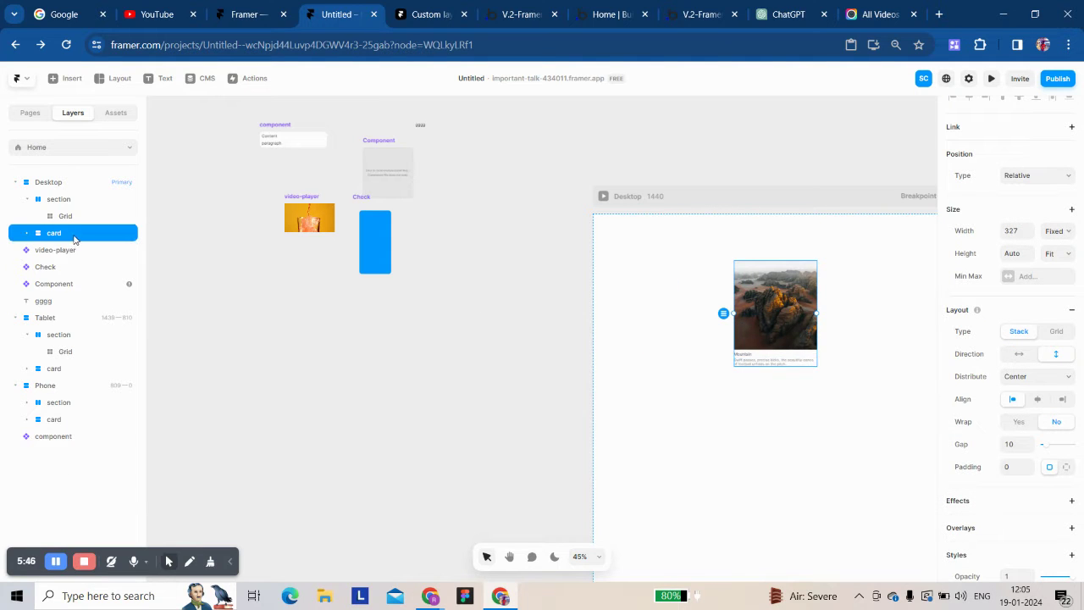
drag(90, 224, 98, 218)
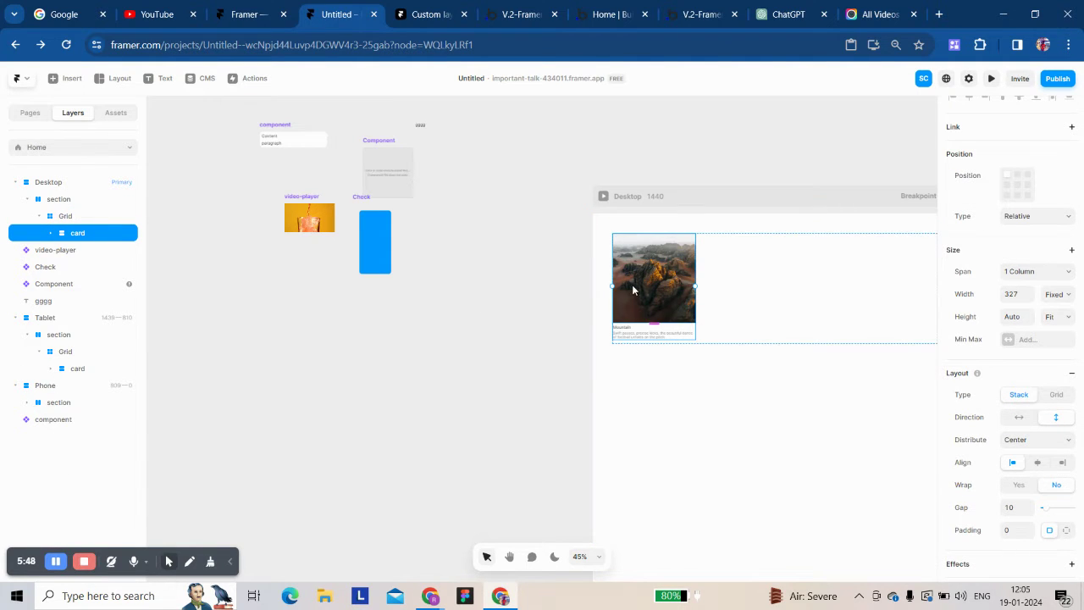
click(1057, 294)
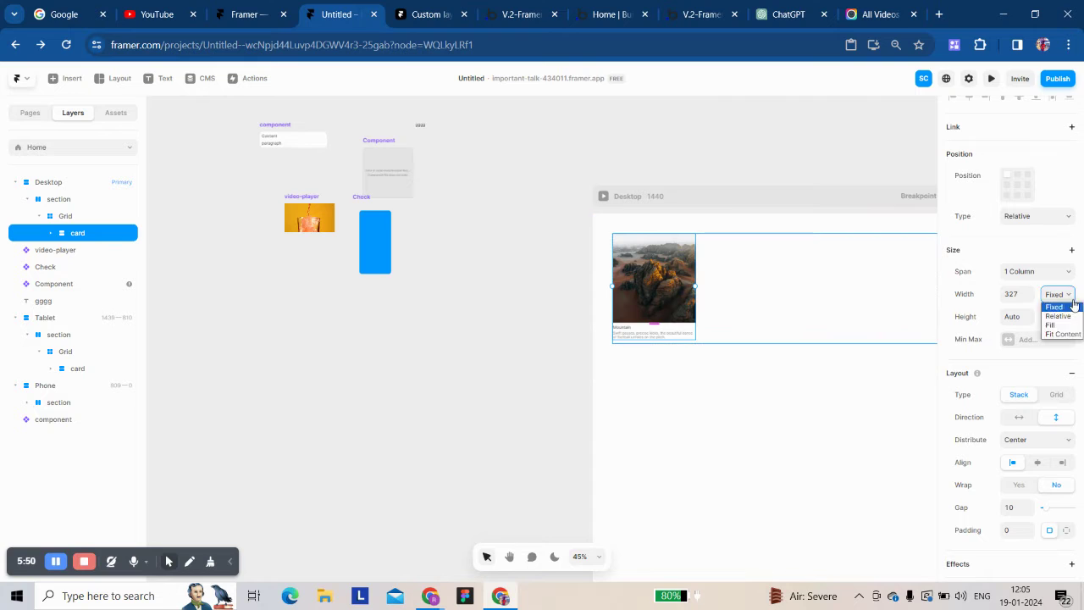
click(1059, 325)
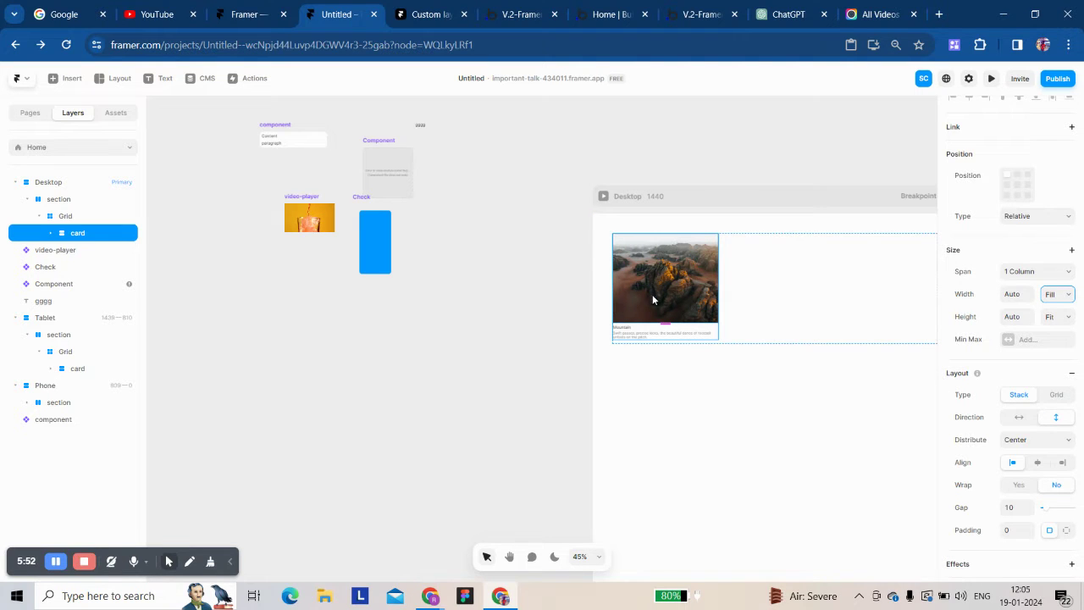
Step: Set the card's inner image height to Fill and review the card's height setting
double_click(652, 297)
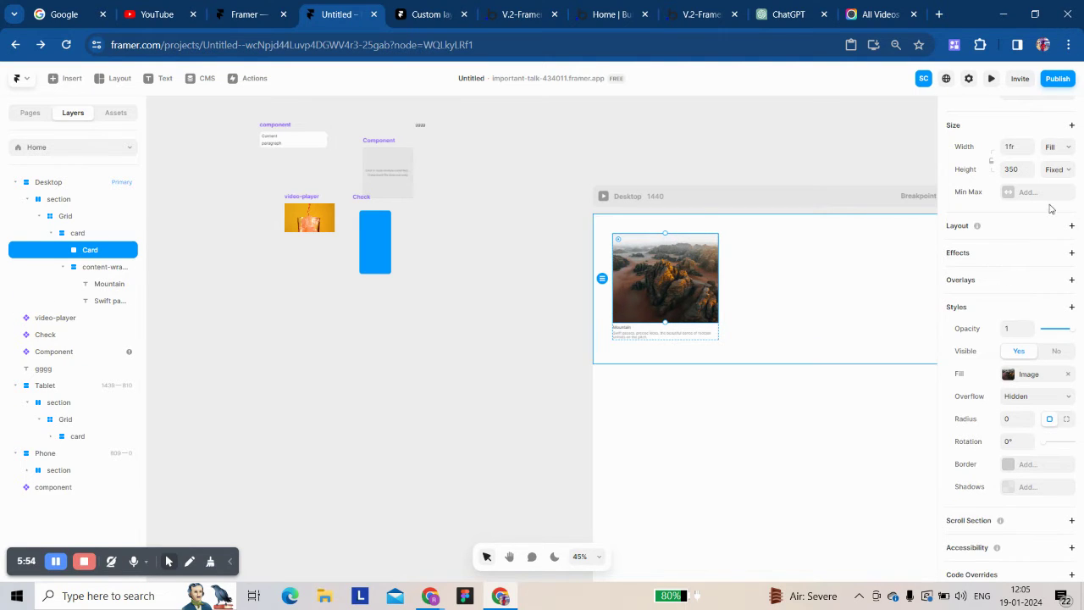
click(1054, 169)
click(1058, 201)
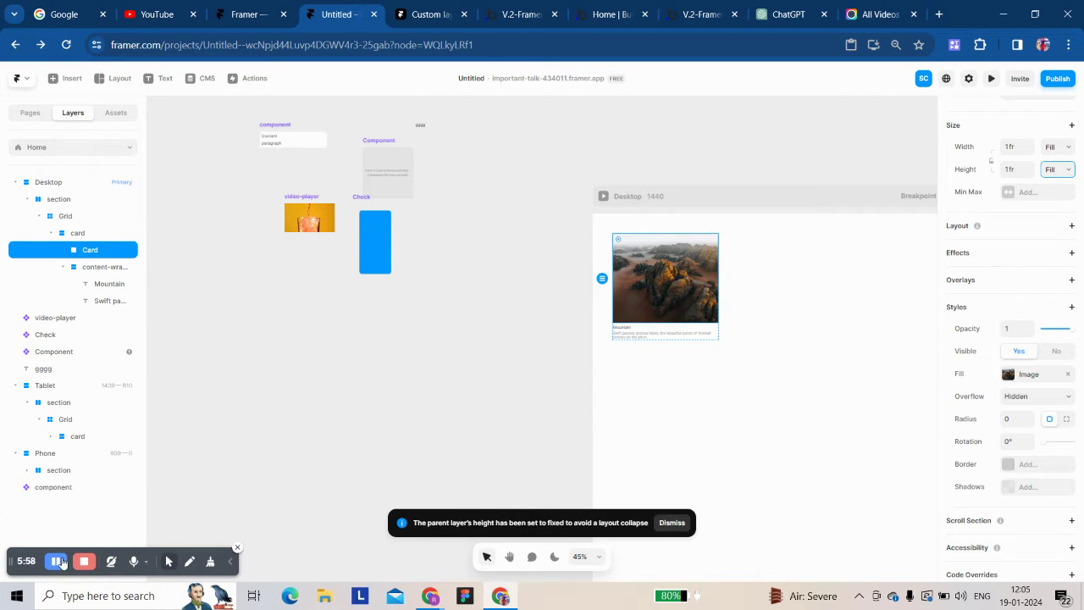
click(77, 233)
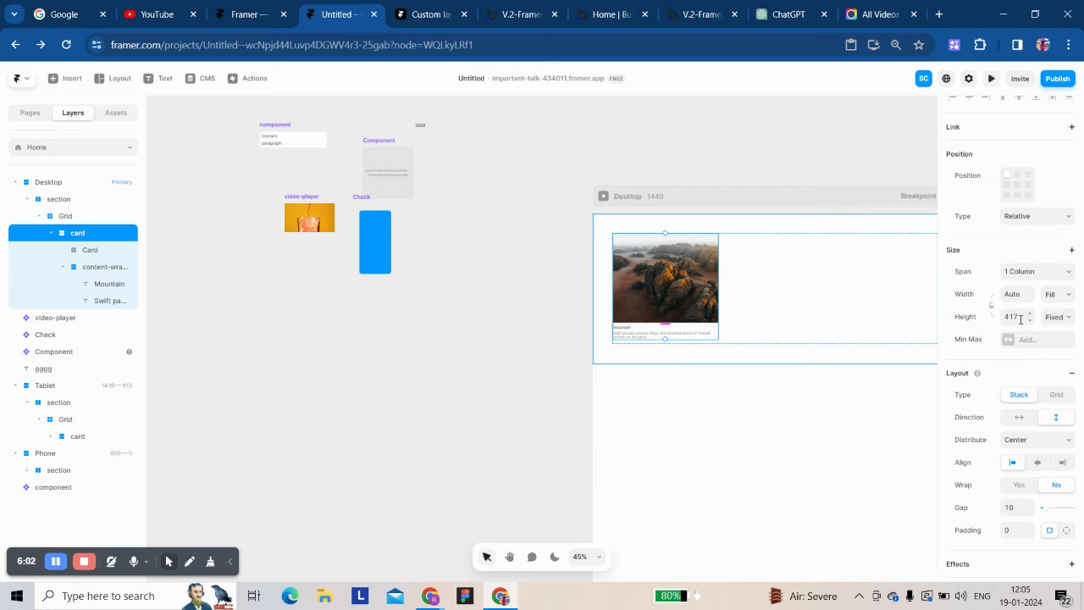
click(1055, 318)
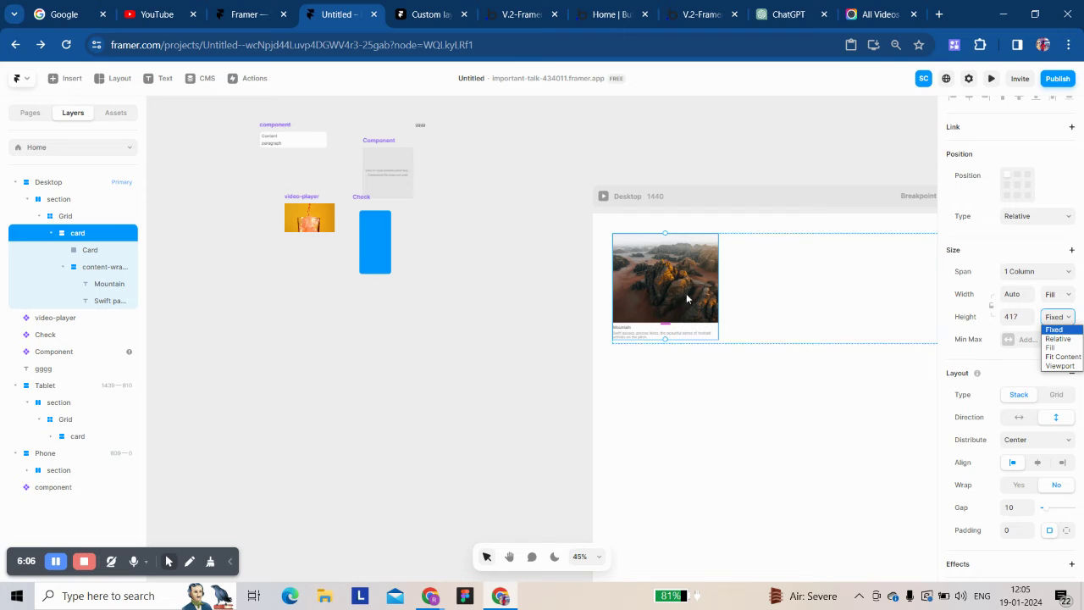
click(68, 217)
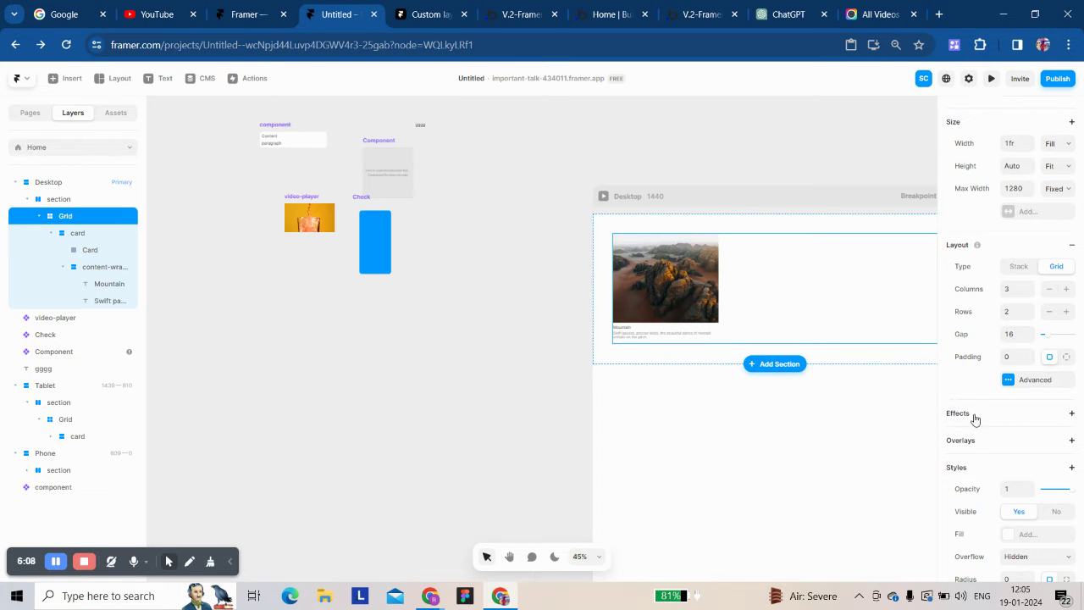
Step: Keep grid row height at Fit Content in Advanced Layout, then check the image's fixed 350 height
click(1009, 380)
click(870, 461)
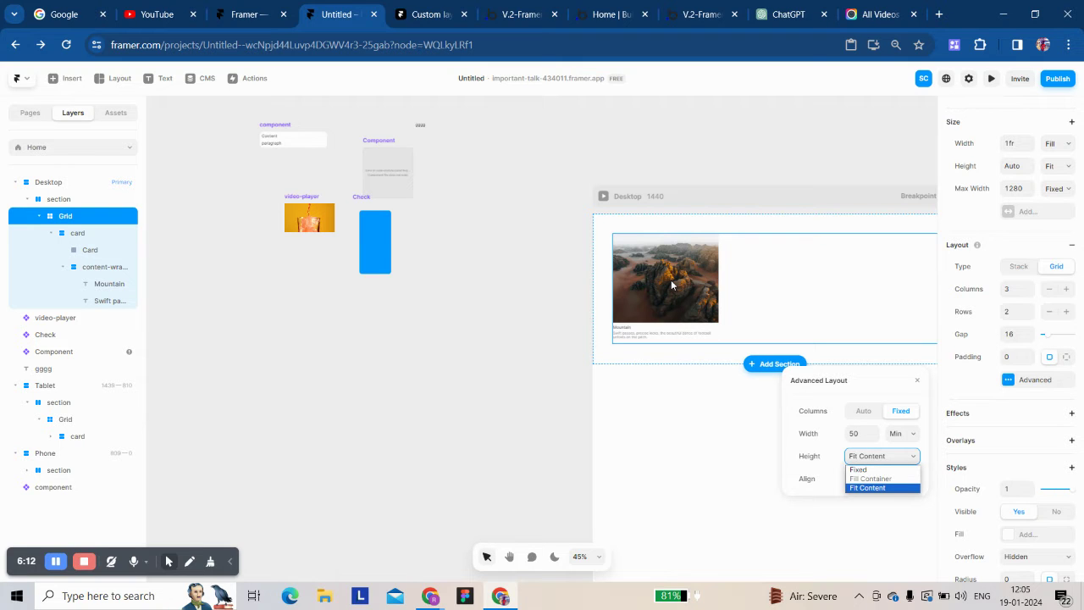
key(Escape)
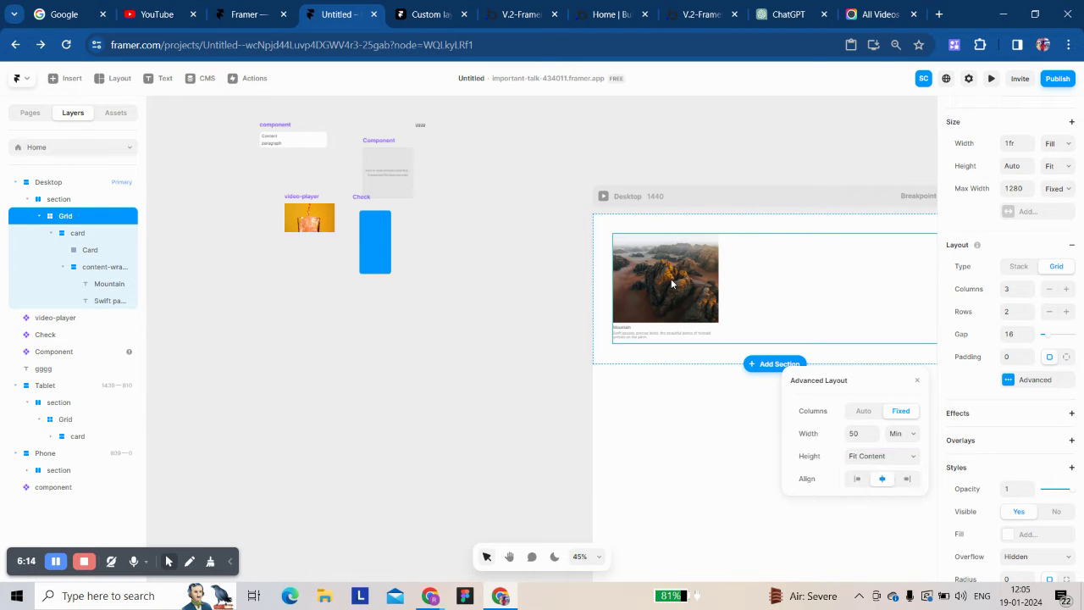
click(858, 462)
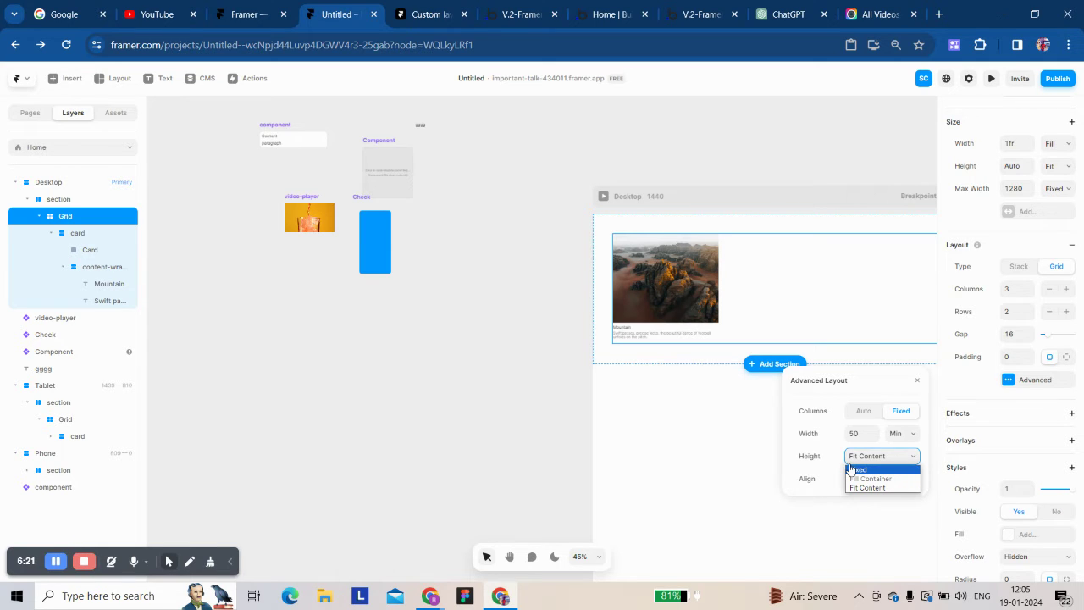
click(820, 458)
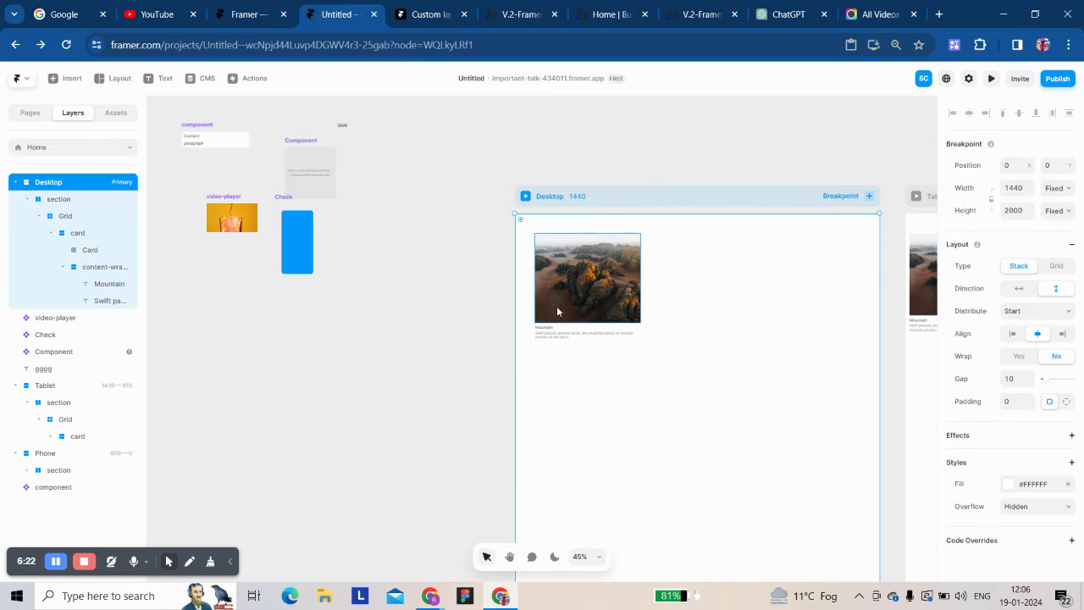
click(559, 310)
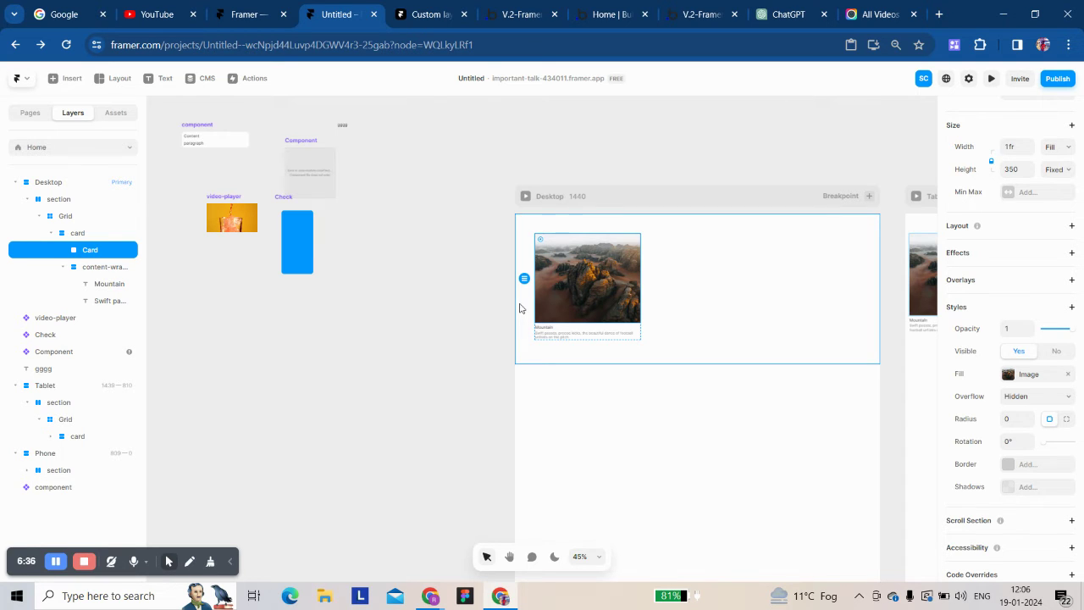
click(105, 236)
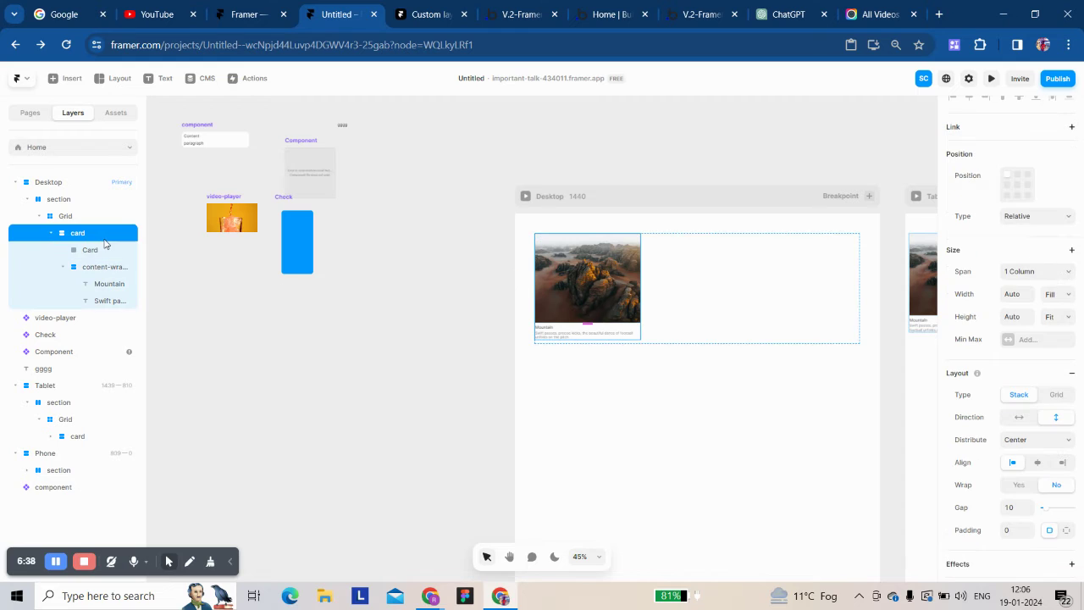
click(89, 218)
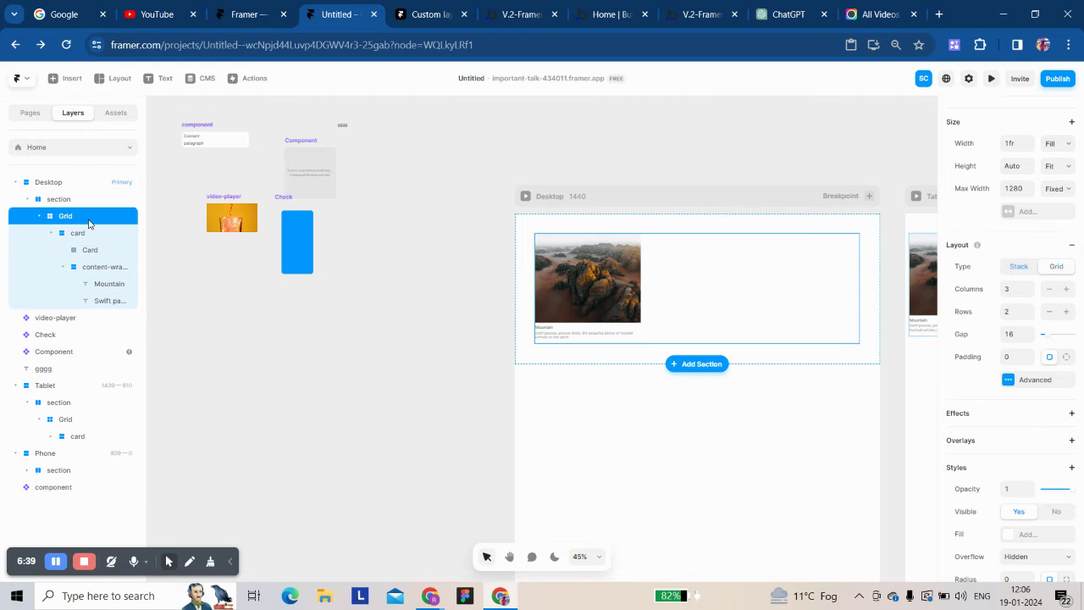
click(1012, 386)
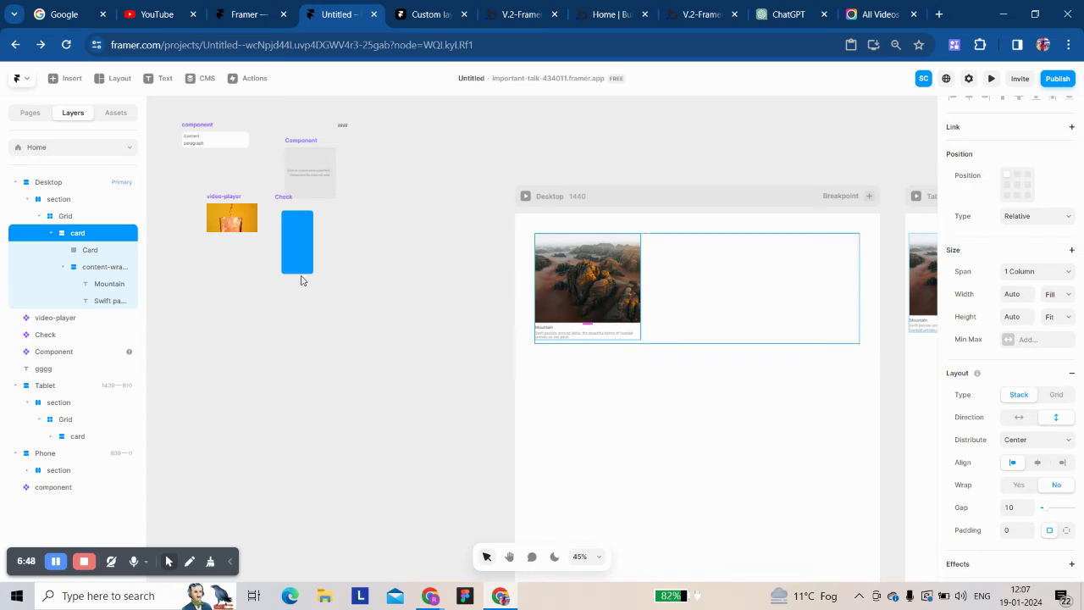
click(90, 250)
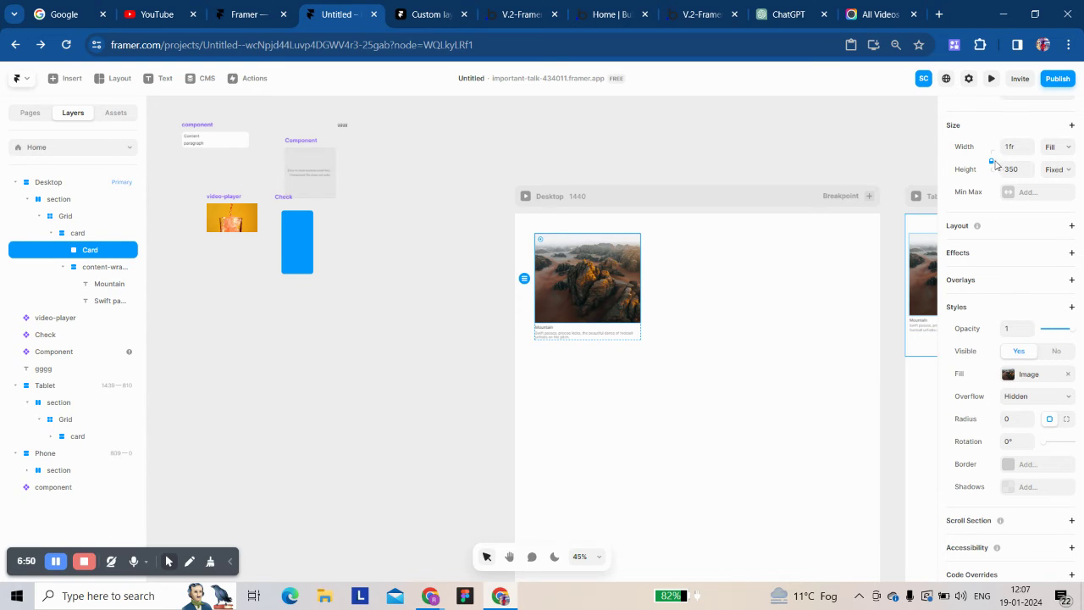
mouse_move(1012, 168)
click(90, 238)
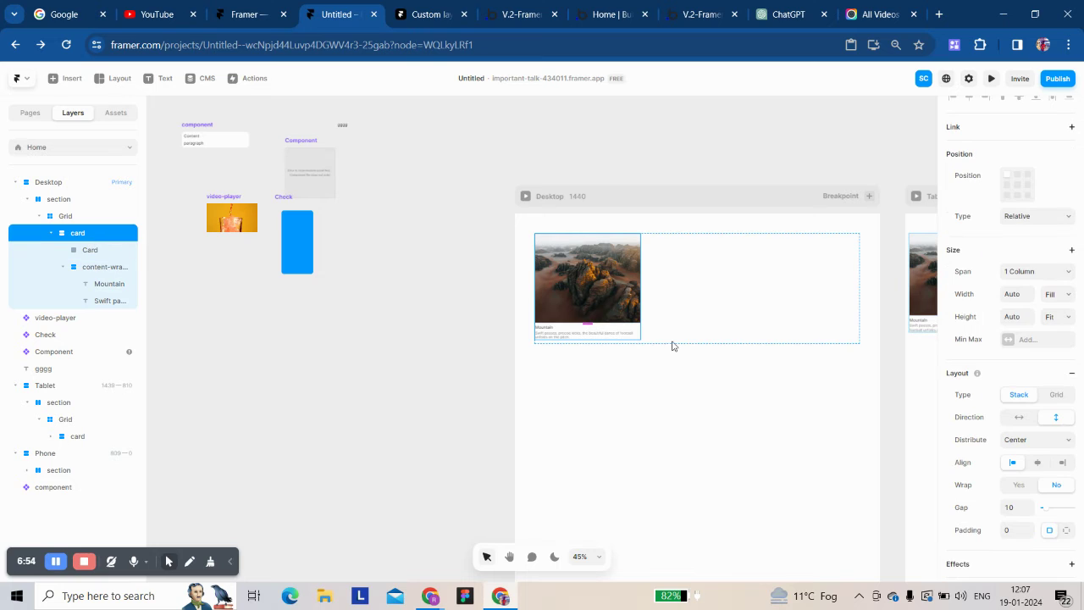
click(104, 269)
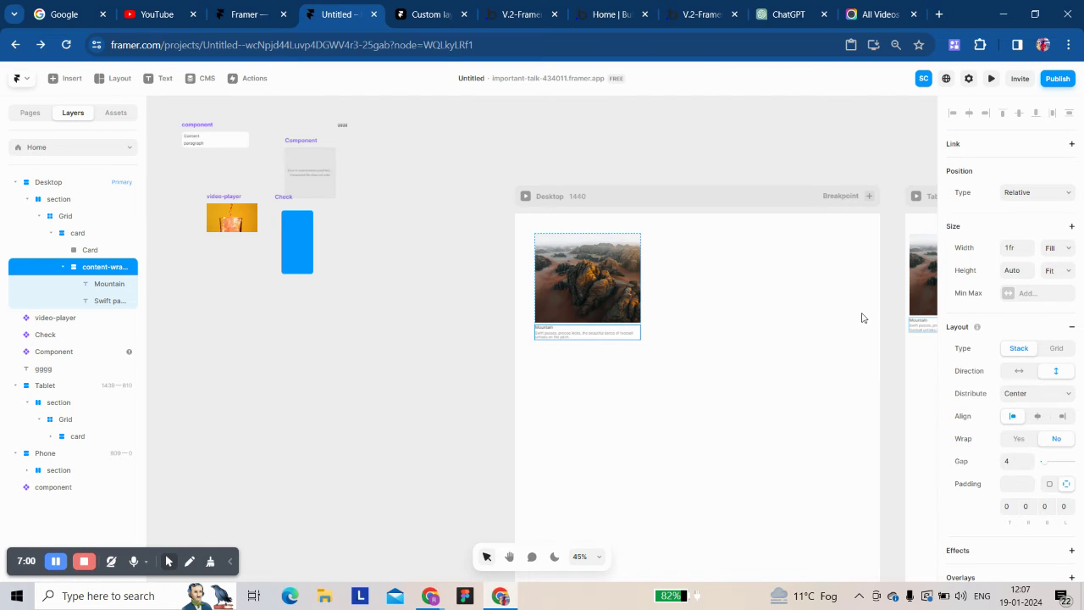
click(122, 251)
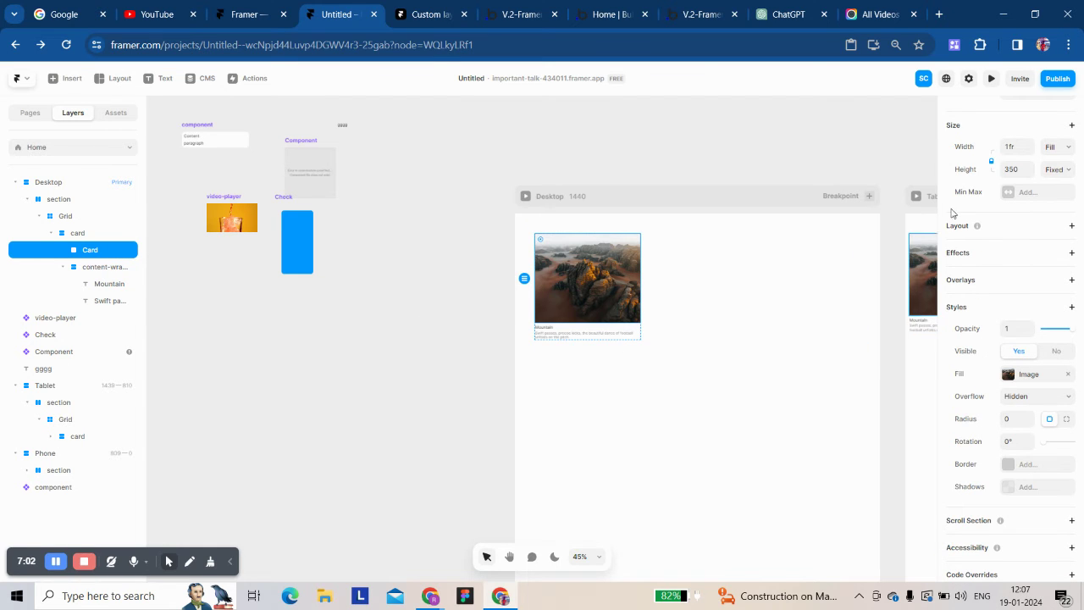
click(681, 324)
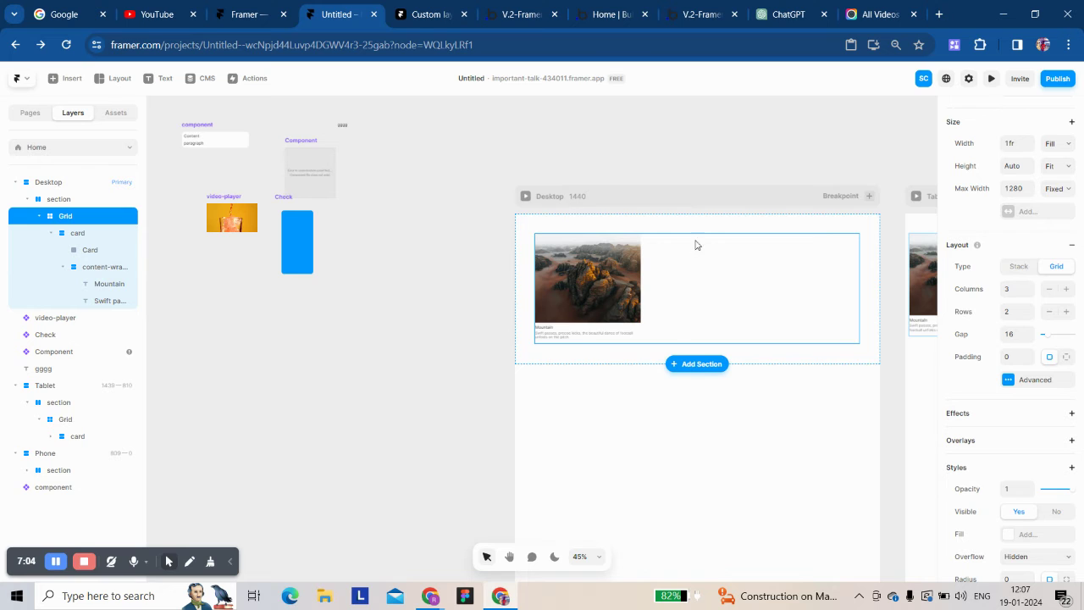
click(591, 324)
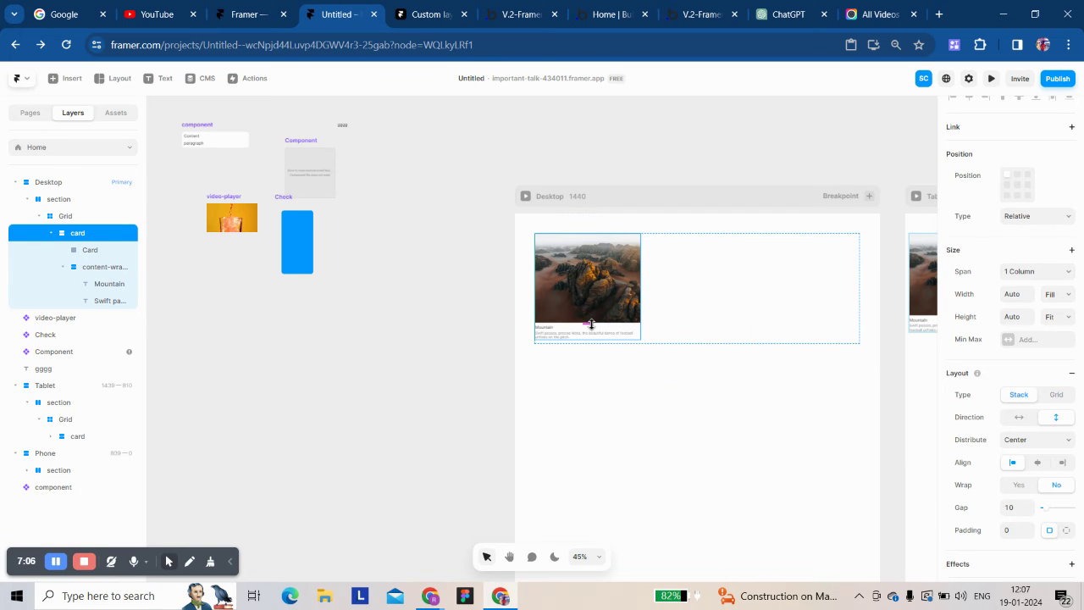
Step: Duplicate the Mountain card so three cards fill the Desktop grid row
key(ctrl+d)
key(ctrl+d)
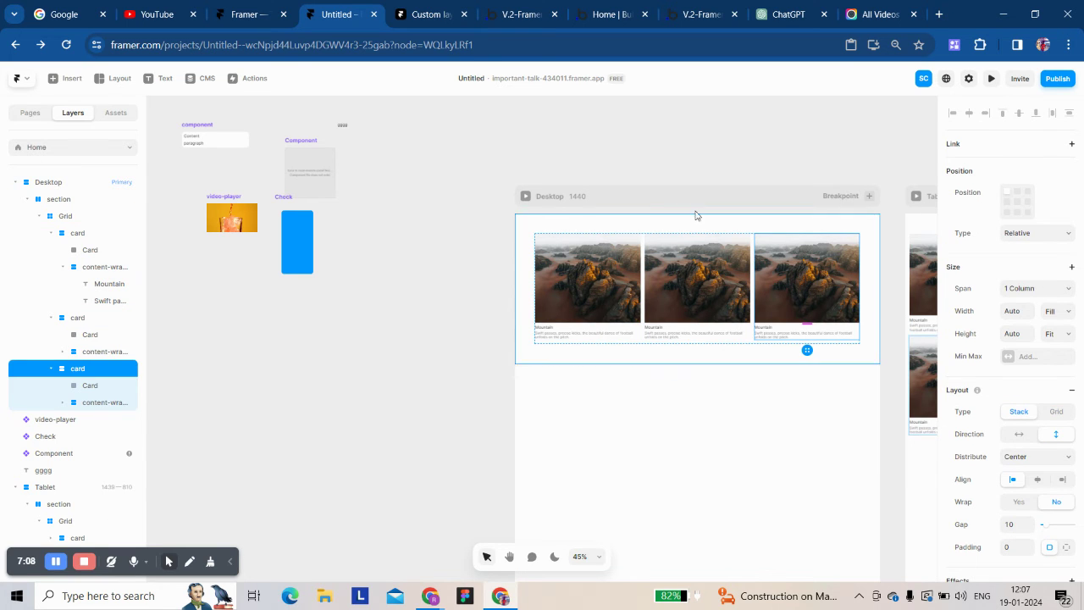
click(702, 201)
scroll(690, 201, right, 3)
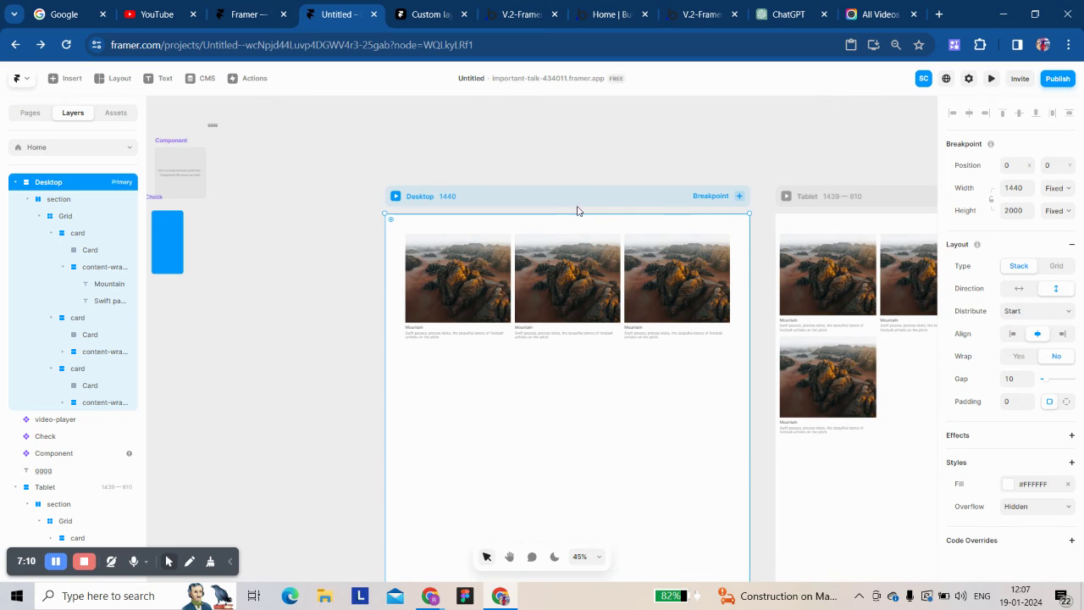
Step: Preview the page narrowed until cards stack in one column, then widened back to desktop
click(992, 78)
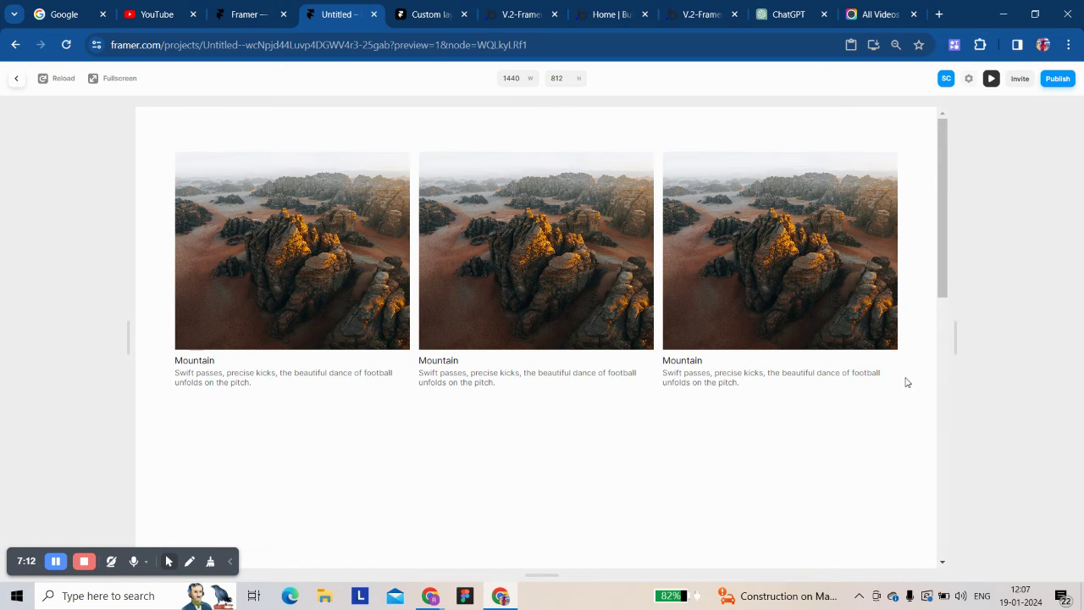
mouse_move(954, 335)
mouse_down()
mouse_move(703, 327)
mouse_move(633, 311)
mouse_up()
scroll(474, 364, down, 2)
scroll(475, 366, up, 2)
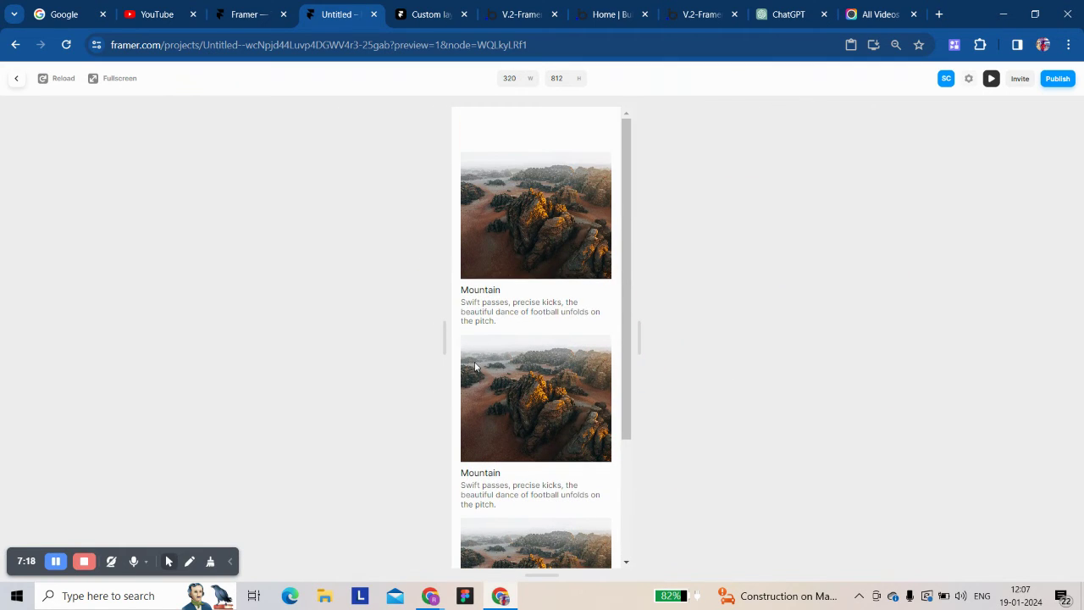
drag(637, 334, 951, 346)
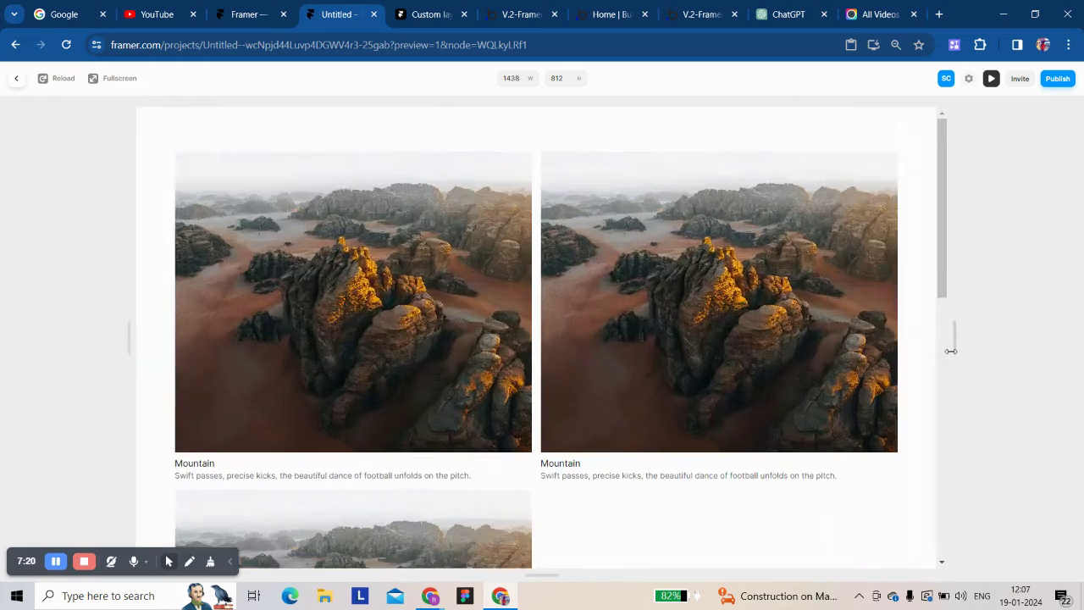
click(16, 78)
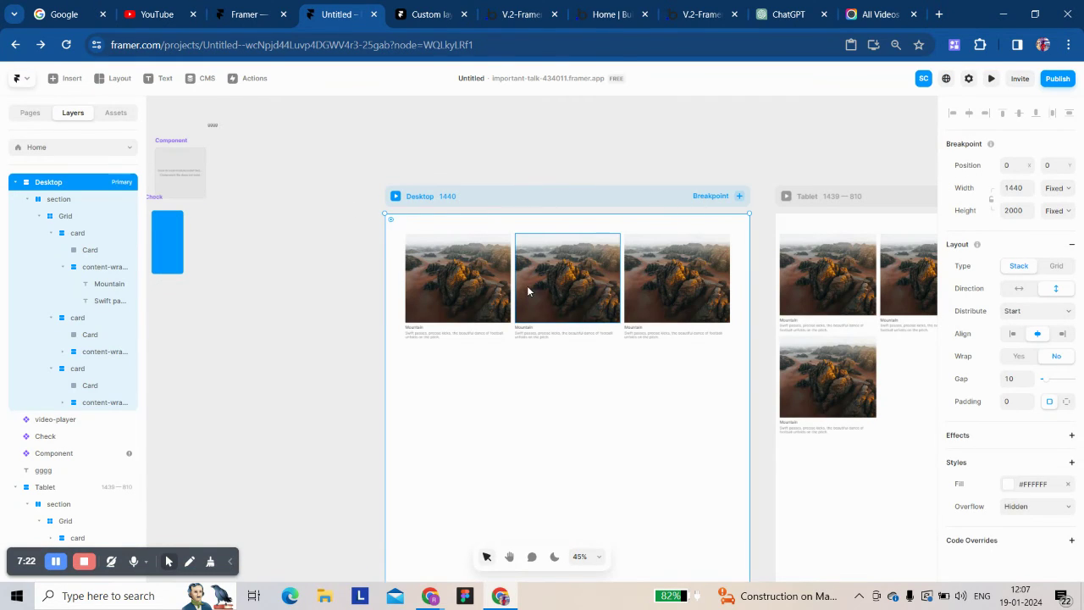
Step: Set the Grid to 4 columns, duplicate a card into the fourth slot, and preview
click(623, 295)
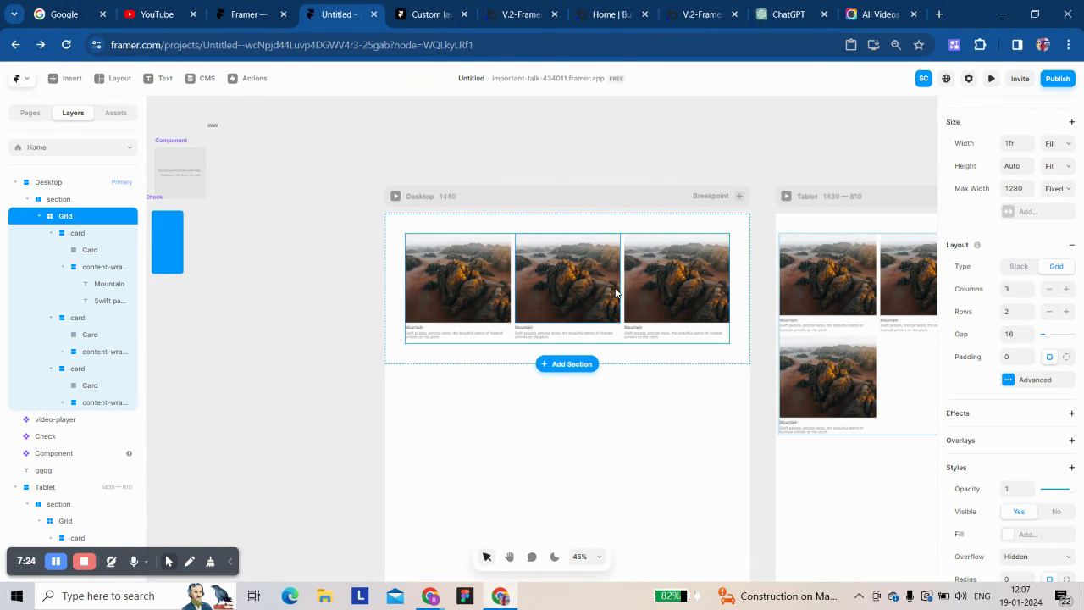
click(1066, 289)
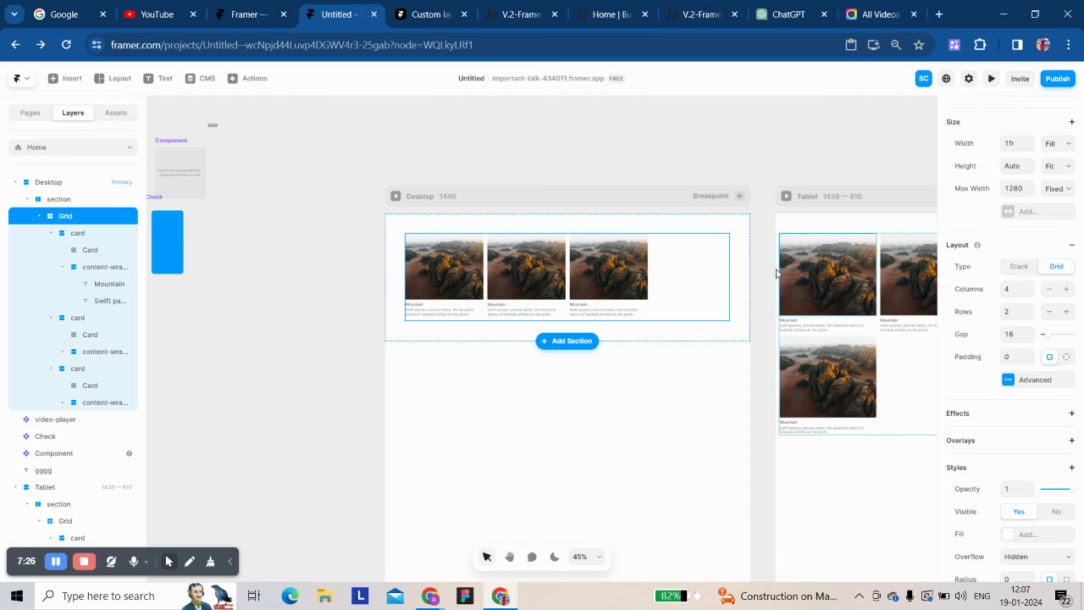
click(606, 305)
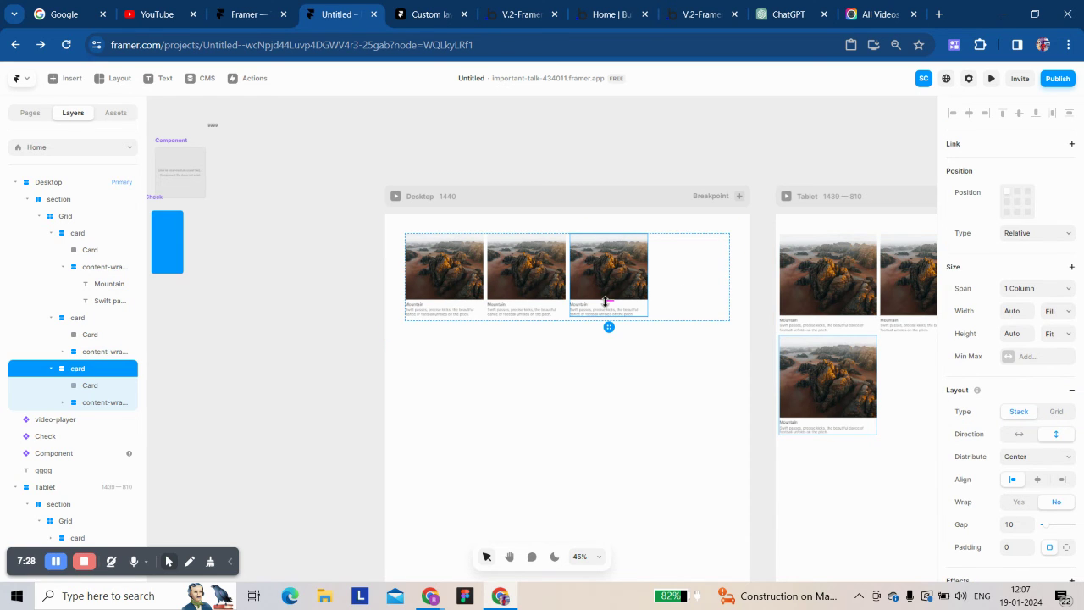
key(ctrl+d)
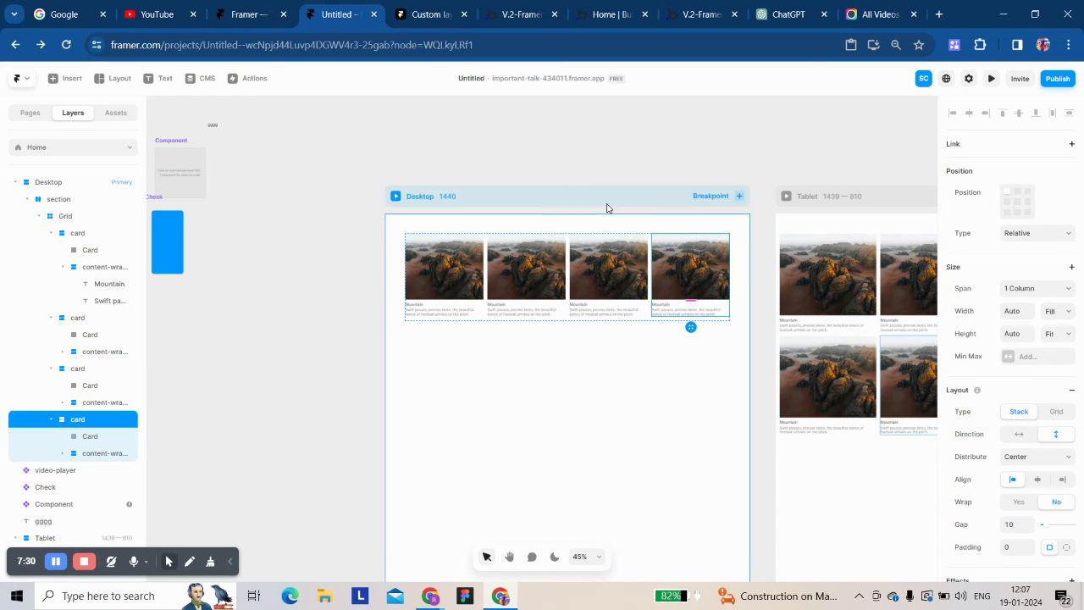
click(609, 207)
click(989, 83)
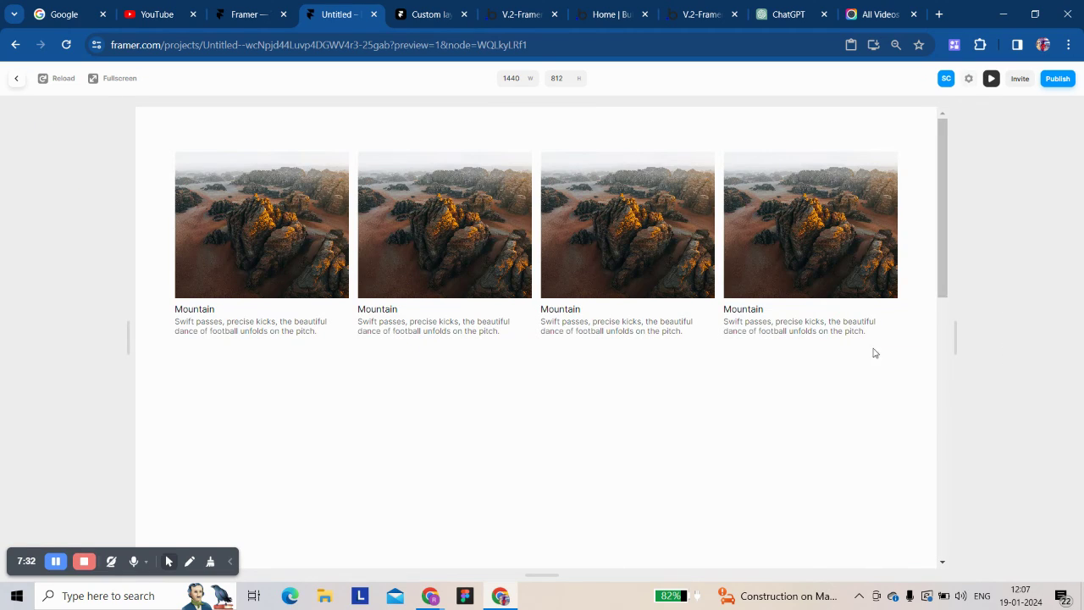
Step: Narrow the preview to 320 px, scroll the stacked cards, then widen it to 940 px
mouse_move(953, 338)
mouse_down()
mouse_move(823, 337)
mouse_move(632, 297)
mouse_up()
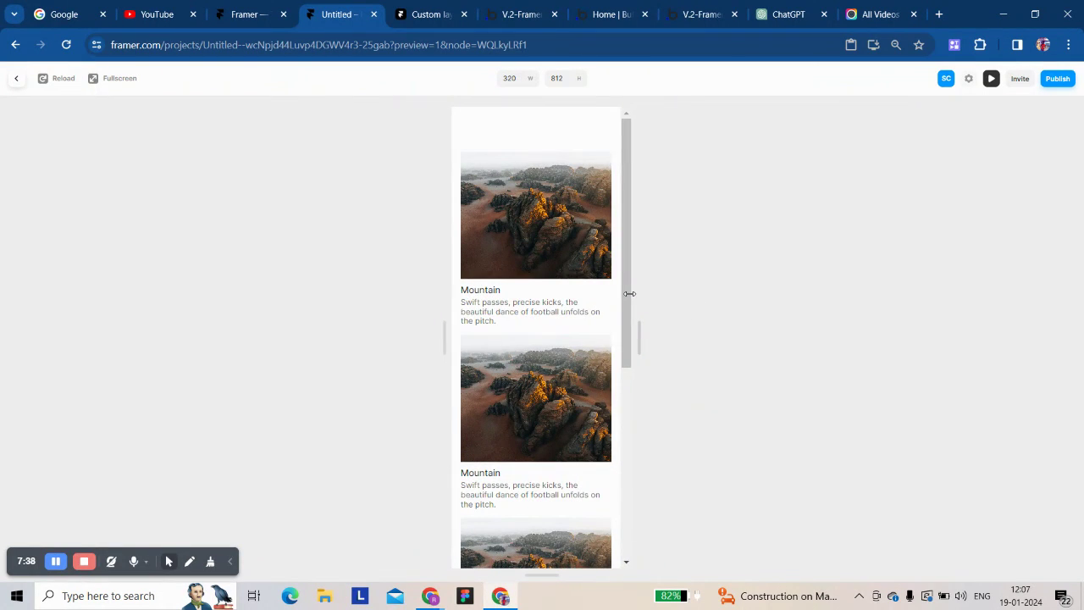
scroll(502, 296, down, 3)
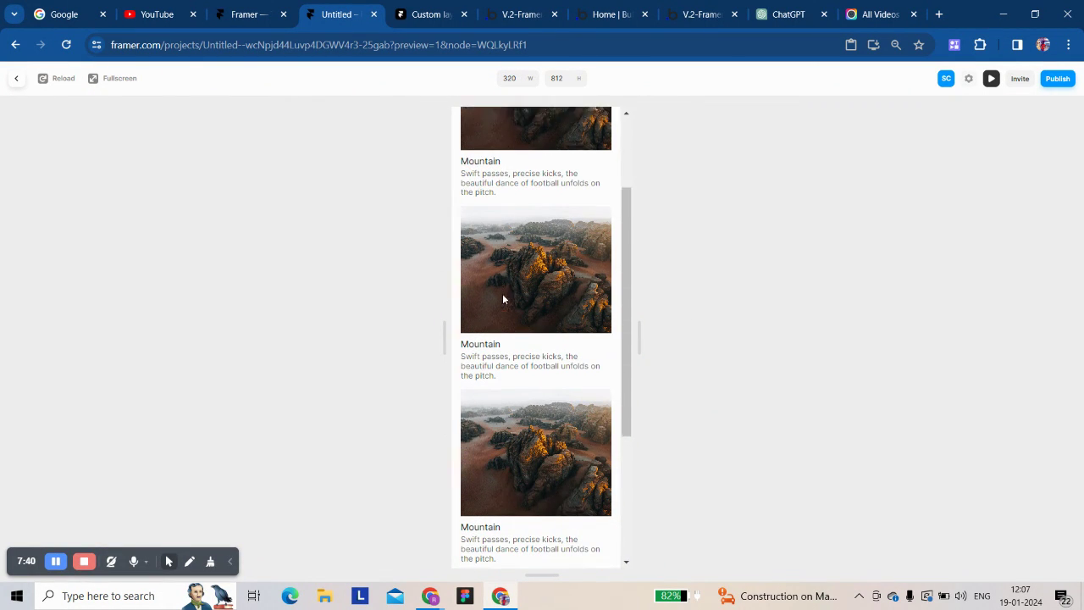
scroll(503, 296, down, 3)
scroll(502, 296, down, 3)
scroll(502, 299, up, 8)
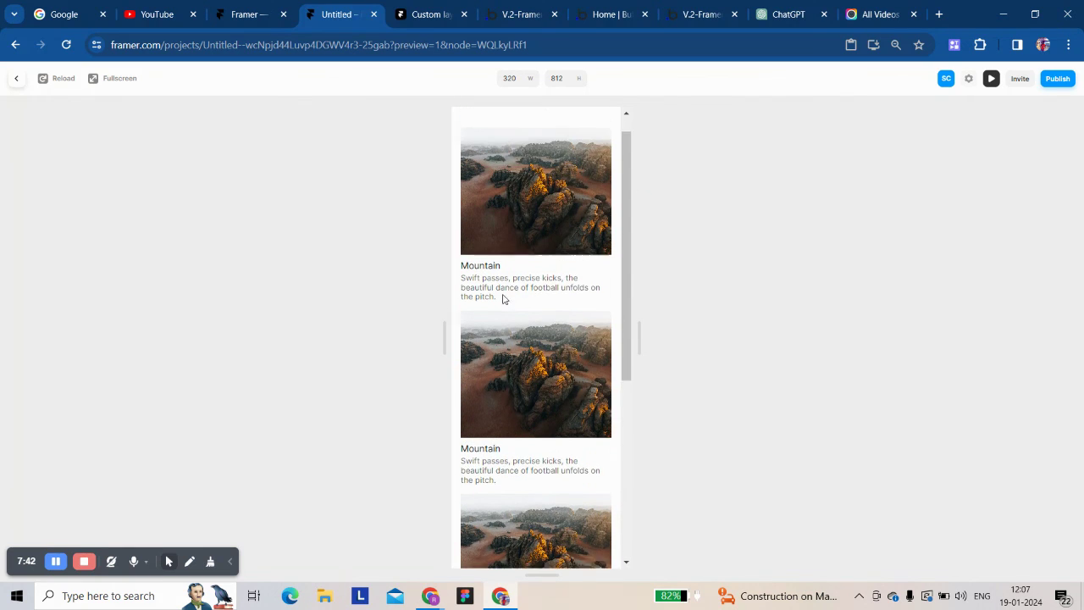
drag(639, 346, 814, 360)
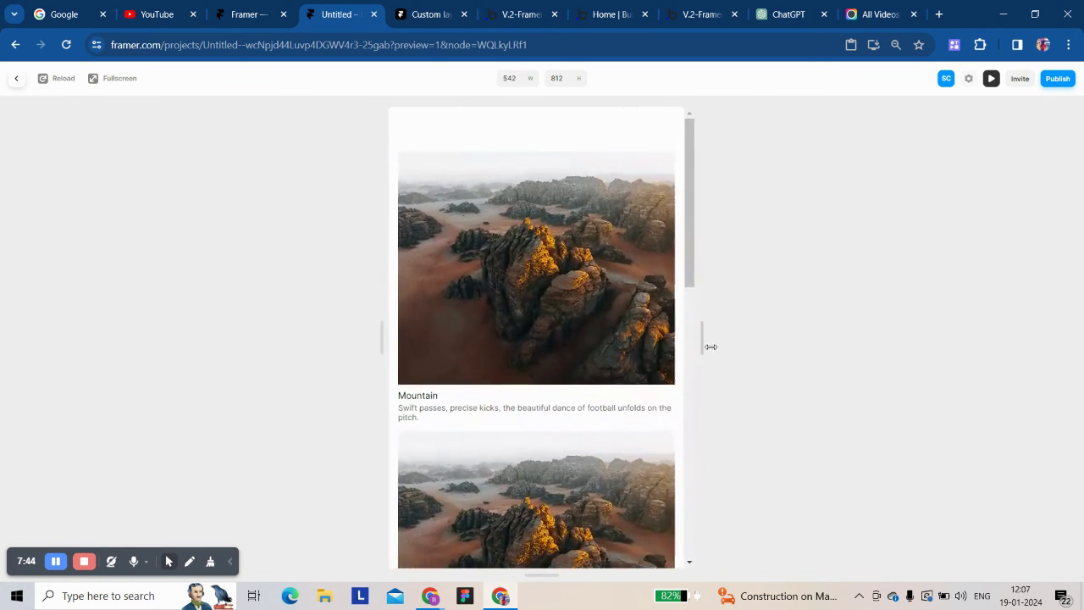